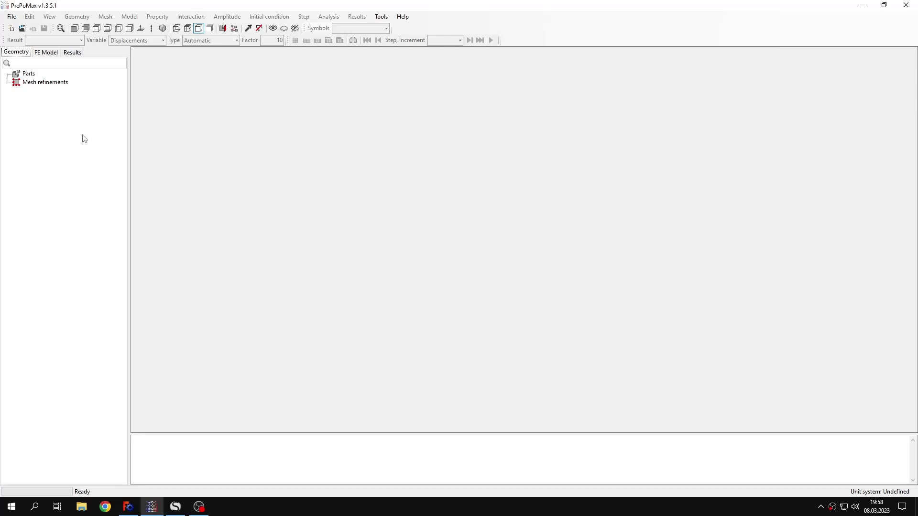
Step: Bring the FreeCAD window to the front, showing its empty Unnamed document
click(129, 507)
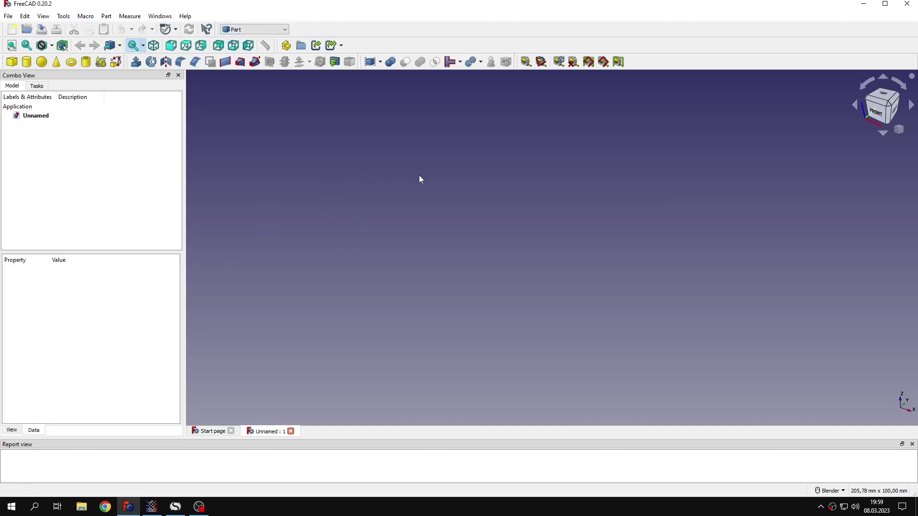
click(68, 17)
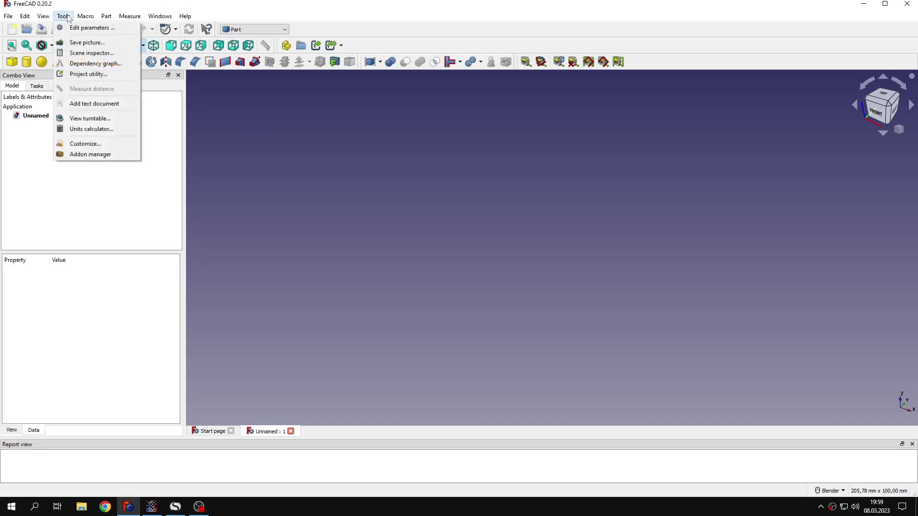
click(104, 155)
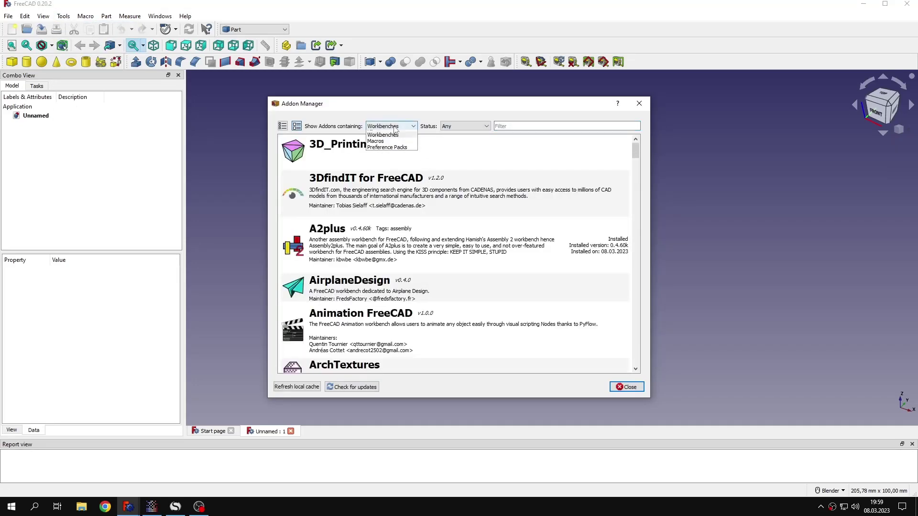
scroll(469, 216, down, 5)
scroll(461, 223, down, 3)
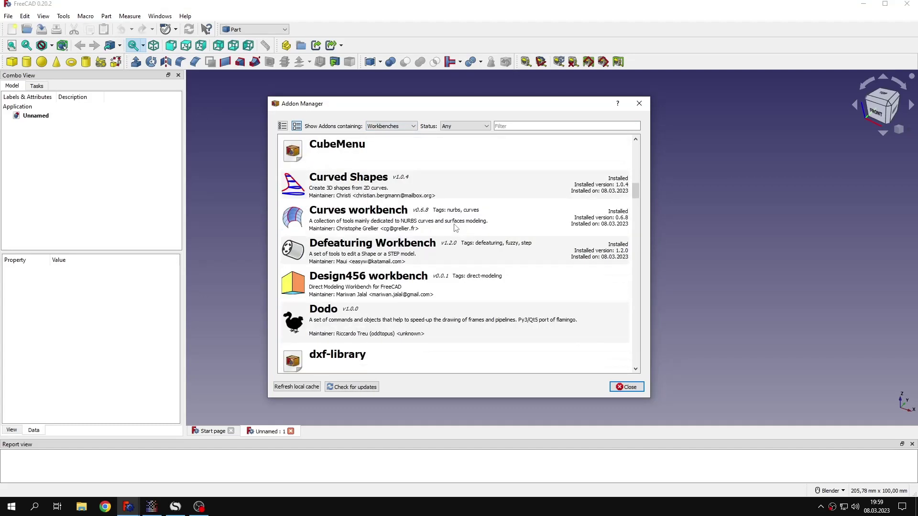
scroll(455, 229, up, 3)
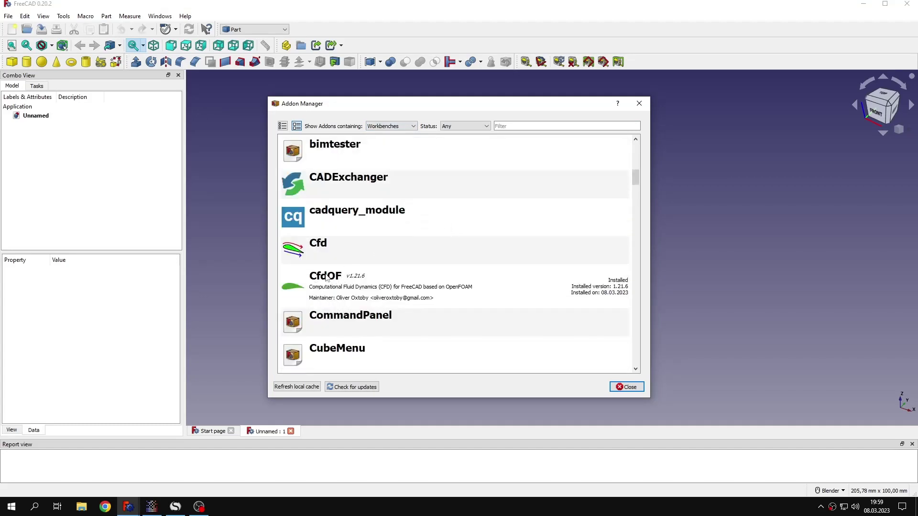
click(347, 283)
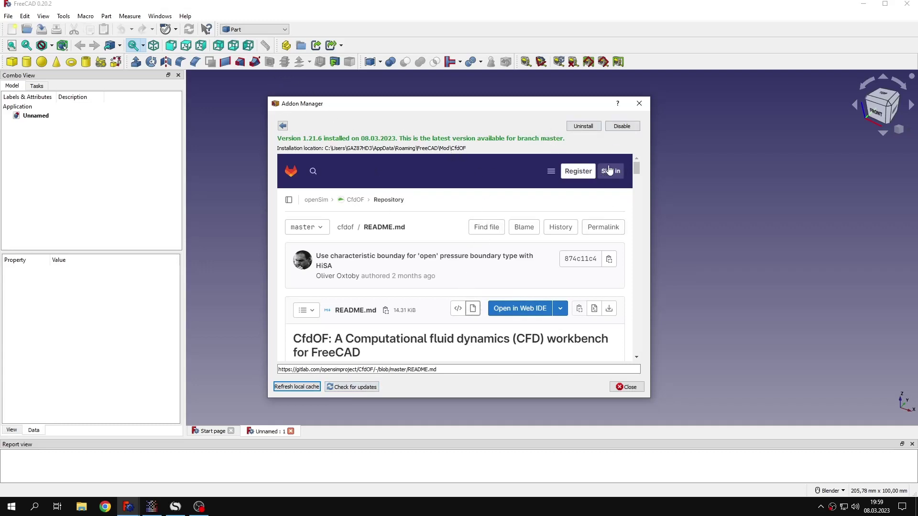
click(639, 104)
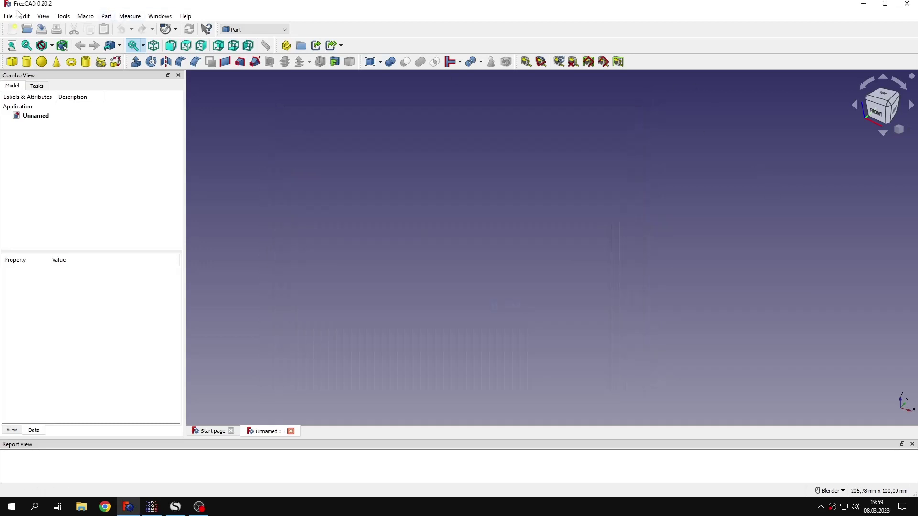
click(24, 16)
click(102, 228)
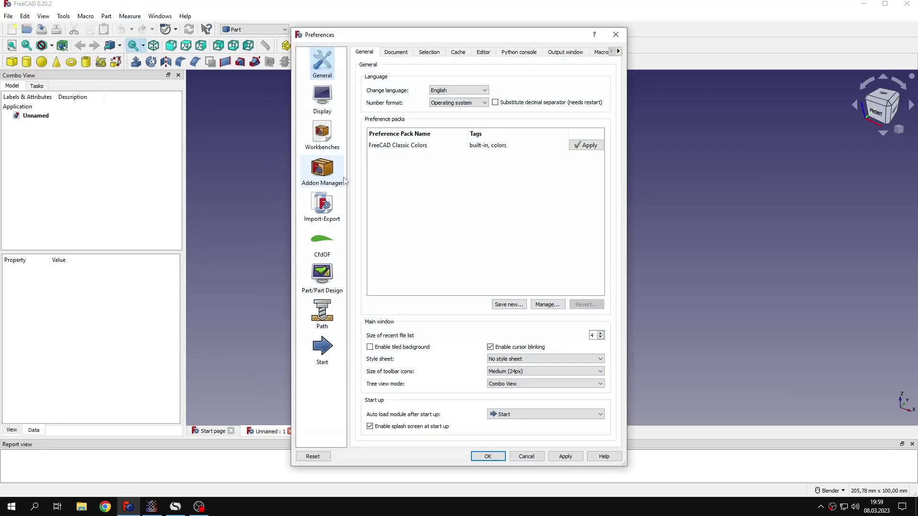
click(327, 241)
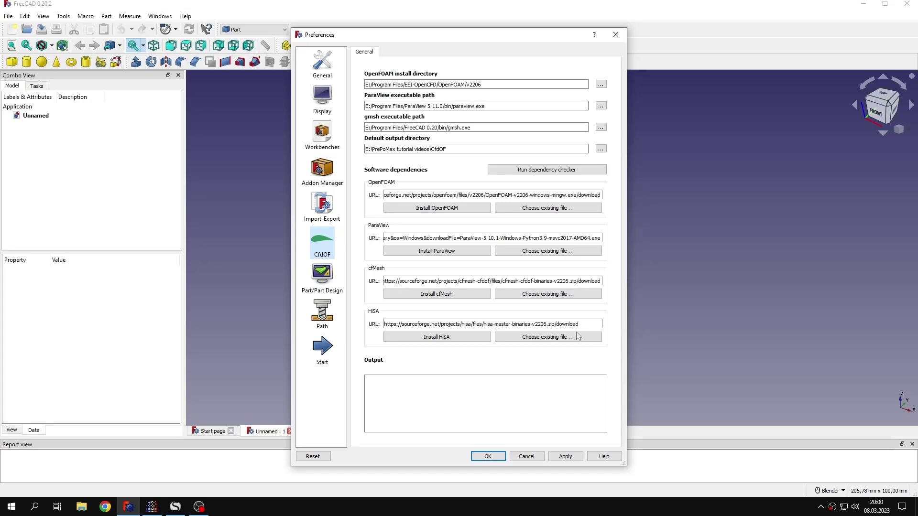
click(616, 34)
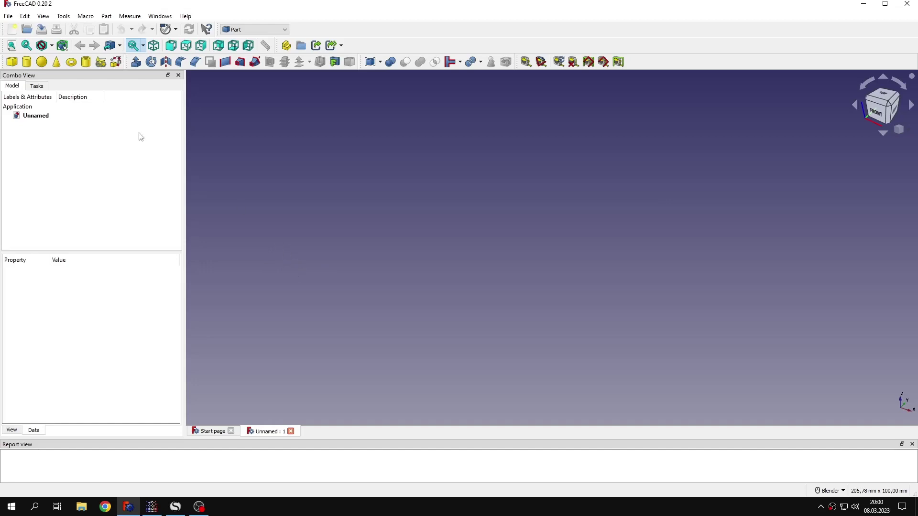
Step: Create a Part cube and set its placement y position to 100 mm
click(13, 64)
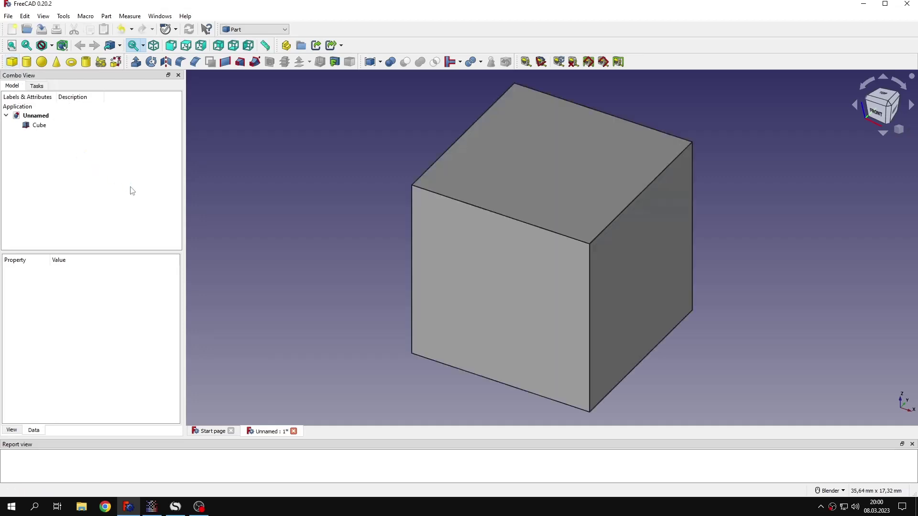
click(66, 126)
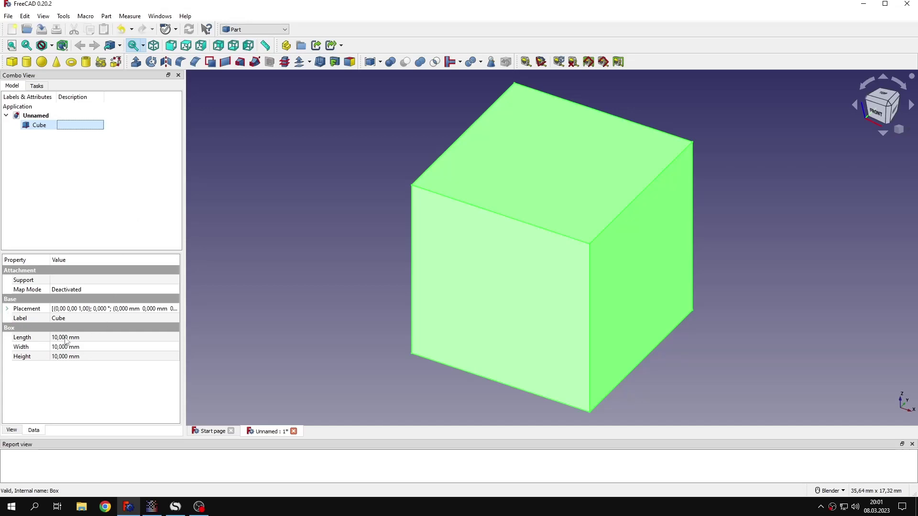
click(7, 309)
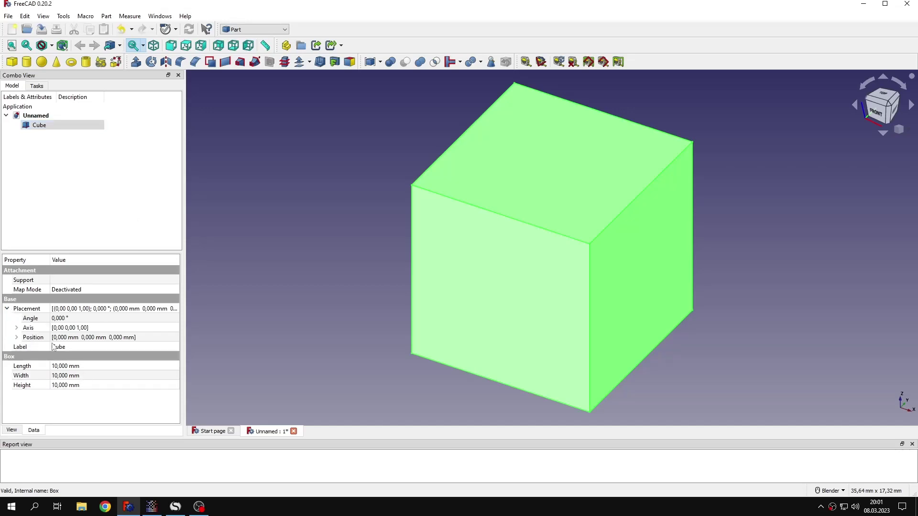
click(18, 338)
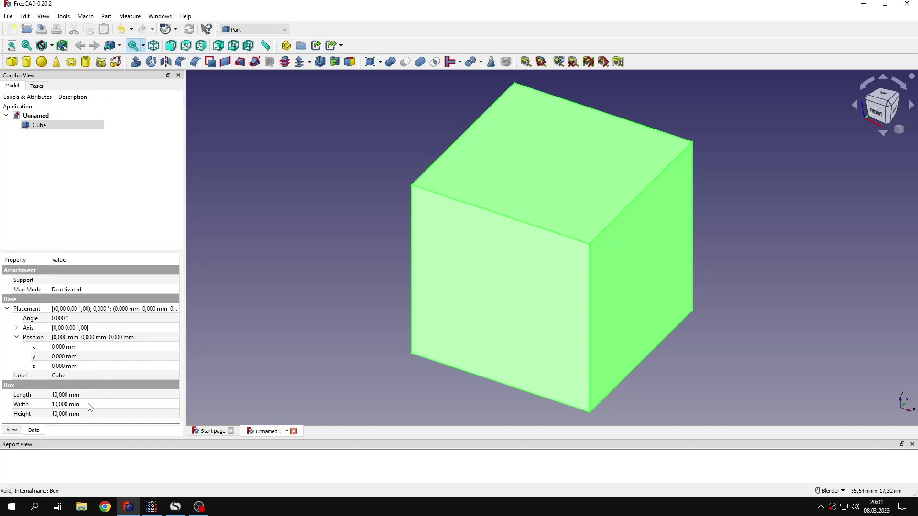
click(66, 357)
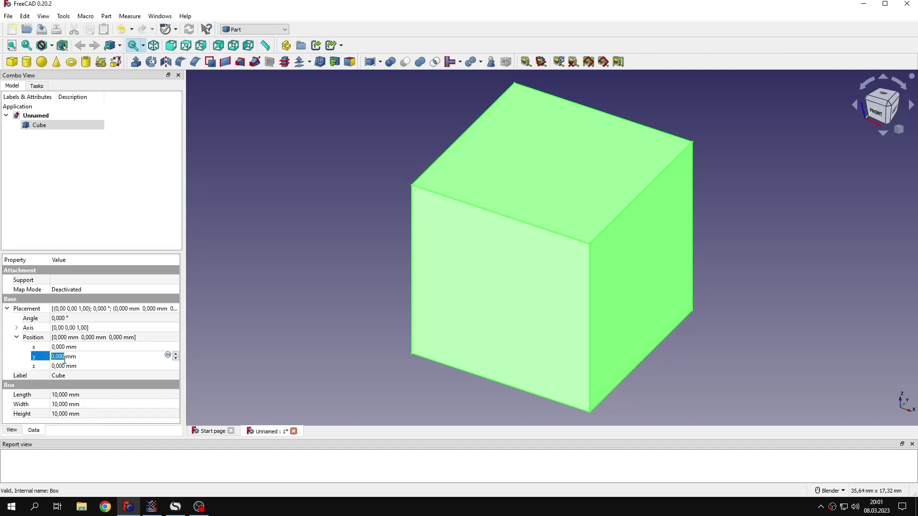
text(1000)
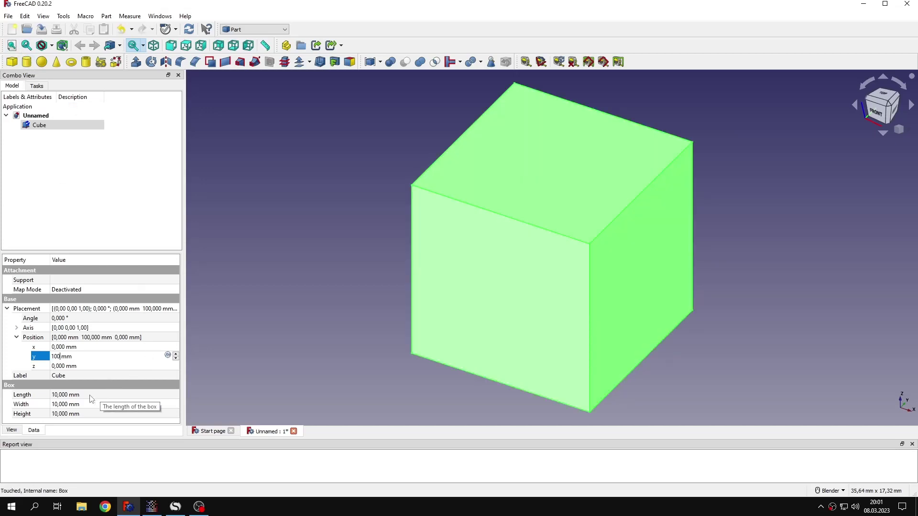
Step: Size the cube 400 mm long, 100 mm wide and 250 mm high, then fit it in view
click(74, 394)
text(400)
click(69, 405)
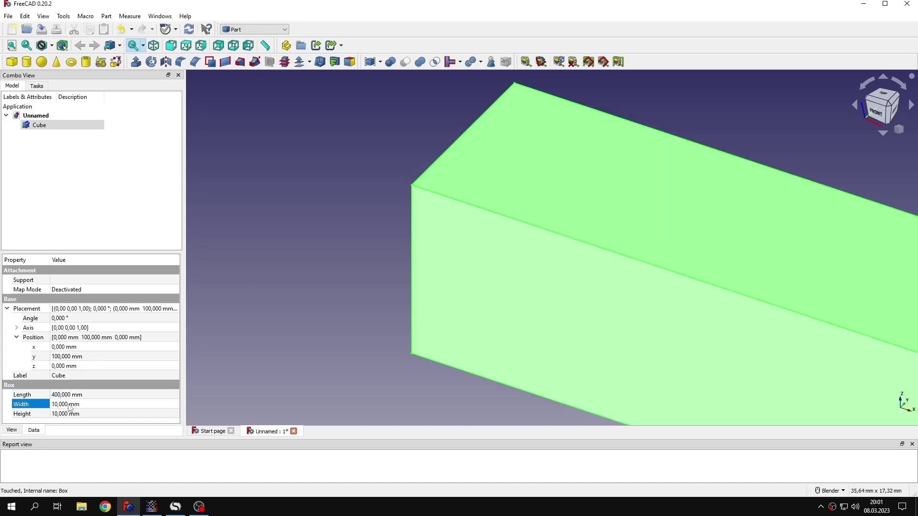
text(100)
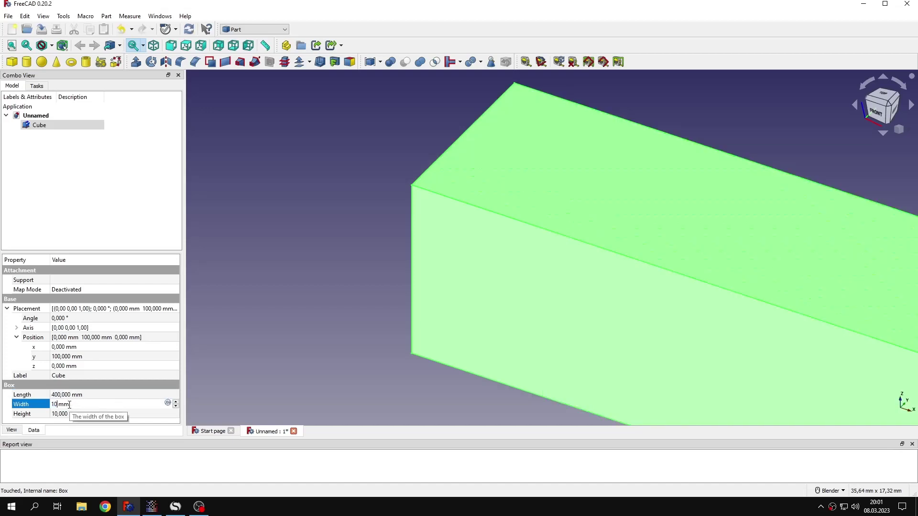
click(67, 414)
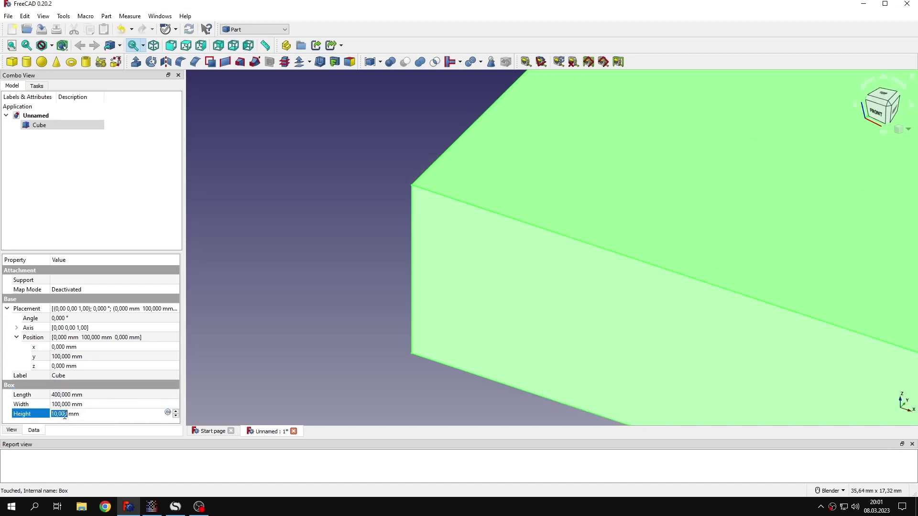
text(250)
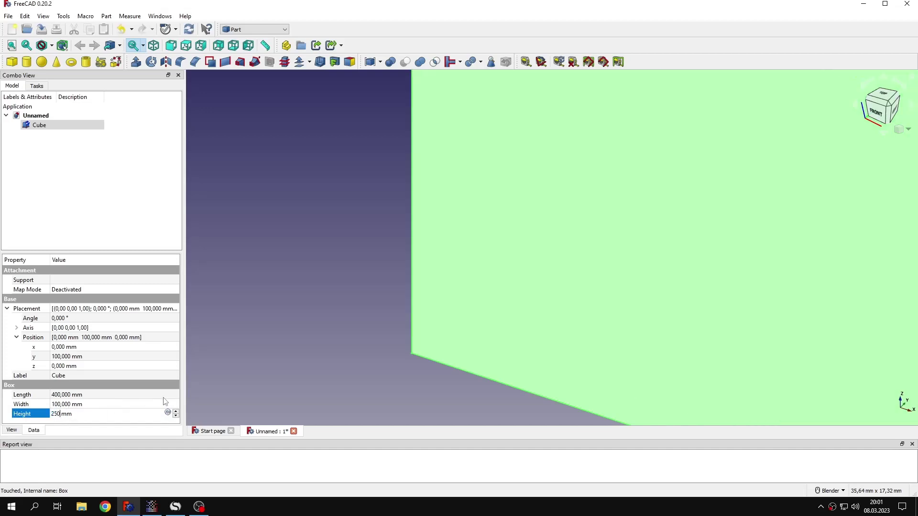
key(Return)
click(257, 286)
key(v)
key(f)
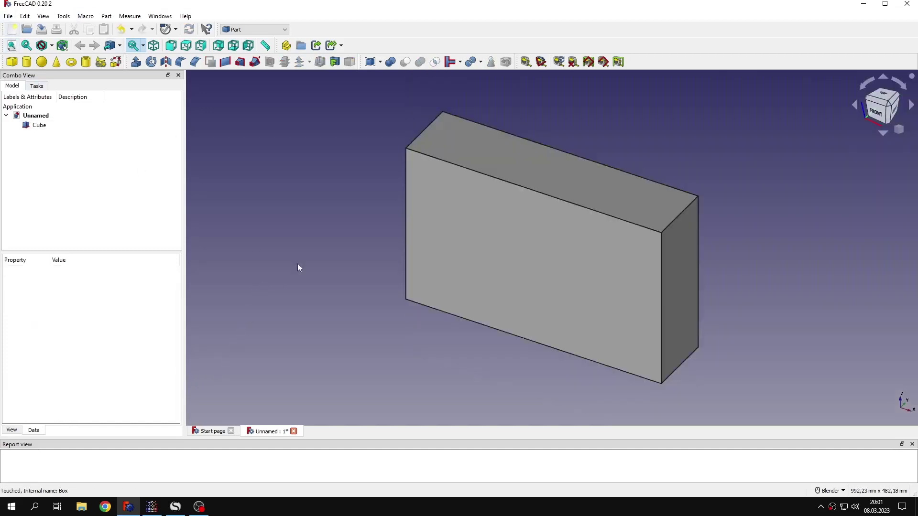
middle_drag(479, 256, 465, 269)
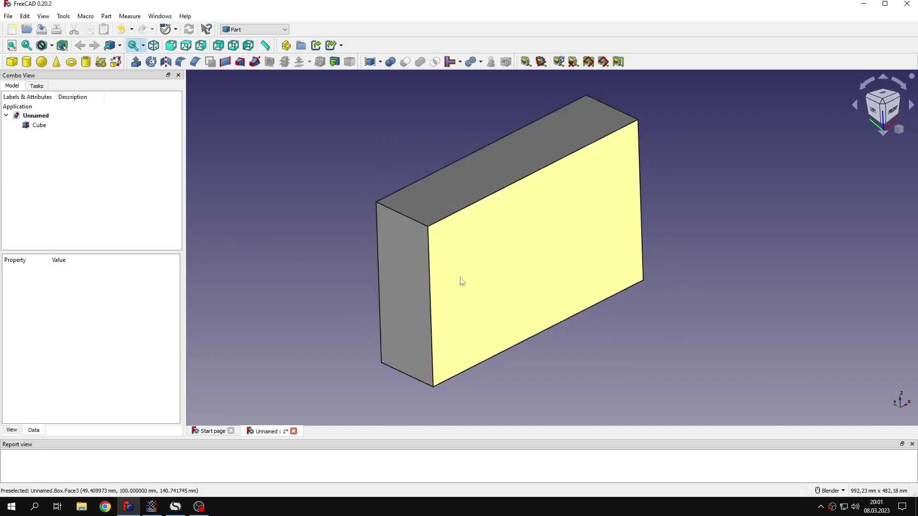
Step: Add a second cube, Cube001, placed at x = 100 mm and y = 100 mm
click(12, 62)
click(88, 136)
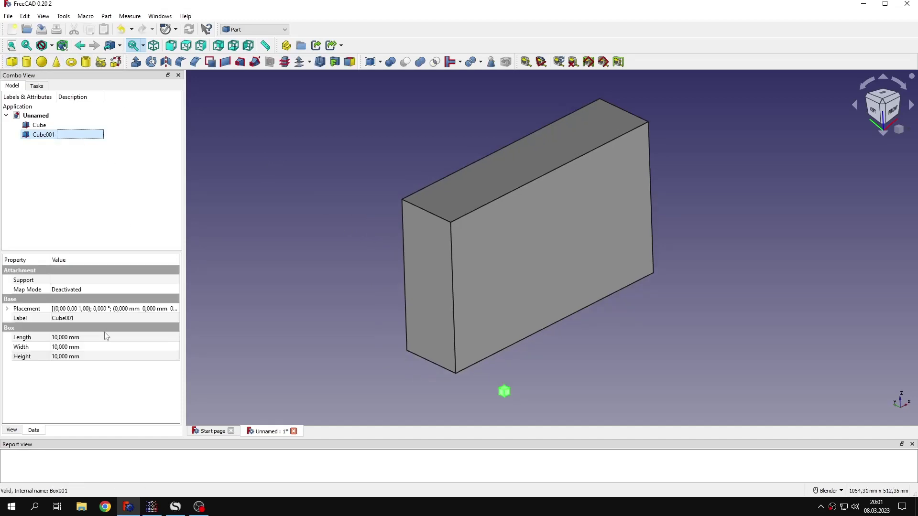
click(7, 308)
click(16, 337)
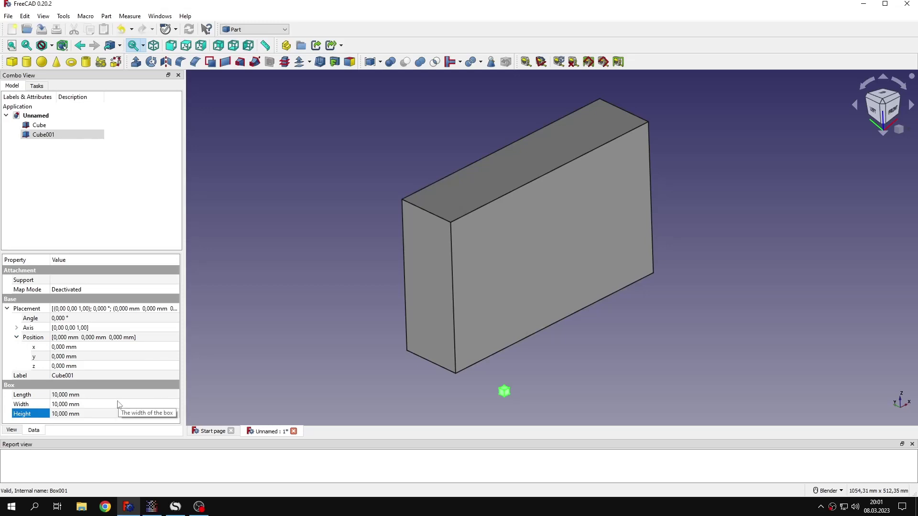
click(72, 348)
text(100)
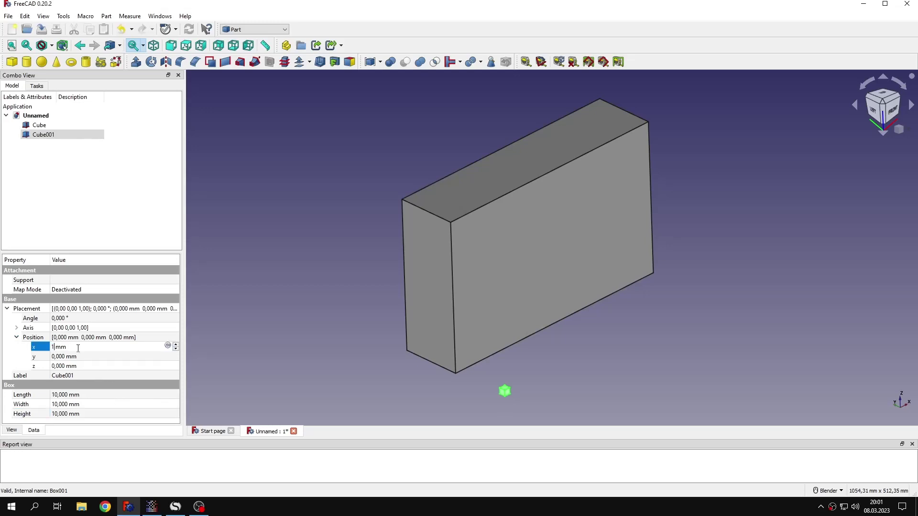
click(87, 356)
text(1)
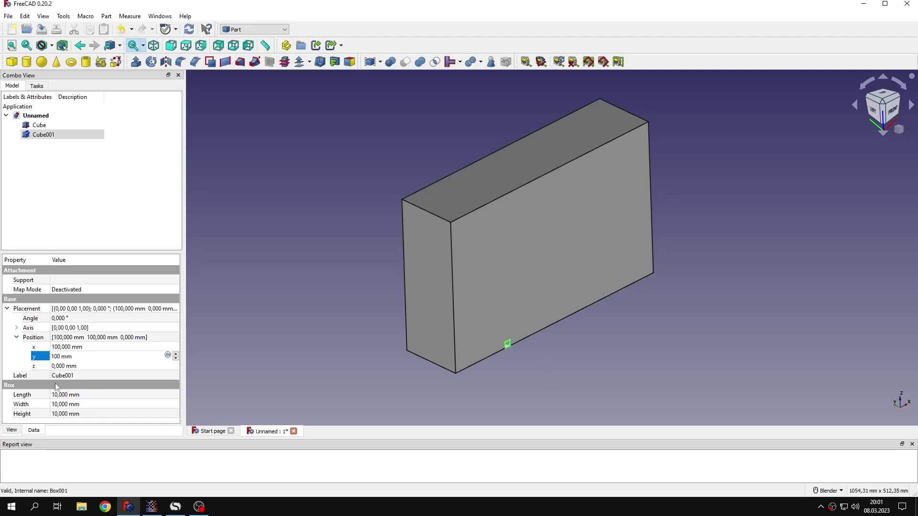
Step: Make Cube001 5 mm long, 20 mm wide and 150 mm high
click(87, 396)
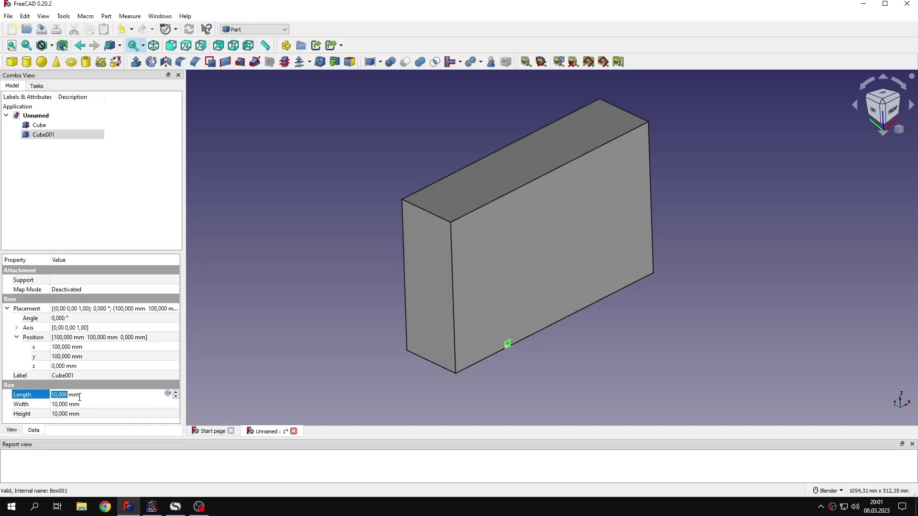
text(5)
click(88, 404)
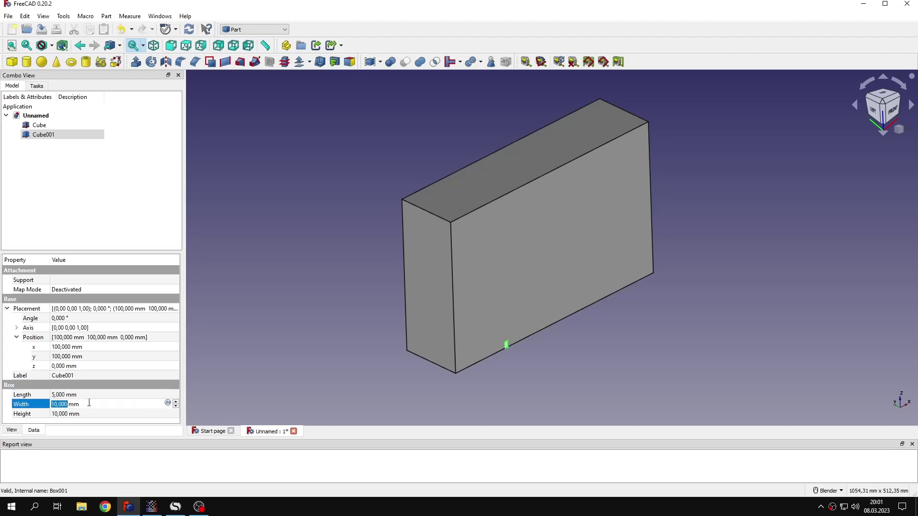
text(20)
click(100, 413)
text(150)
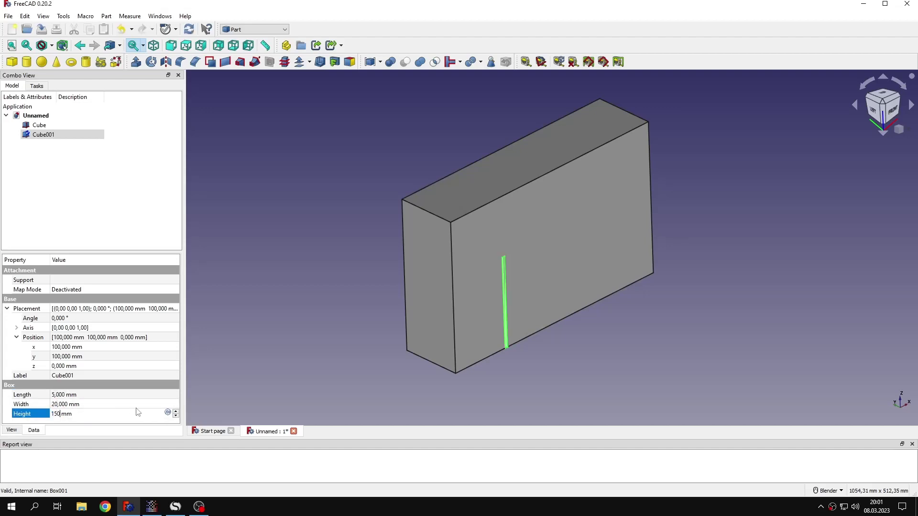
click(218, 262)
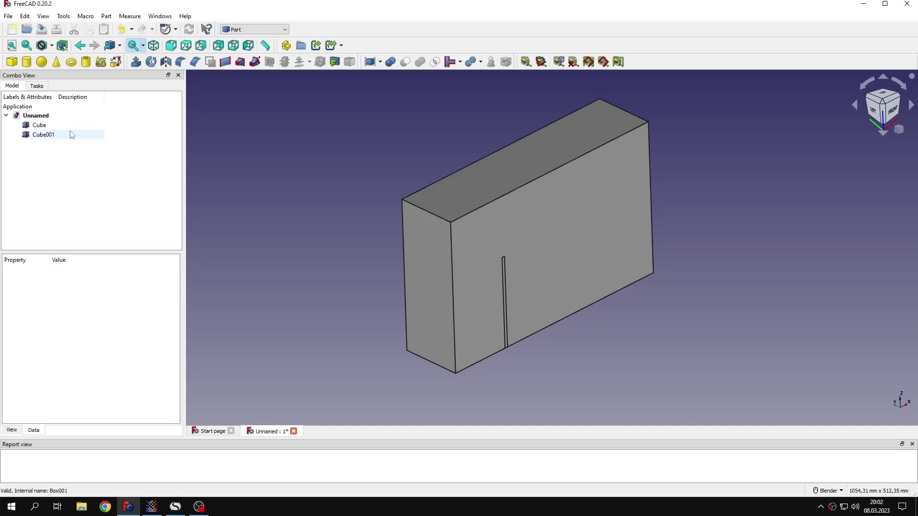
Step: Select Cube and Cube001 and combine them with Make compound
click(39, 125)
ctrl+click(44, 134)
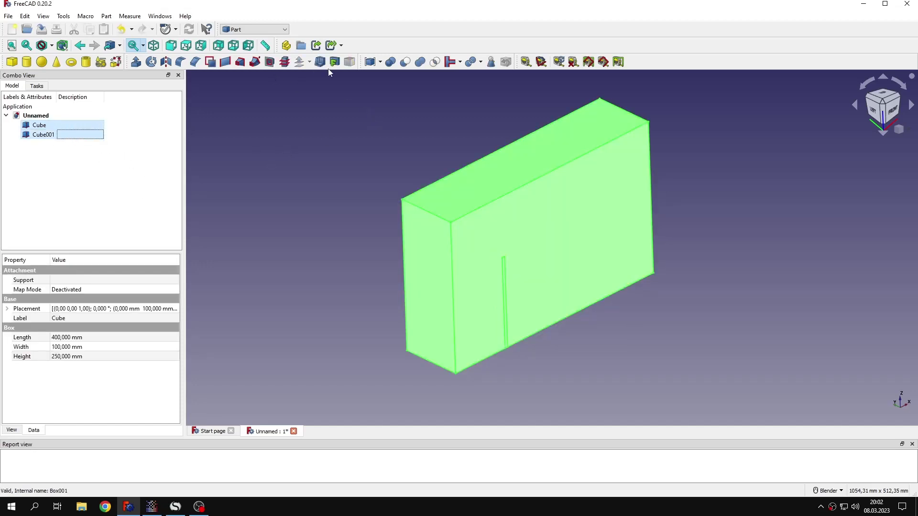
click(380, 62)
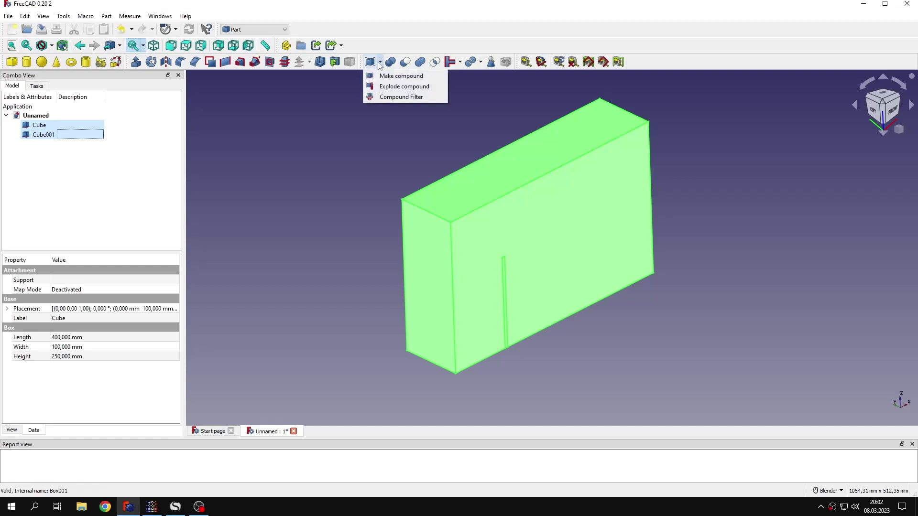
click(401, 77)
Step: Switch FreeCAD to the CfdOF workbench
click(16, 125)
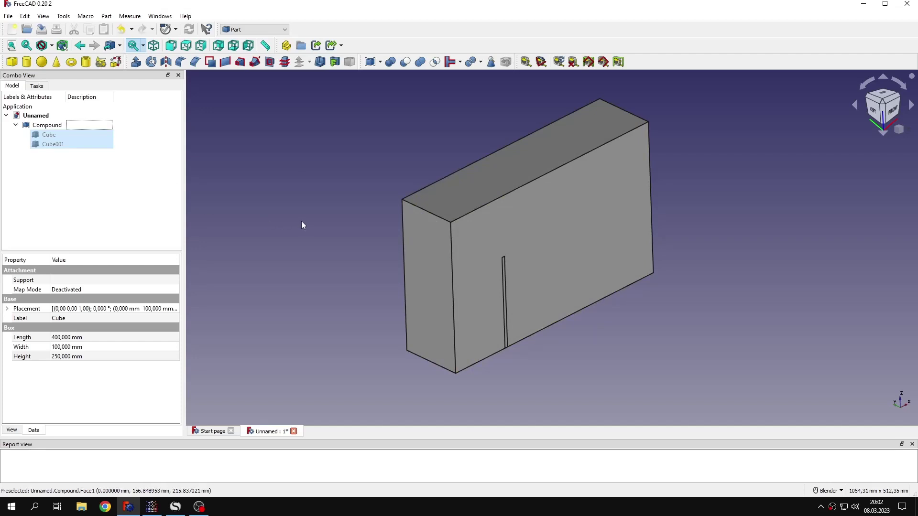
click(255, 29)
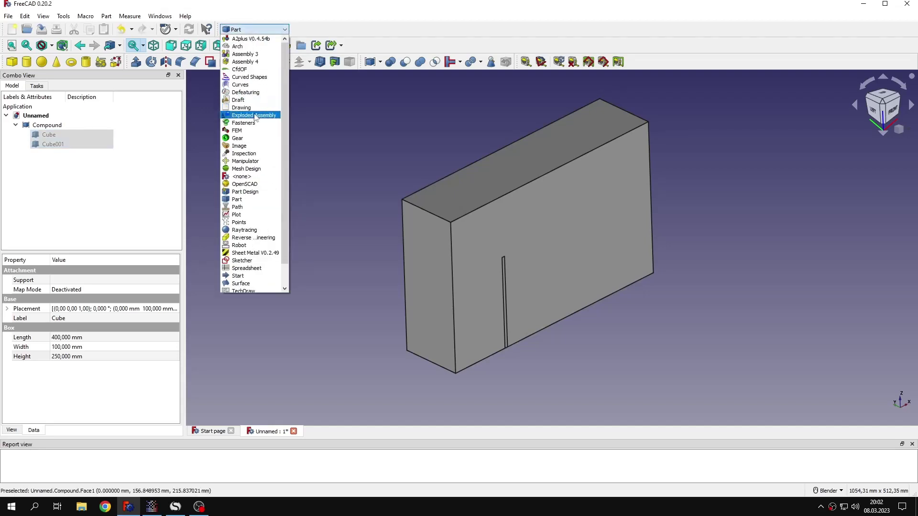
click(249, 70)
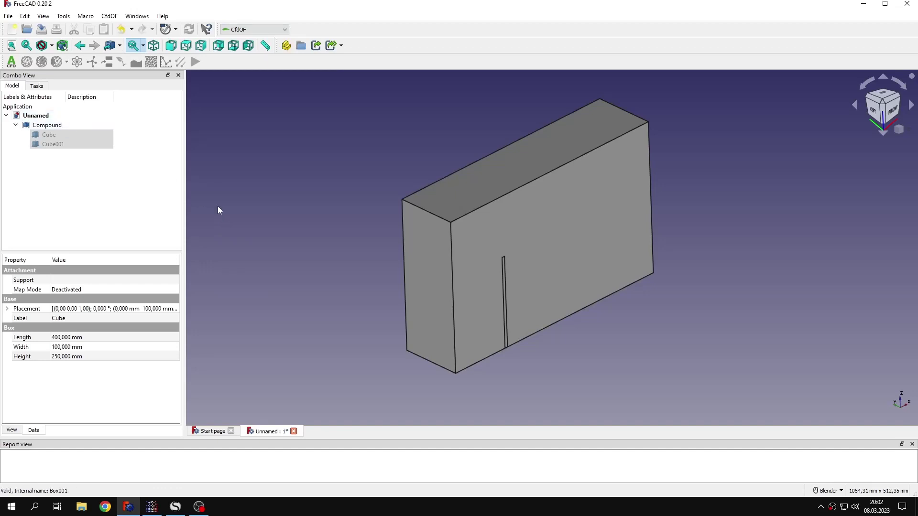
Step: Create a CFD analysis and review its physics model and fluid properties
click(144, 206)
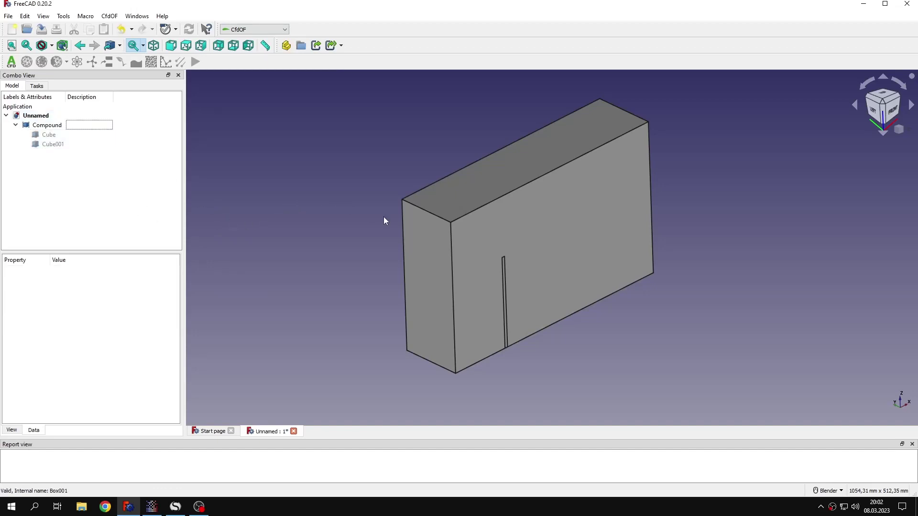
click(11, 62)
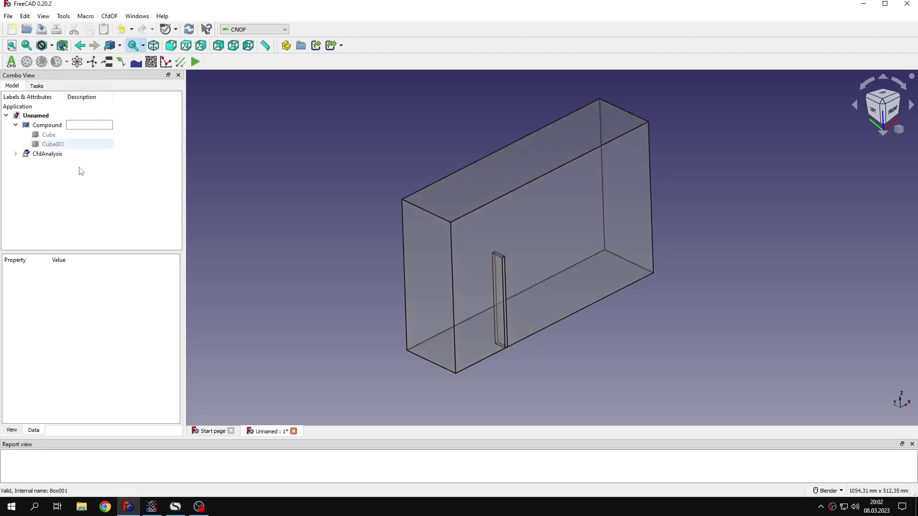
click(16, 153)
double_click(72, 163)
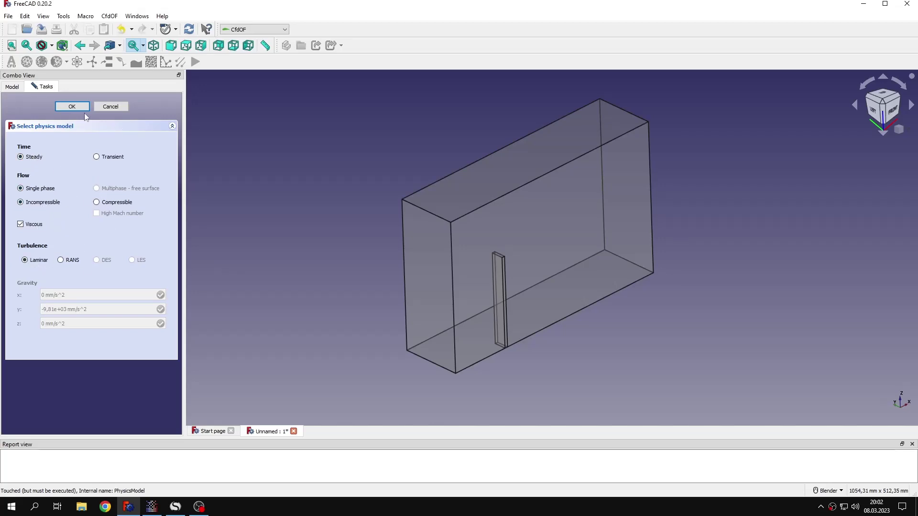
click(83, 109)
double_click(80, 174)
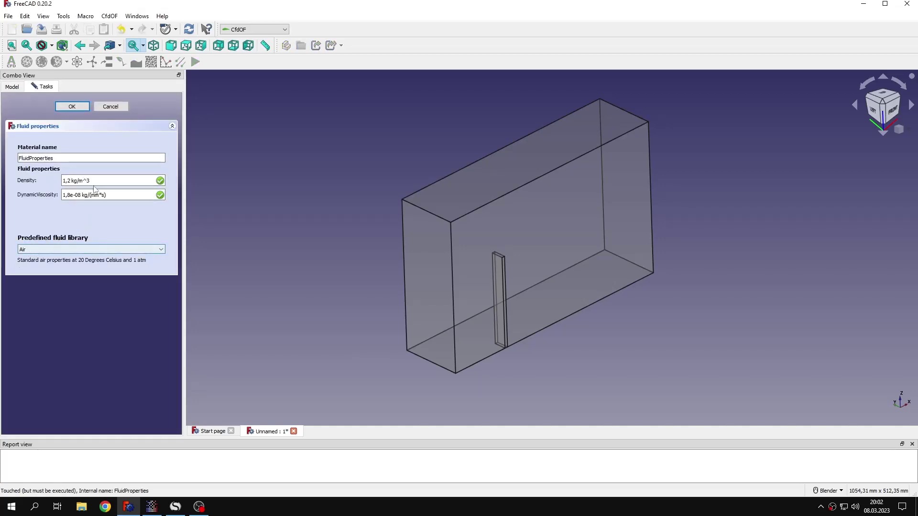
click(71, 107)
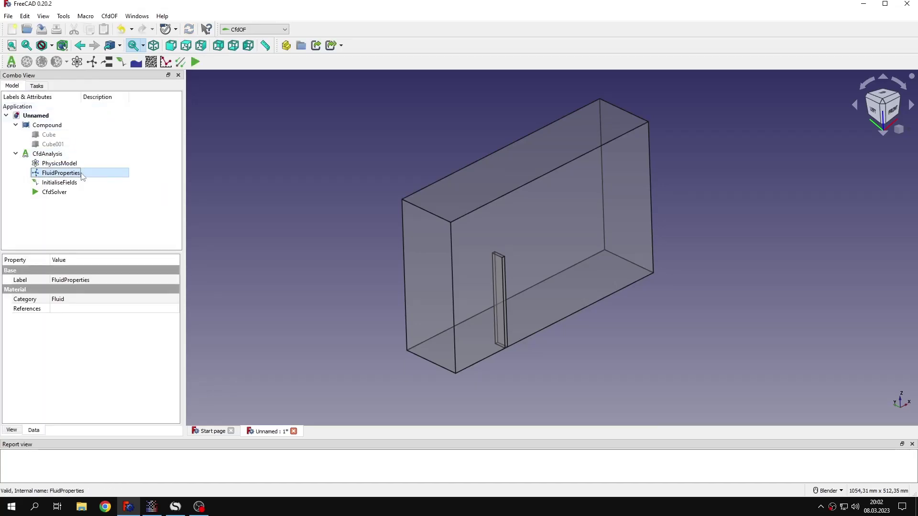
Step: In InitialiseFields, specify the initial velocity and pressure values directly
click(69, 183)
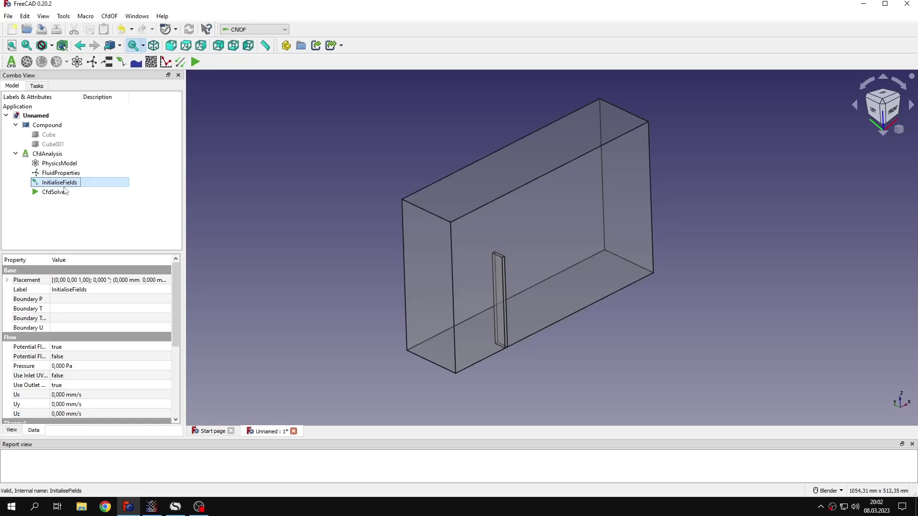
double_click(67, 183)
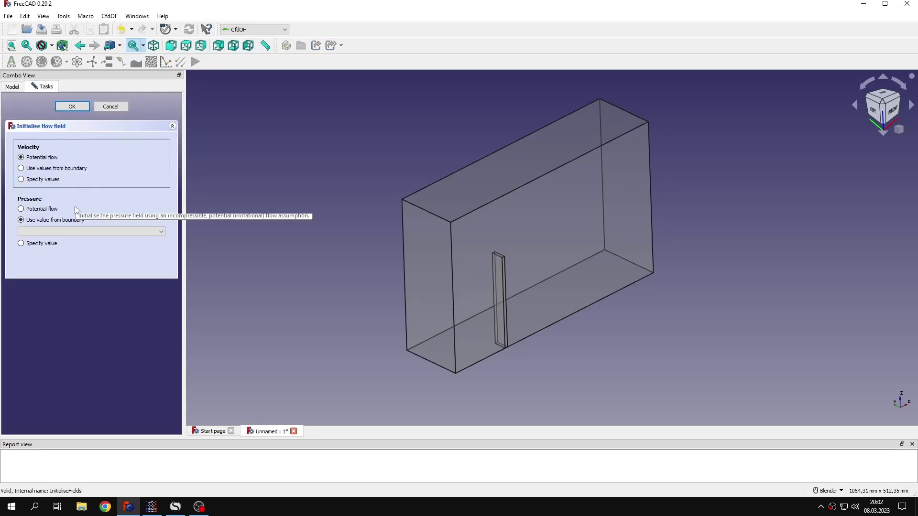
click(57, 179)
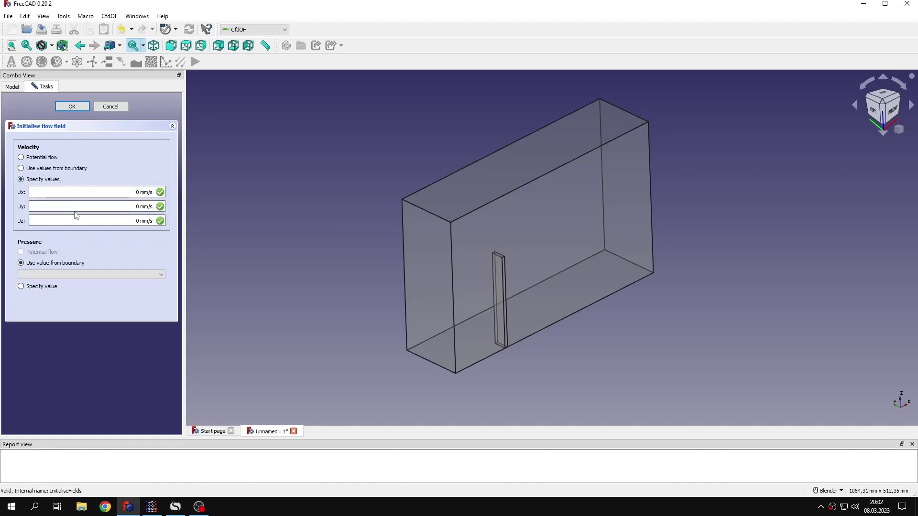
click(50, 287)
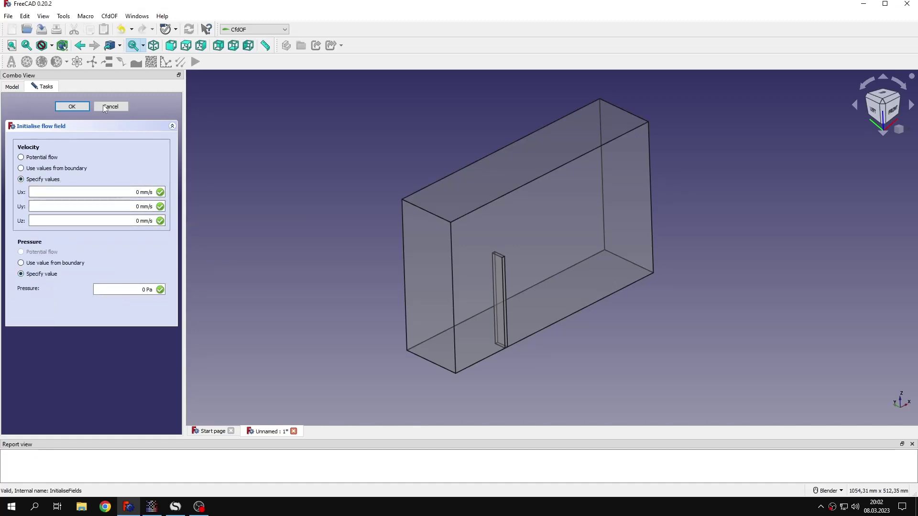
click(72, 106)
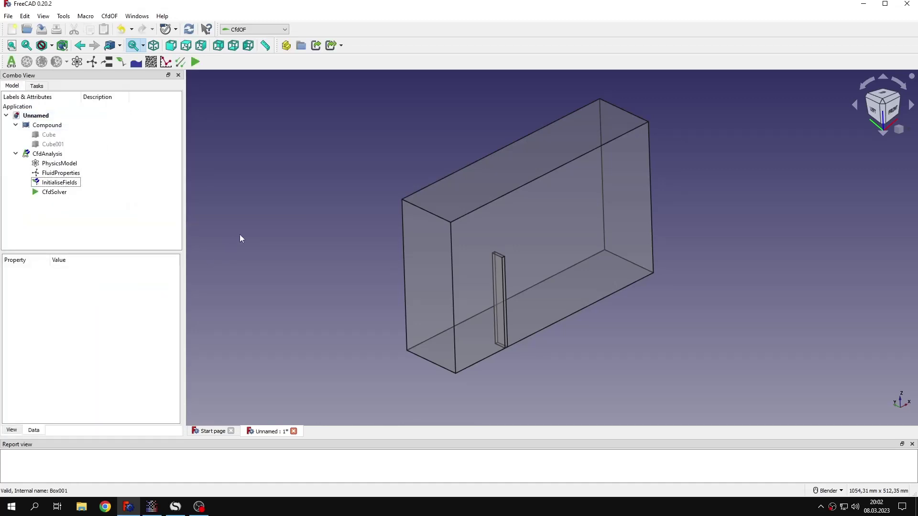
Step: Start a CFD mesh for the Compound
middle_drag(241, 238, 430, 263)
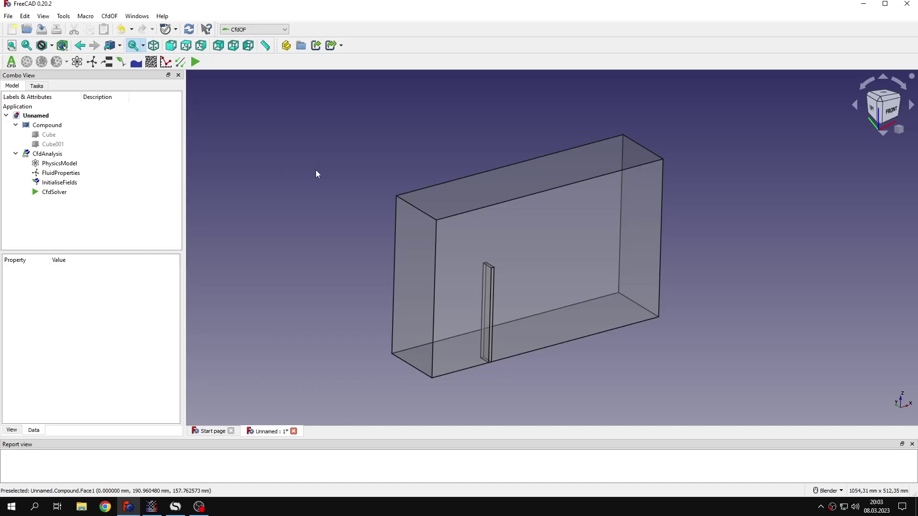
click(47, 125)
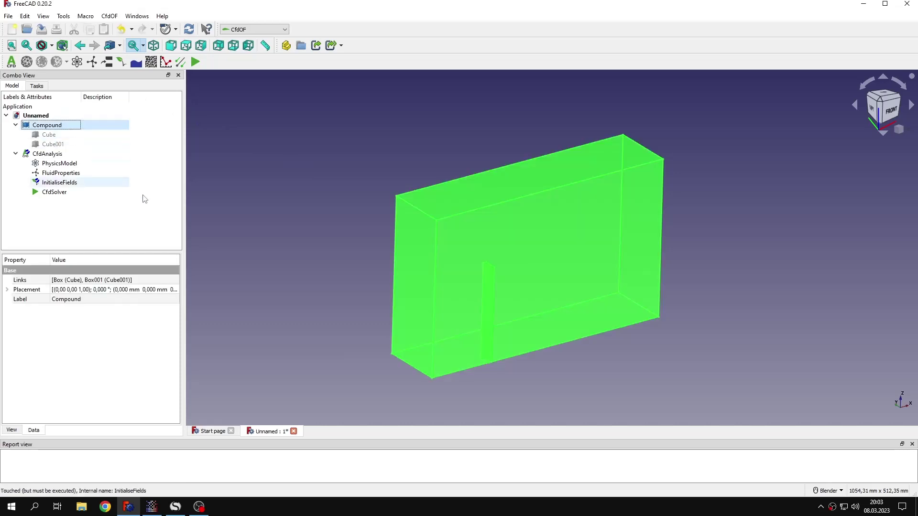
click(27, 63)
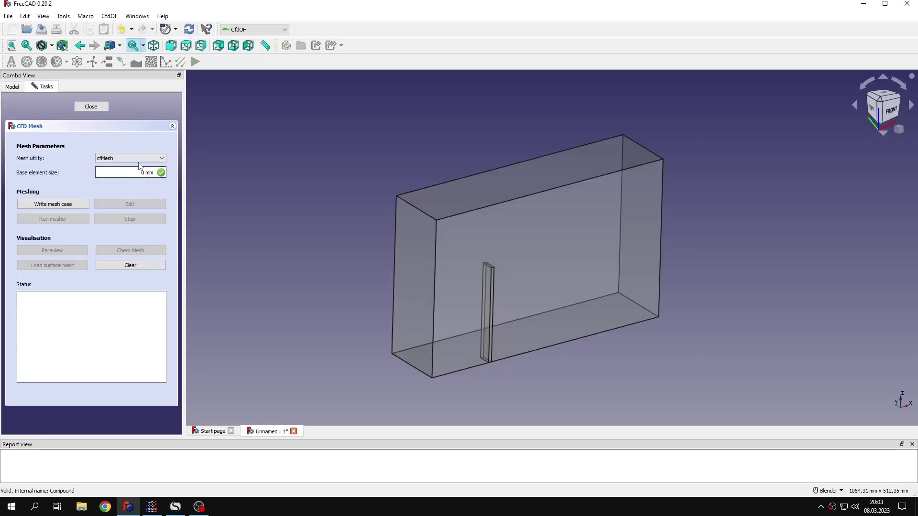
Step: Choose snappyHexMesh as the mesh utility with a 6 mm base element size
click(140, 163)
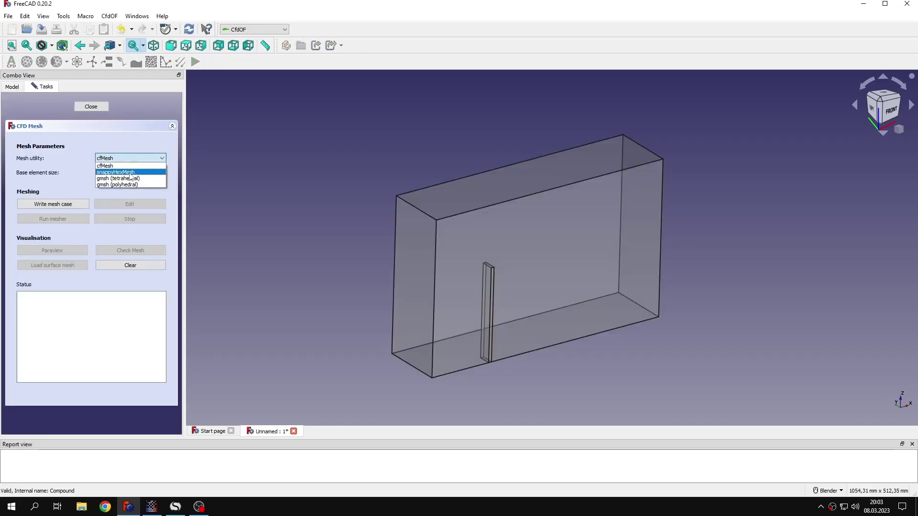
click(130, 173)
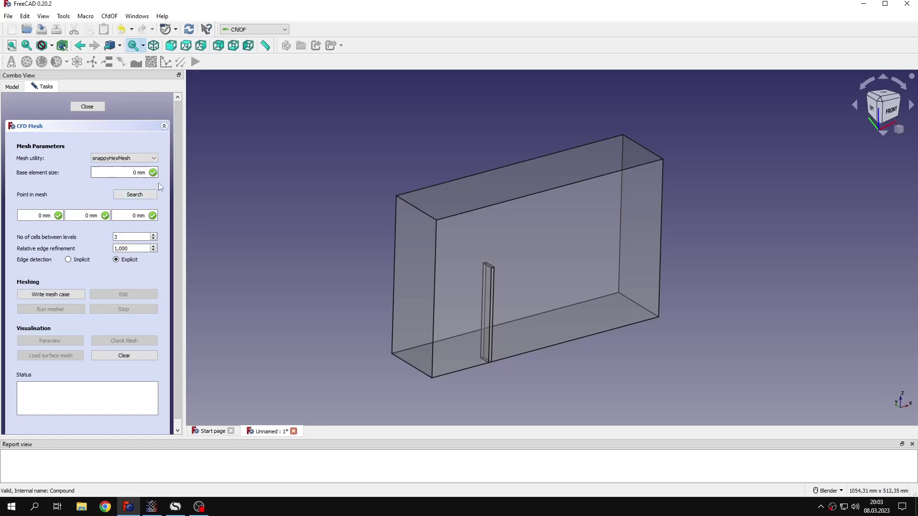
click(146, 158)
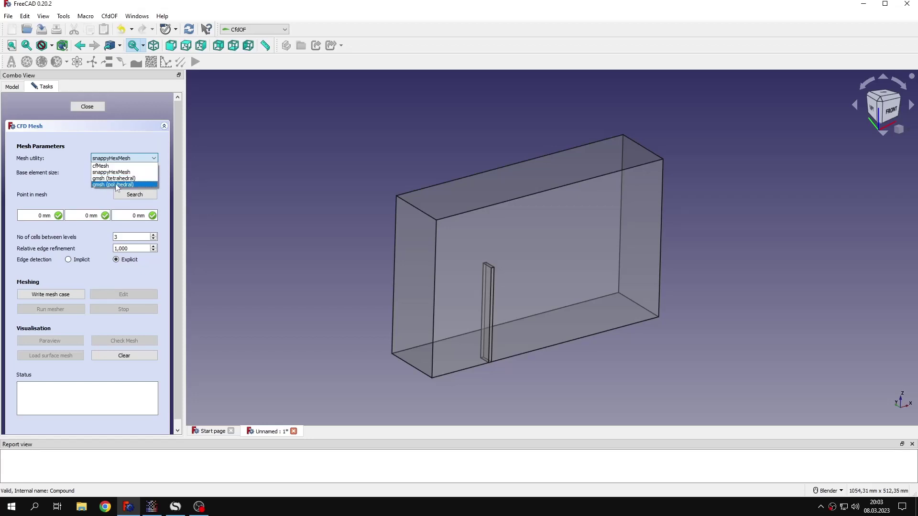
click(153, 139)
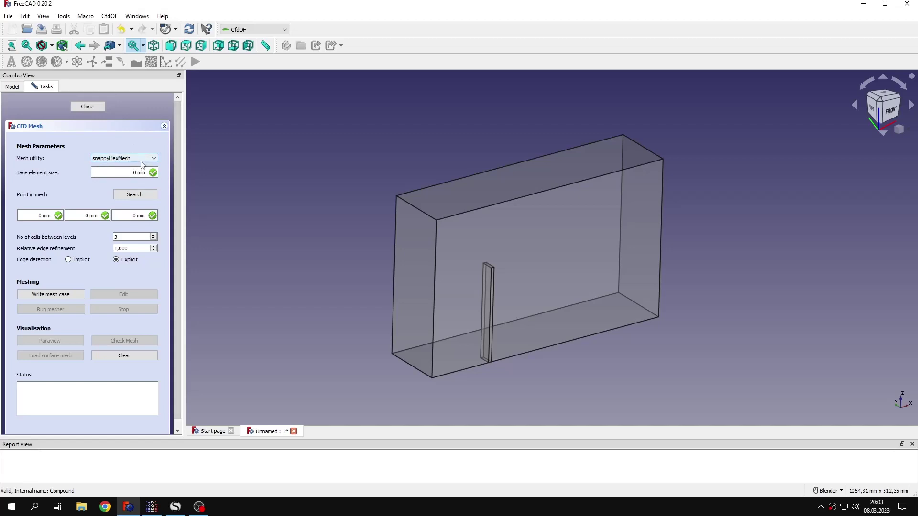
click(139, 172)
text(6)
scroll(179, 166, down, 1)
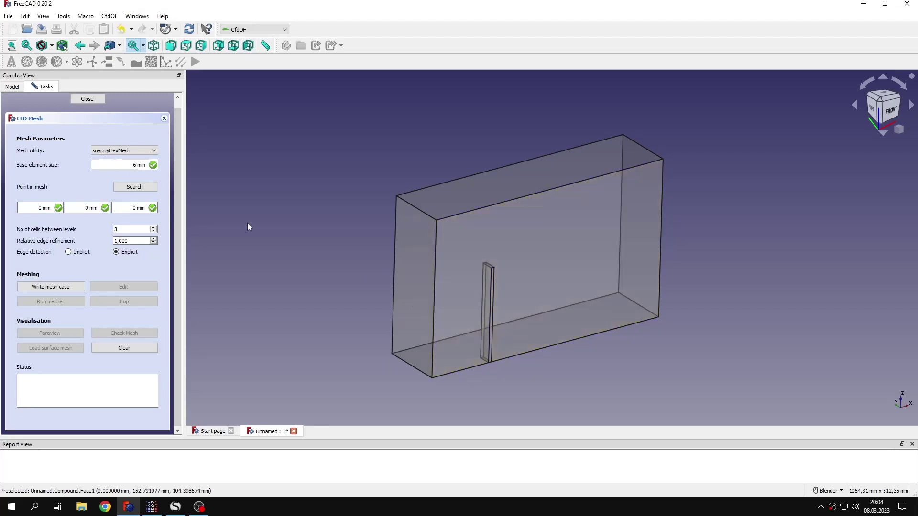
Step: Set the point in mesh to 50, 150, 10 mm and close, creating Compound_Mesh
click(36, 205)
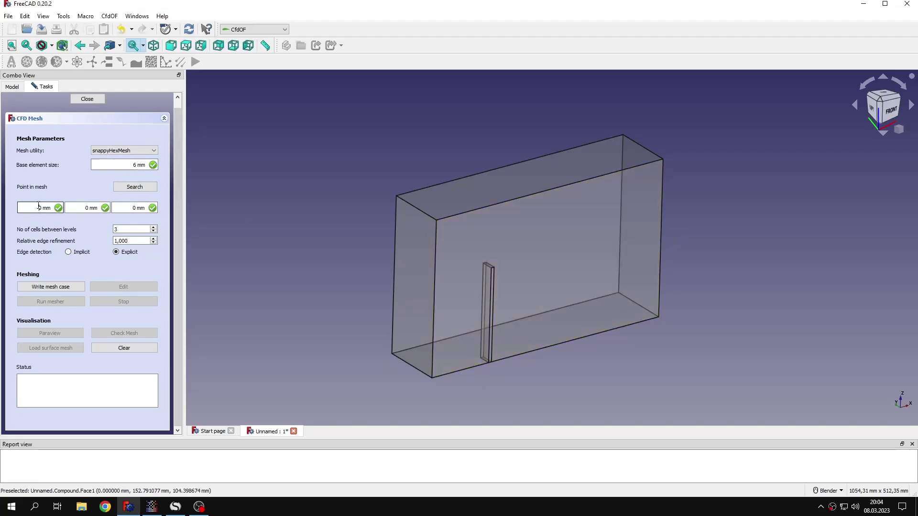
text(5)
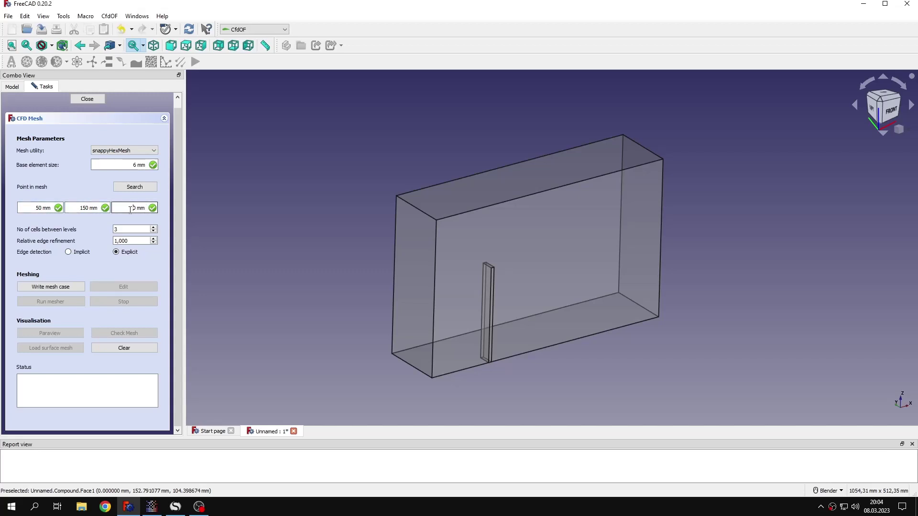
click(132, 207)
text(10)
click(92, 100)
click(100, 202)
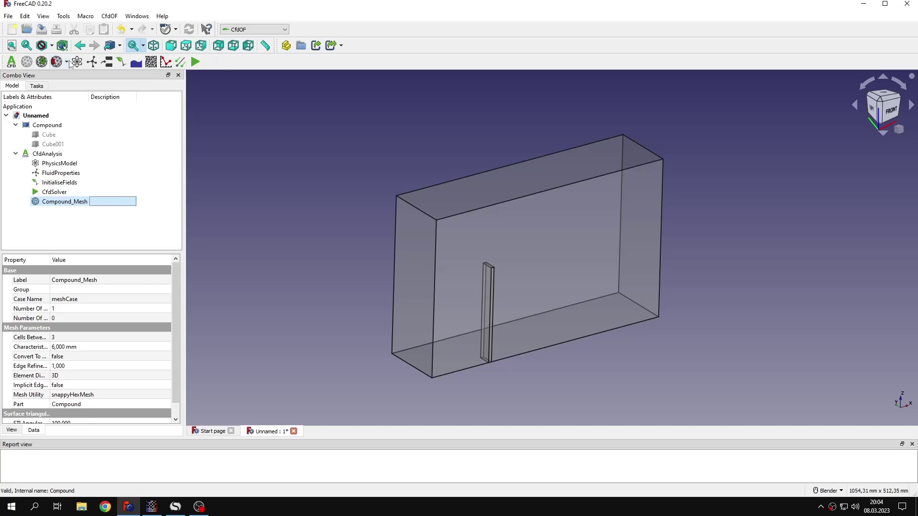
Step: Add a volume mesh refinement referencing the plate Cube001's Solid1
click(41, 62)
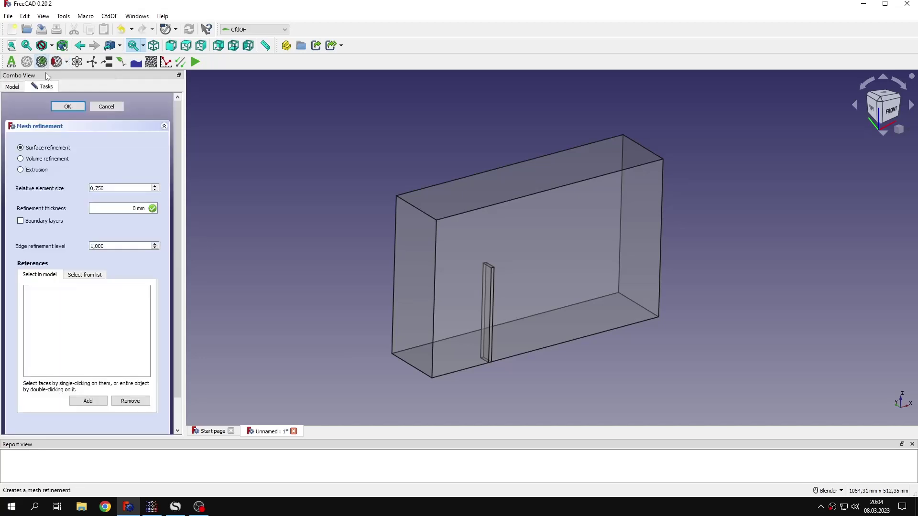
click(56, 162)
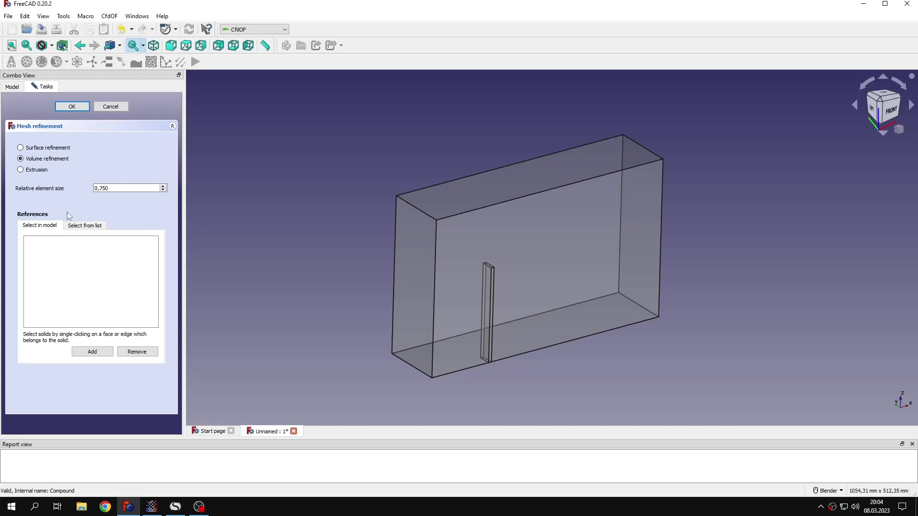
click(84, 225)
click(61, 250)
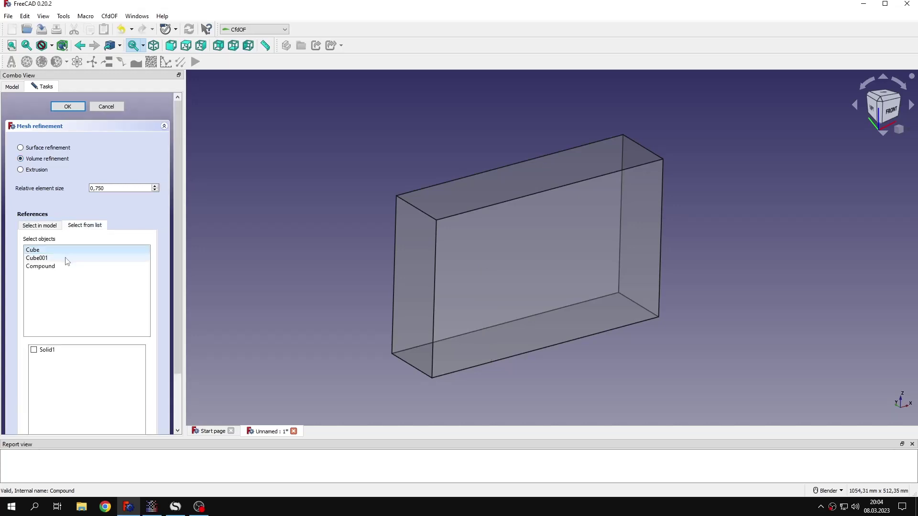
click(68, 259)
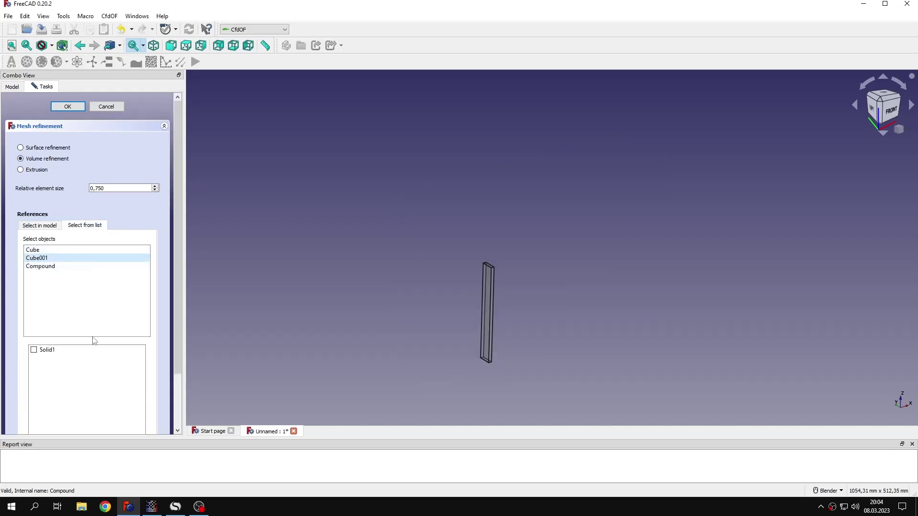
click(33, 350)
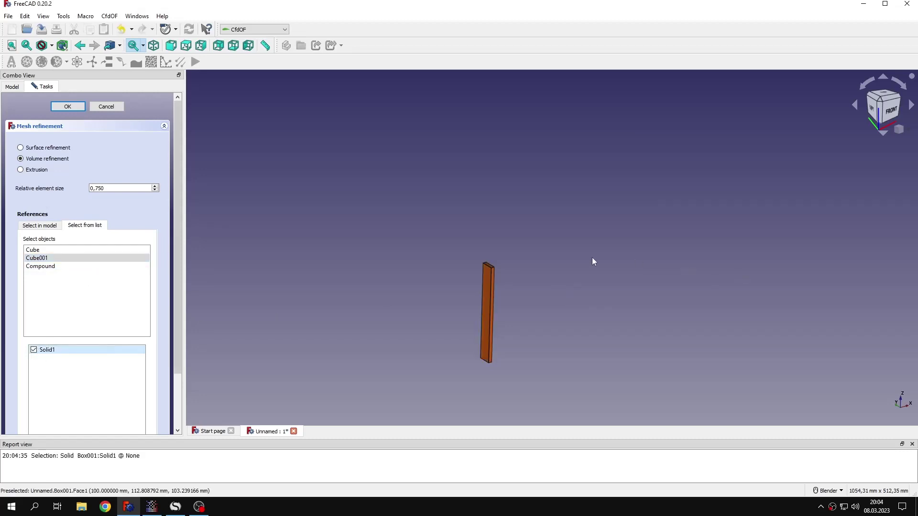
scroll(181, 279, down, 1)
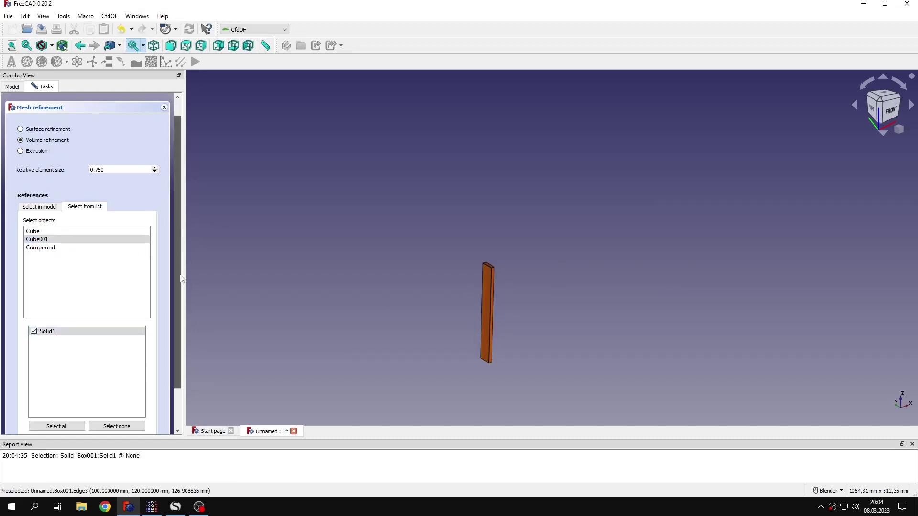
scroll(181, 296, down, 2)
scroll(184, 311, up, 4)
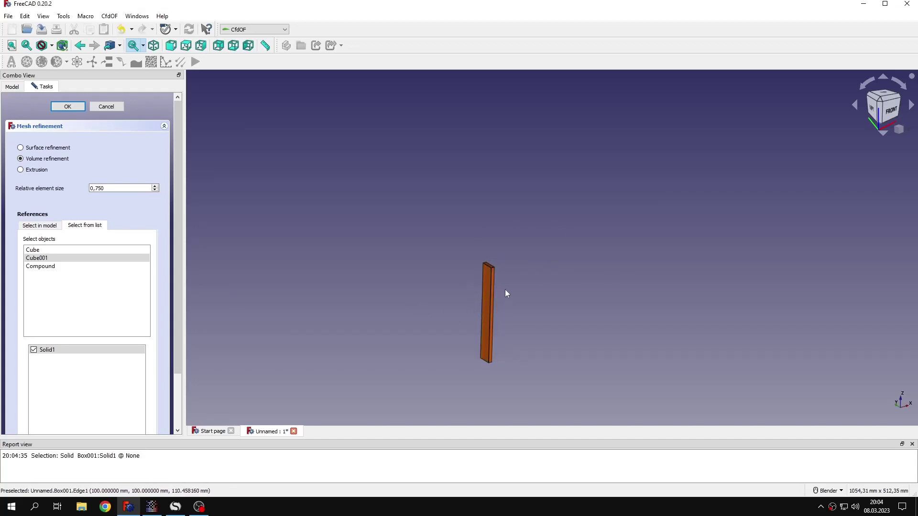
Step: Set the refinement's relative element size to 0.2 and save it as MeshRefinement
click(131, 186)
key(BackSpace)
key(BackSpace)
key(BackSpace)
text(2)
scroll(178, 229, down, 2)
scroll(134, 167, up, 2)
click(73, 104)
click(24, 201)
click(50, 125)
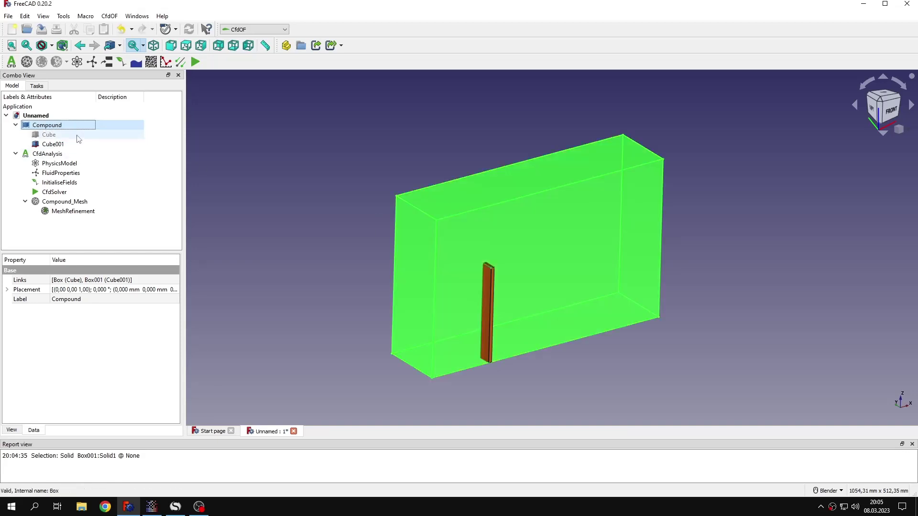
Step: Show the Compound and inspect the Cube001 and MeshRefinement properties
key(space)
click(86, 145)
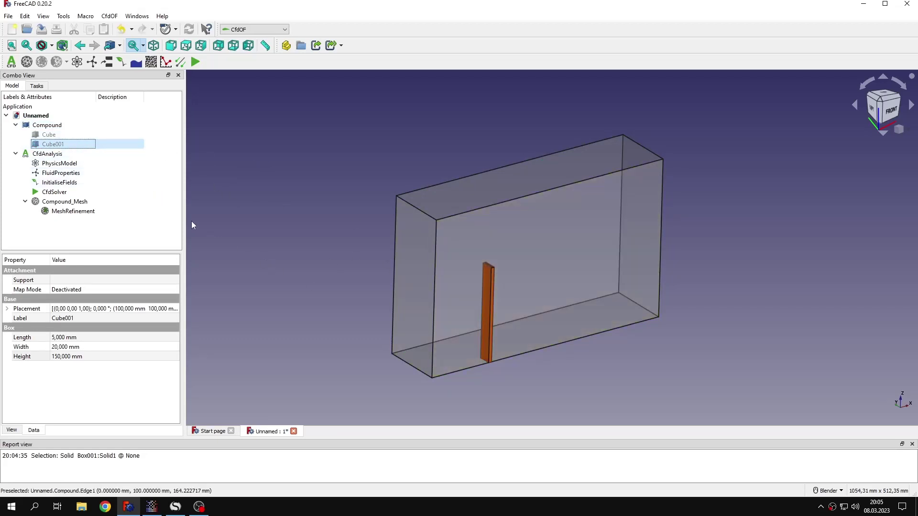
click(85, 211)
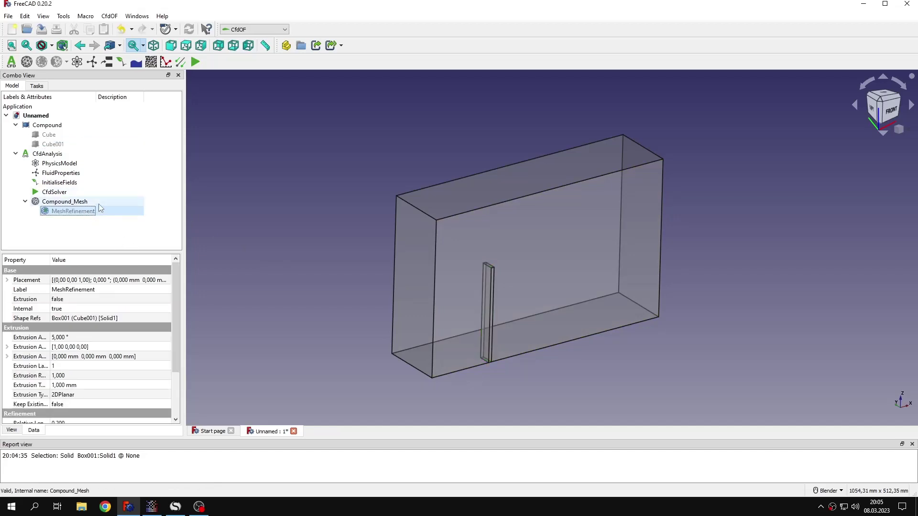
Step: Write the Compound_Mesh case, run snappyHexMesh, and load the resulting surface mesh
double_click(98, 204)
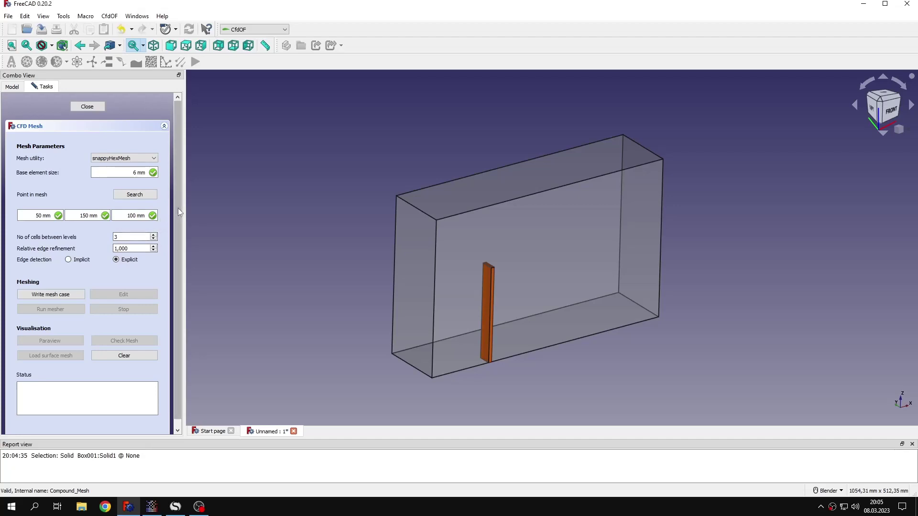
scroll(178, 208, down, 1)
click(58, 289)
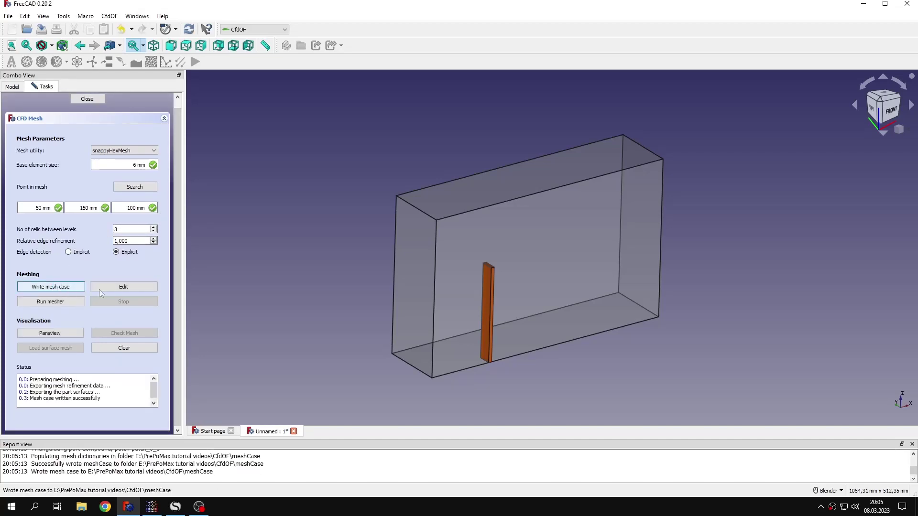
click(64, 302)
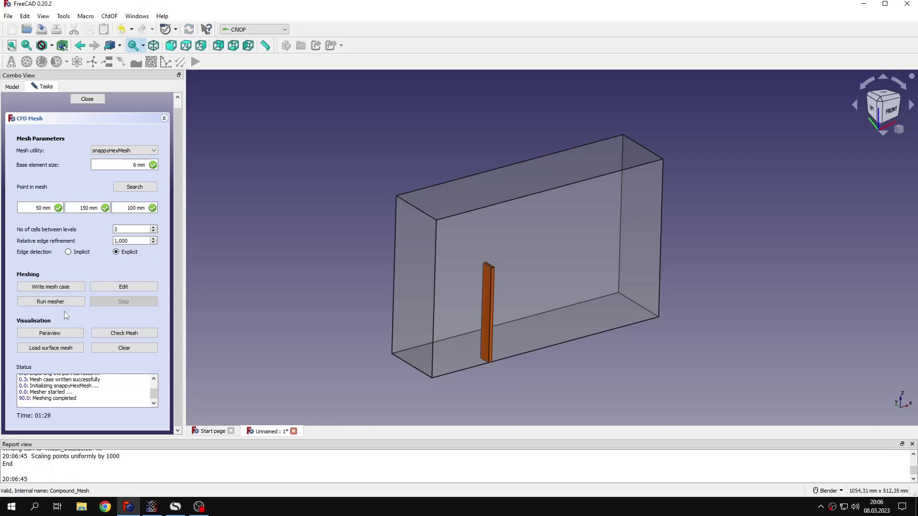
click(64, 350)
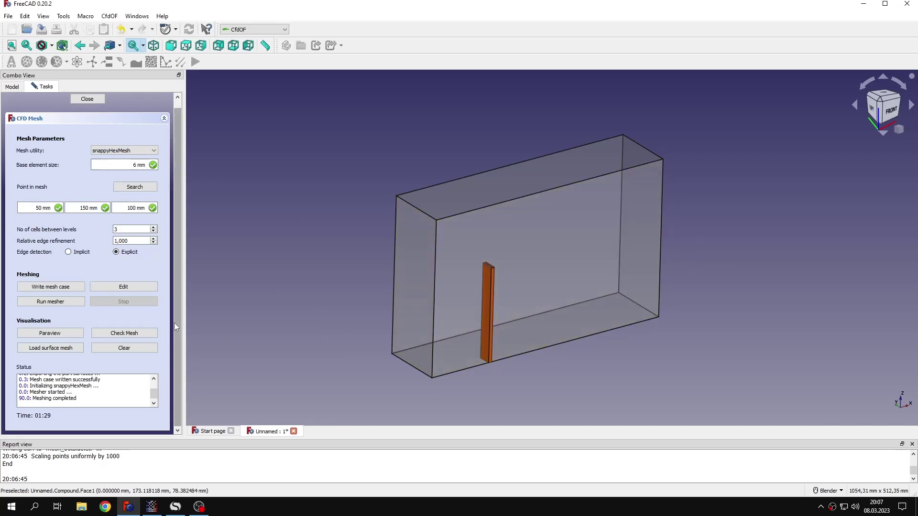
Step: View the mesh in ParaView, orbiting around the refined region near the plate, then close ParaView
click(50, 334)
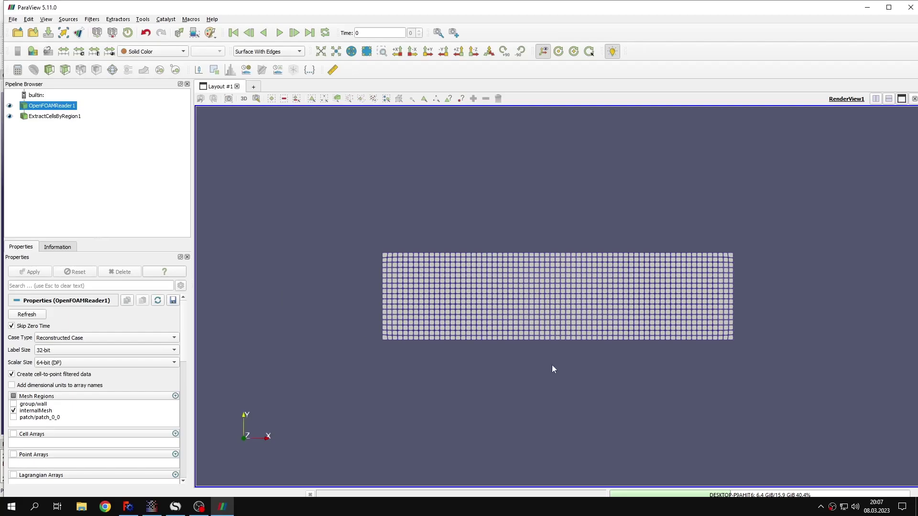
drag(613, 411, 515, 300)
scroll(429, 342, up, 10)
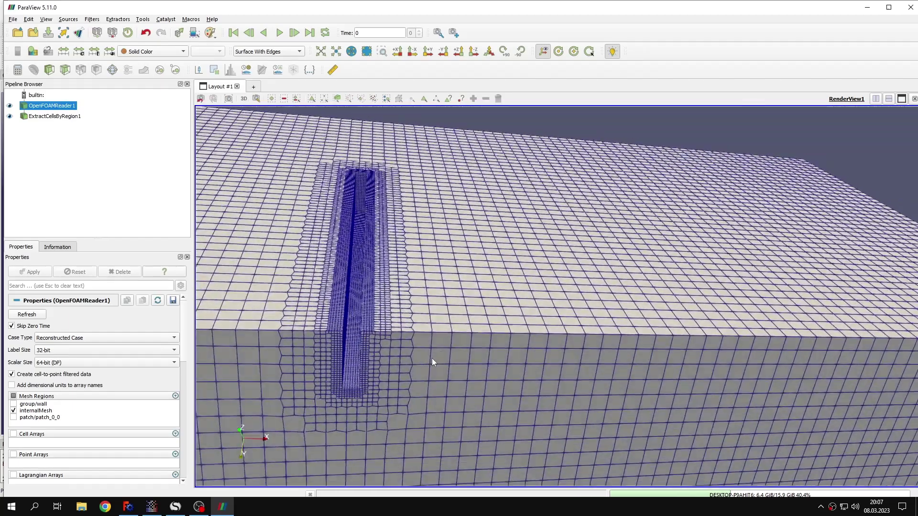
drag(432, 358, 541, 325)
scroll(501, 331, up, 3)
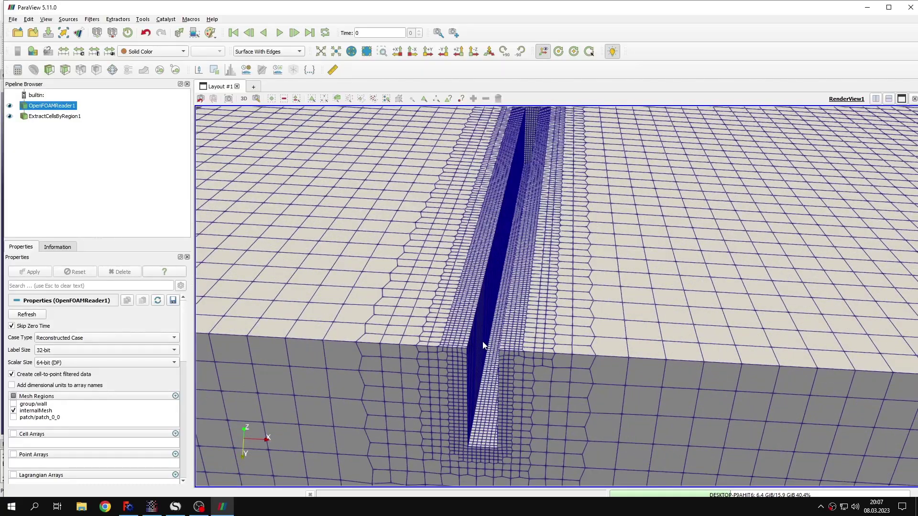
scroll(482, 341, down, 10)
drag(486, 339, 550, 284)
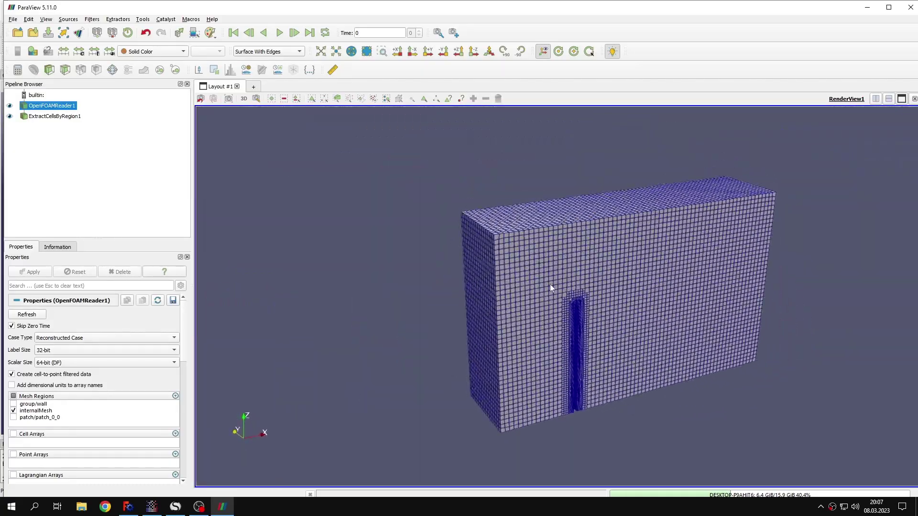
drag(622, 330, 397, 300)
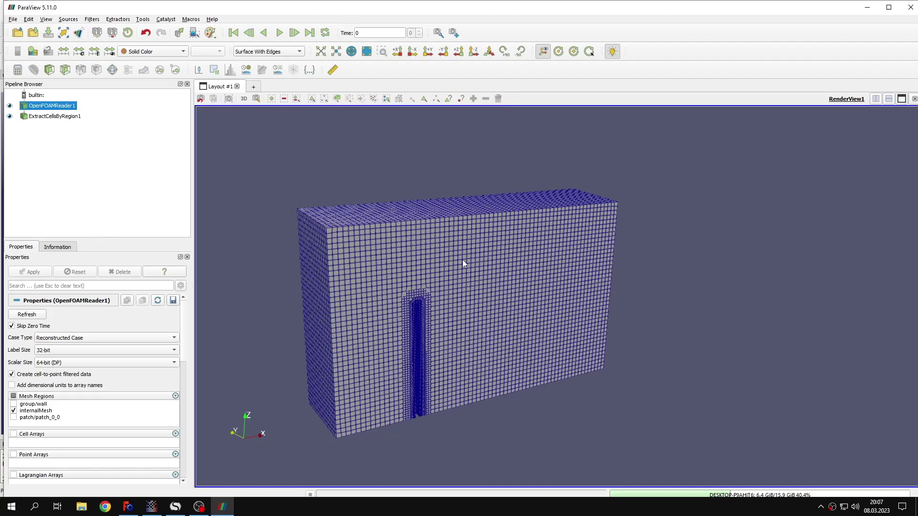
click(910, 8)
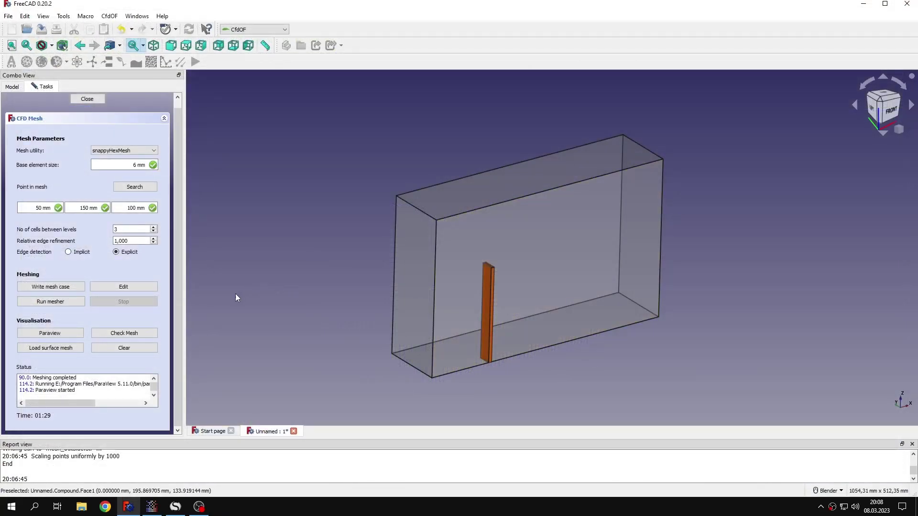
Step: Close the mesh settings and add a fluid boundary of type Inlet
click(87, 98)
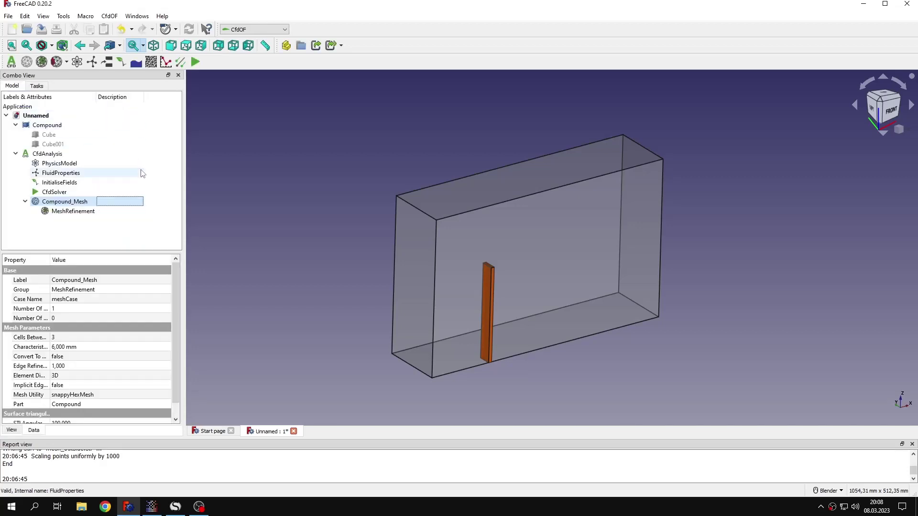
click(92, 215)
click(159, 200)
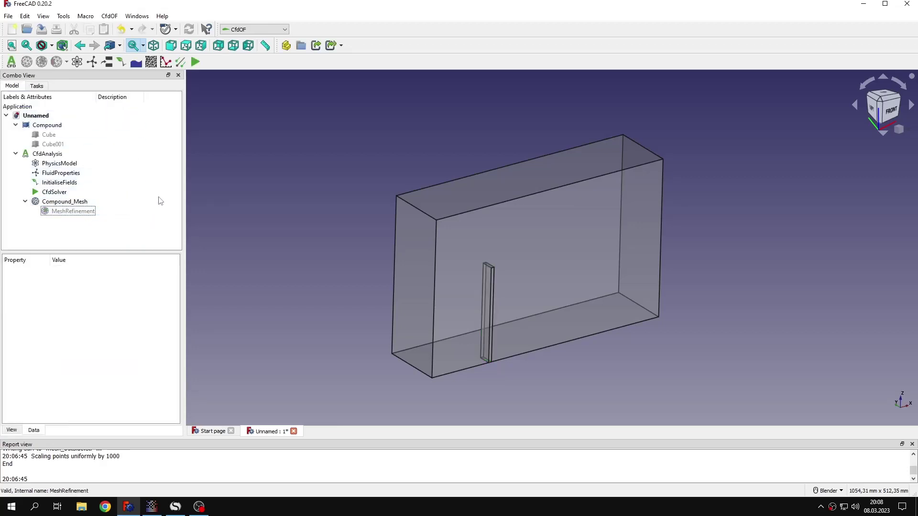
click(108, 62)
click(104, 148)
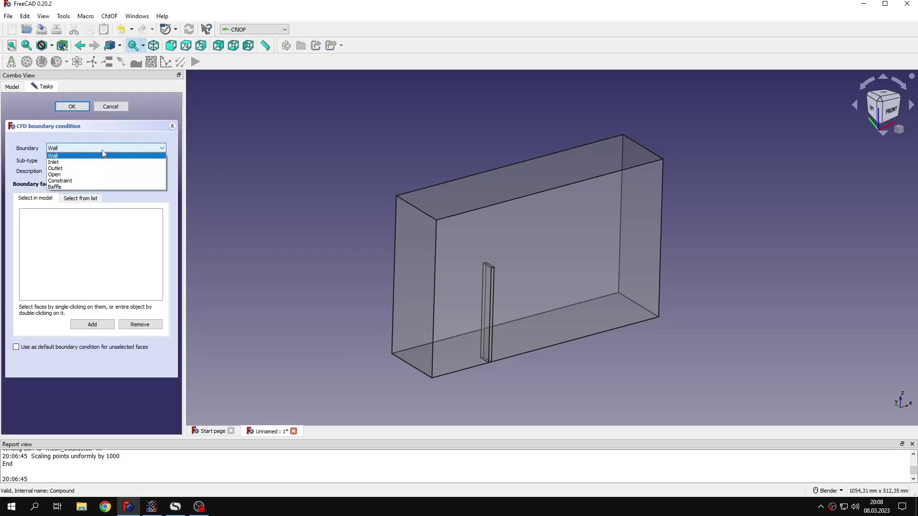
click(105, 158)
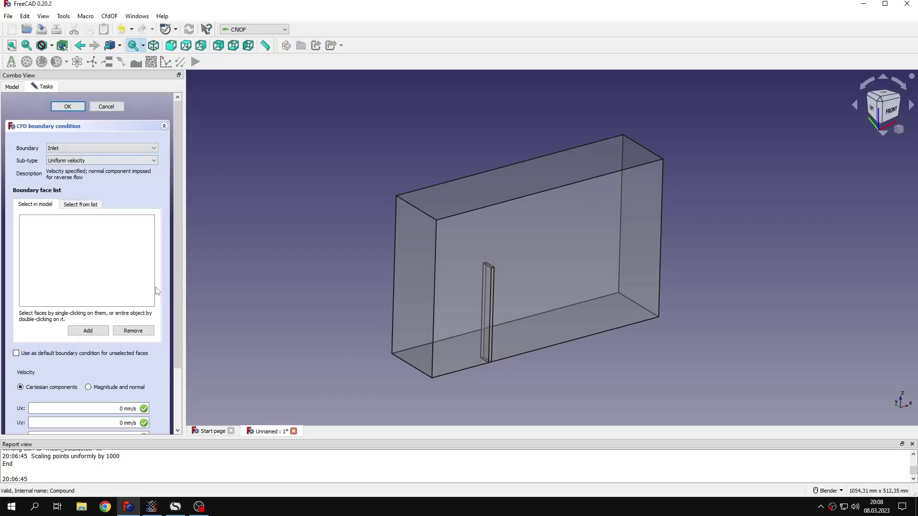
Step: Assign the box's left face to the inlet with uniform velocity Ux of 80 m/s
click(419, 277)
click(88, 331)
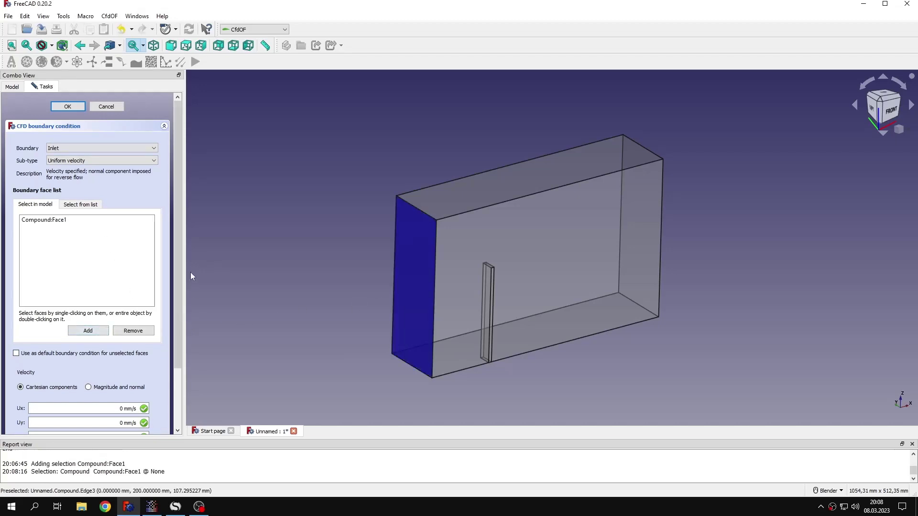
scroll(180, 266, down, 3)
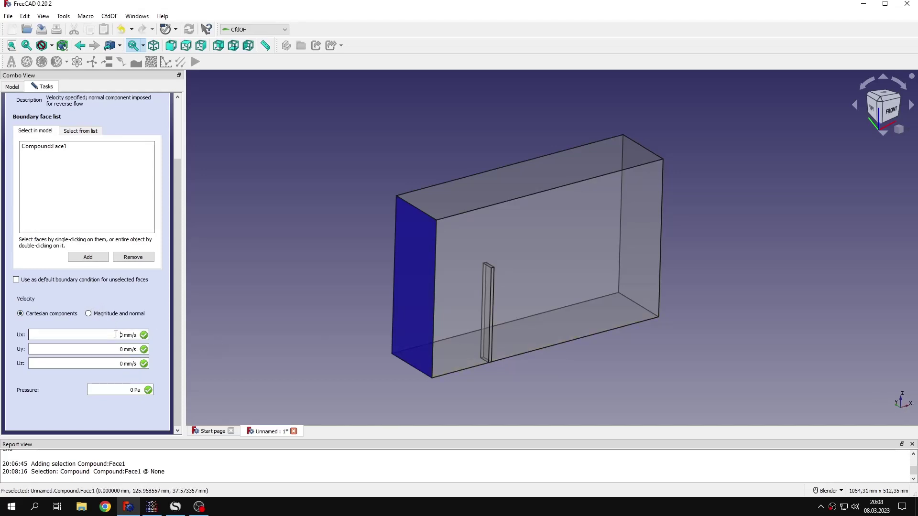
text(80)
key(Tab)
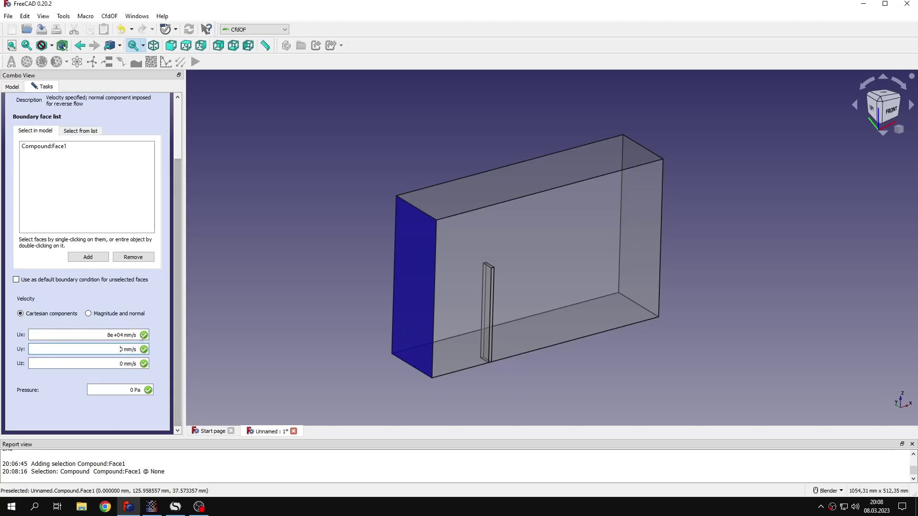
drag(177, 312, 171, 236)
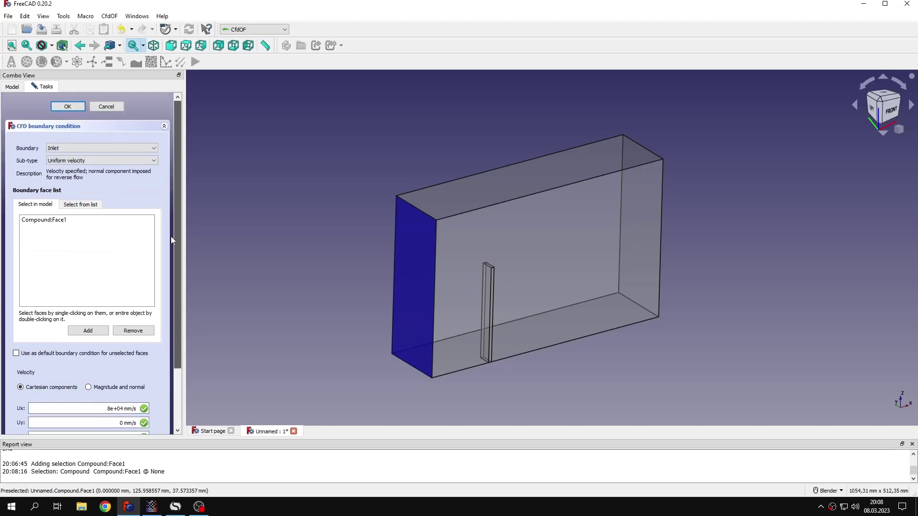
click(71, 108)
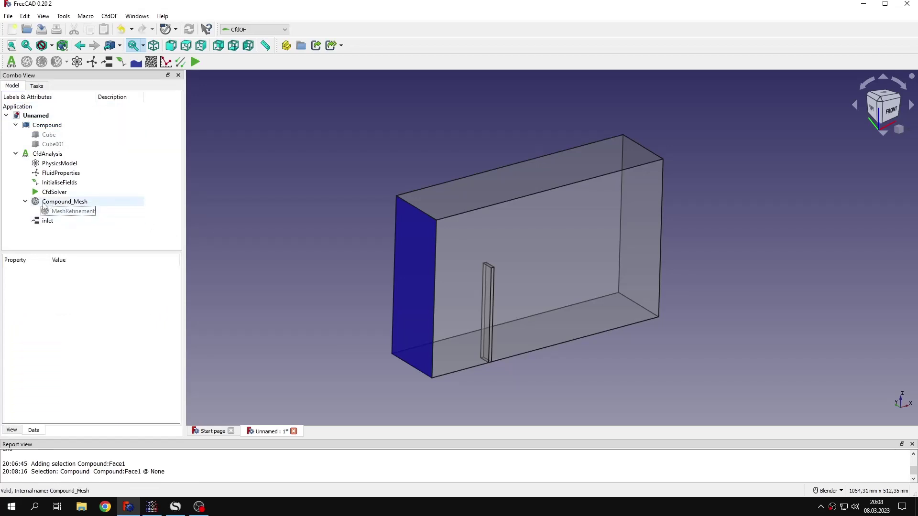
click(26, 201)
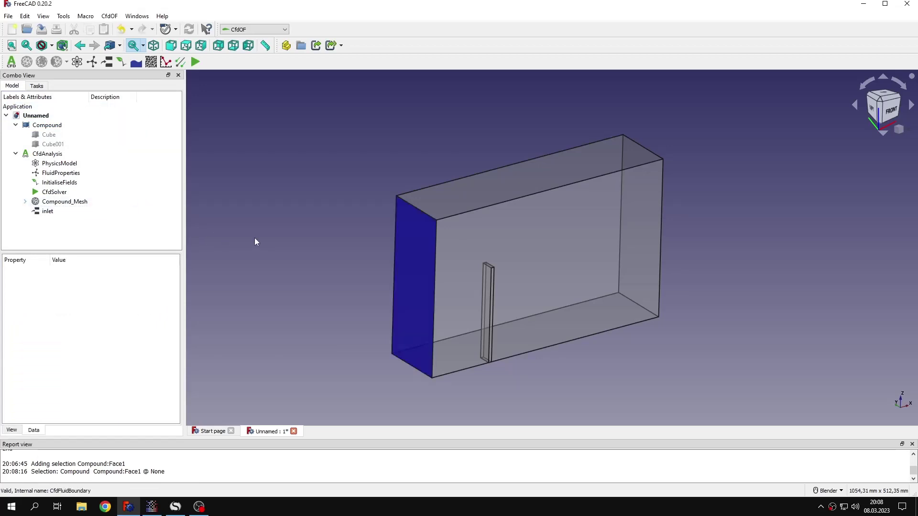
Step: Set up an Outlet (Static pressure) fluid boundary at 0 Pa on the box's right end face
click(108, 64)
click(94, 149)
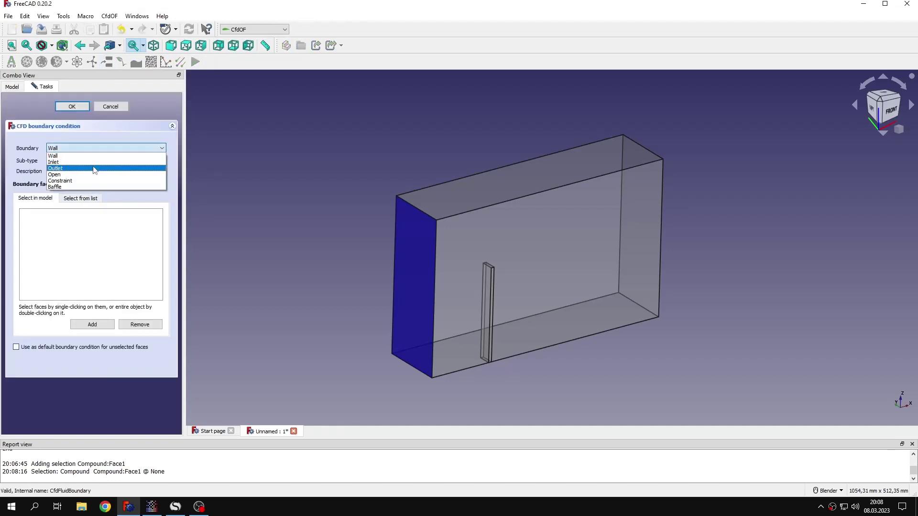
click(95, 168)
middle_drag(304, 304, 656, 176)
middle_drag(326, 304, 371, 262)
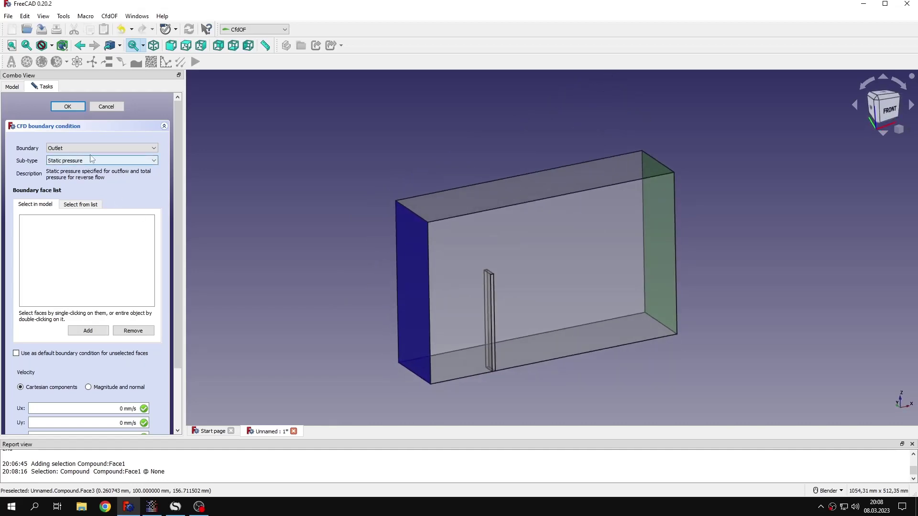
drag(177, 215, 188, 272)
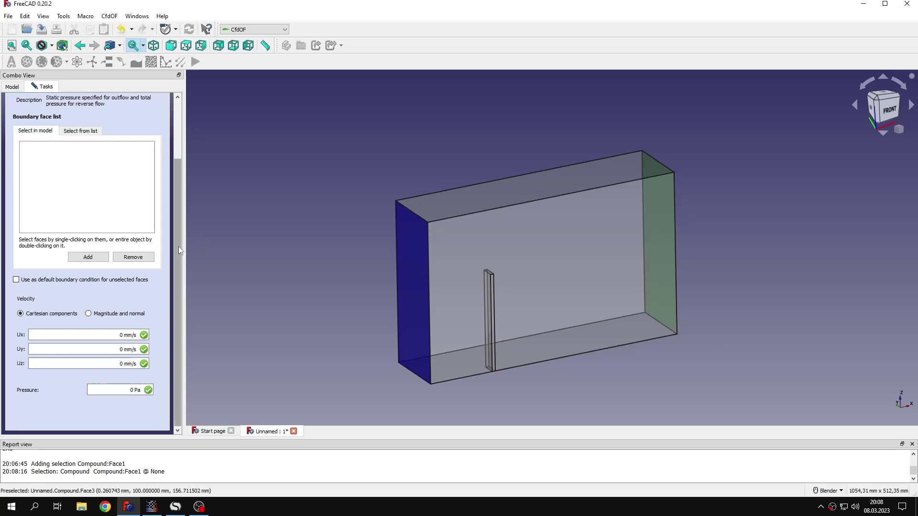
drag(179, 245, 115, 151)
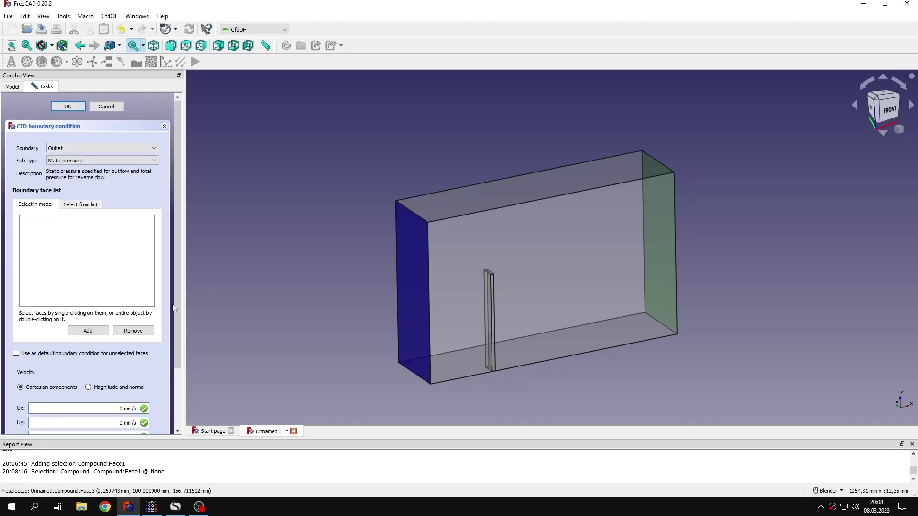
click(551, 262)
Step: Confirm the outlet, then add a no-slip Wall boundary assigned to the plate Cube001
click(68, 106)
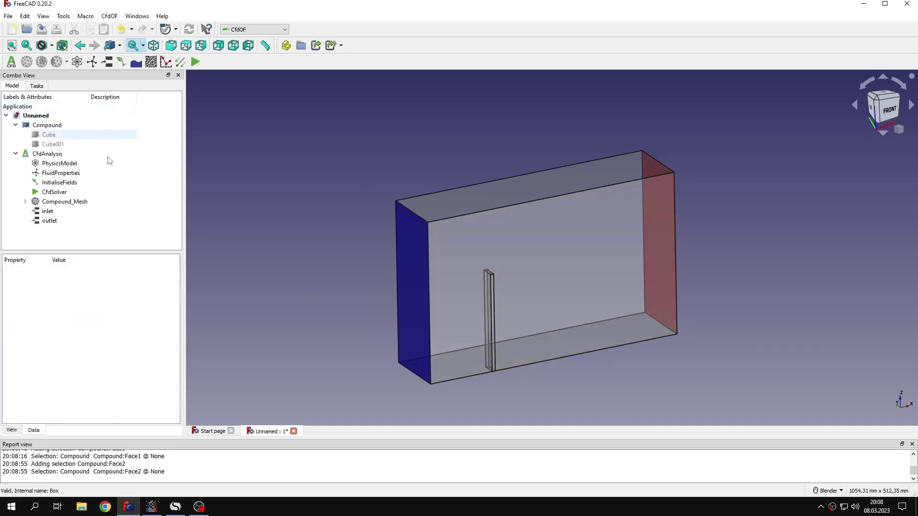
middle_drag(320, 229, 321, 232)
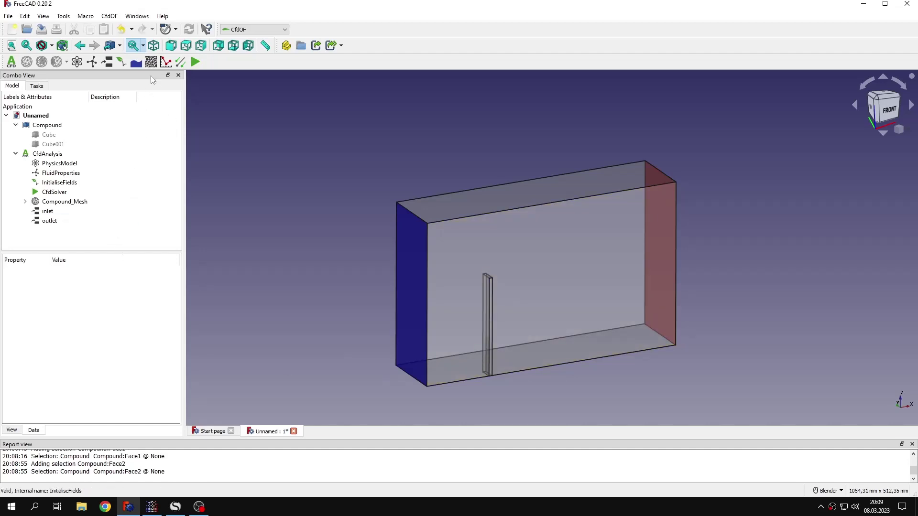
click(107, 62)
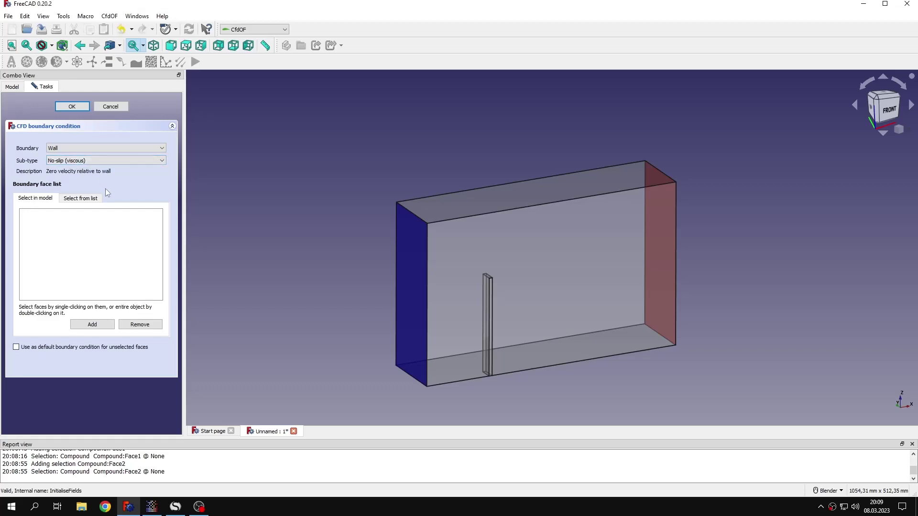
click(95, 201)
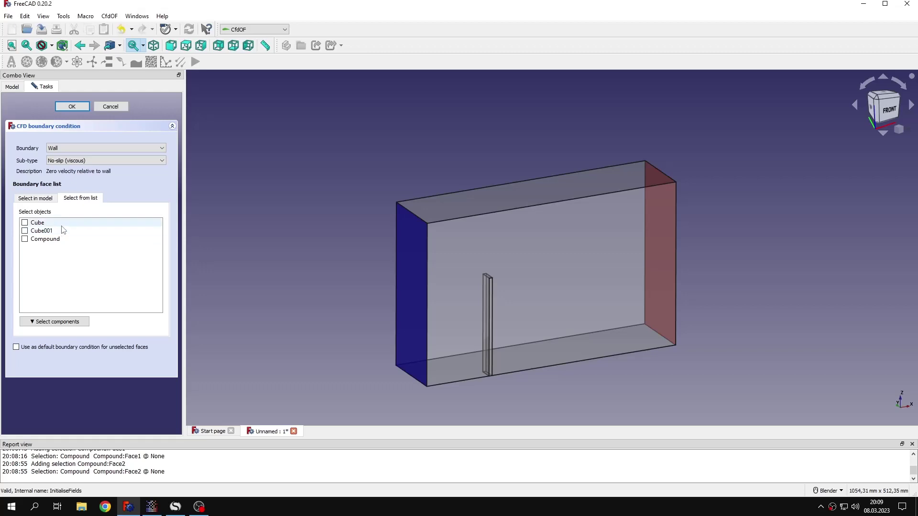
click(25, 223)
click(25, 223)
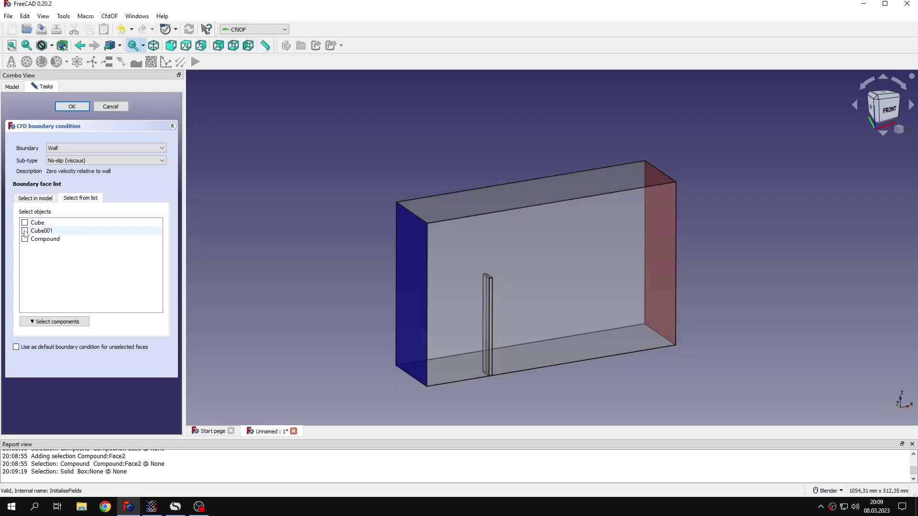
click(25, 231)
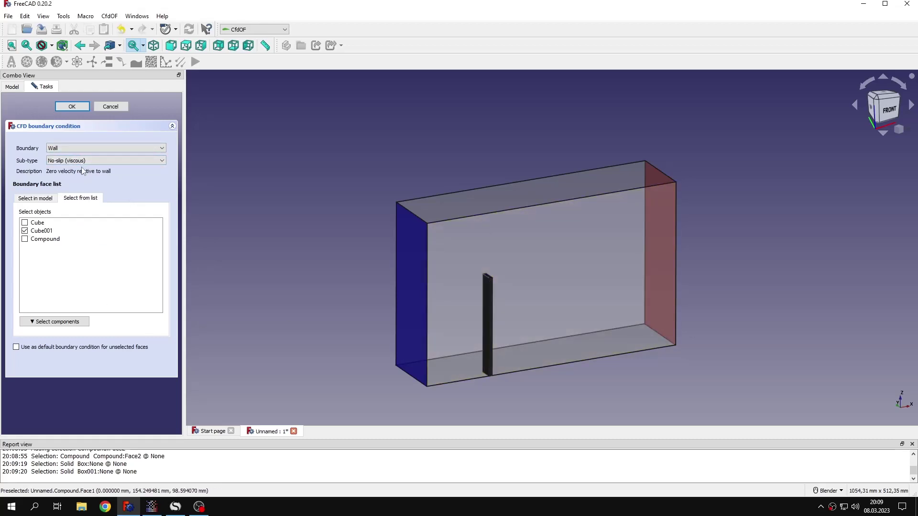
click(72, 106)
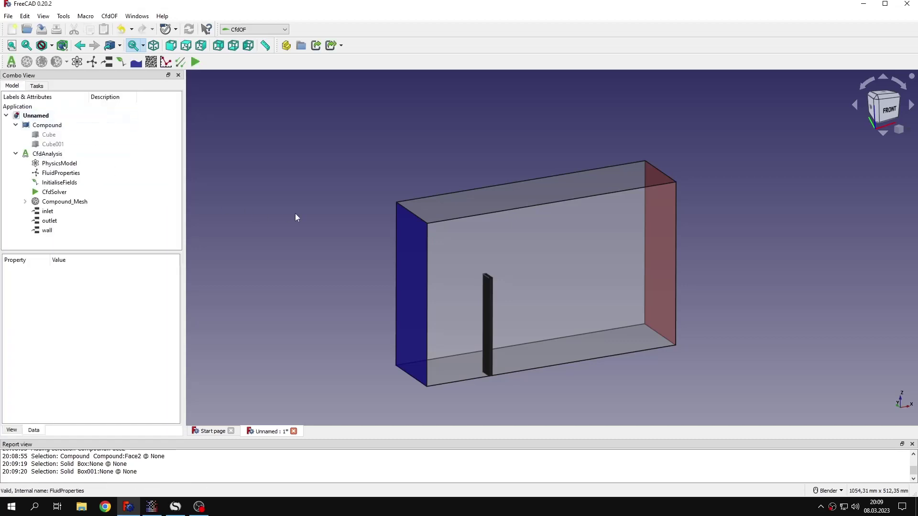
Step: Review the new wall boundary's properties alongside the other boundary conditions
click(83, 231)
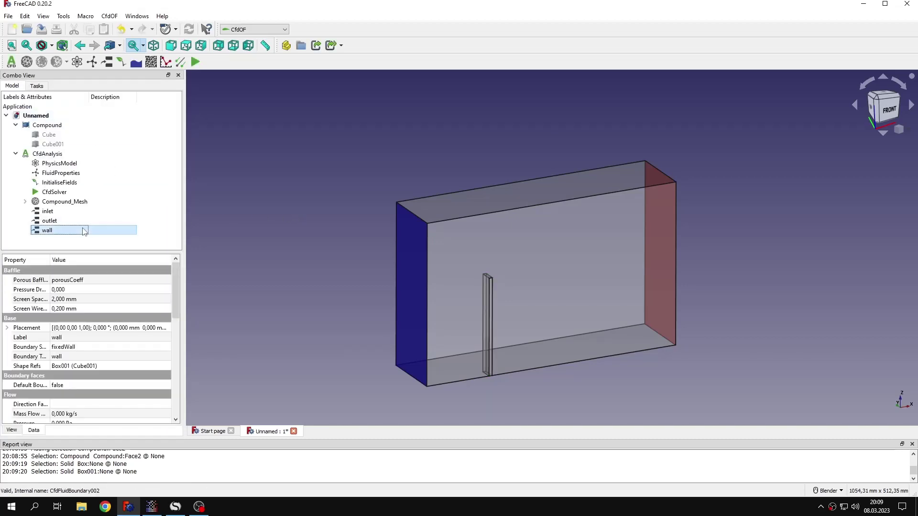
key(Up)
key(Up)
click(303, 199)
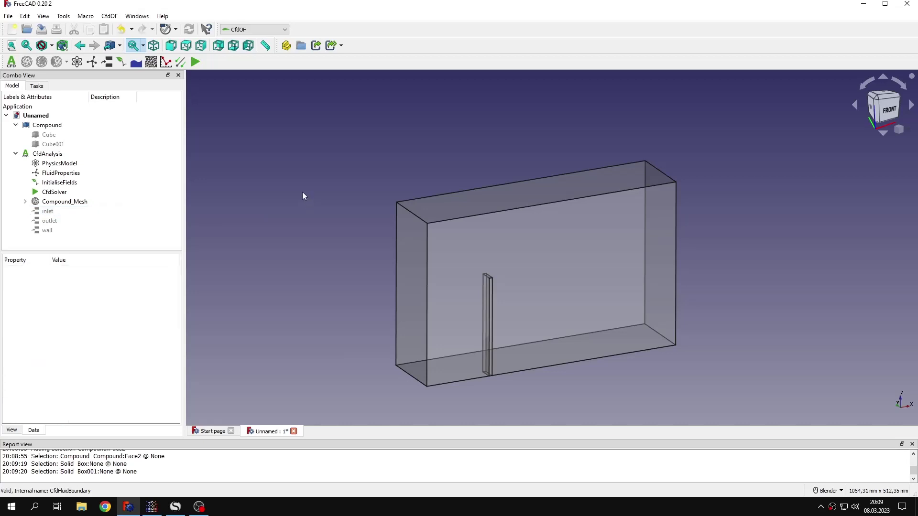
Step: Add a Constraint (Symmetry) boundary on the box's front face, Compound Face3
click(107, 62)
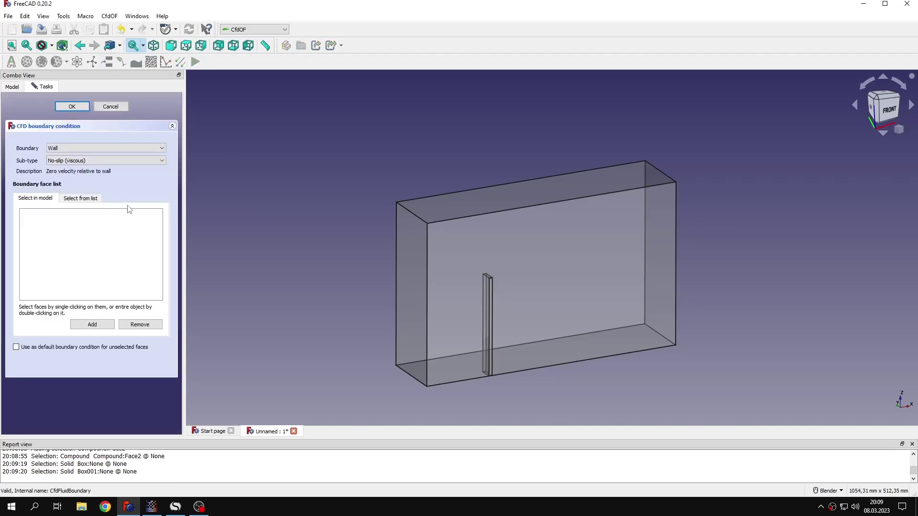
click(107, 148)
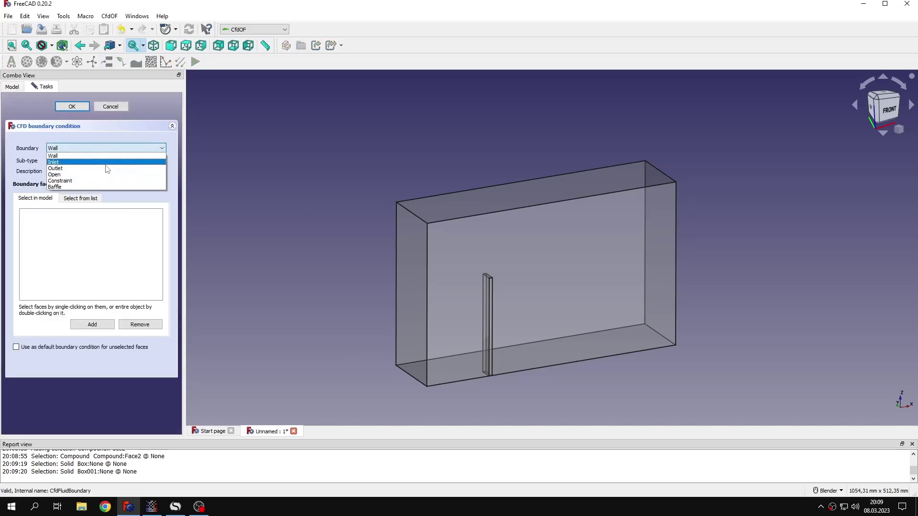
click(105, 180)
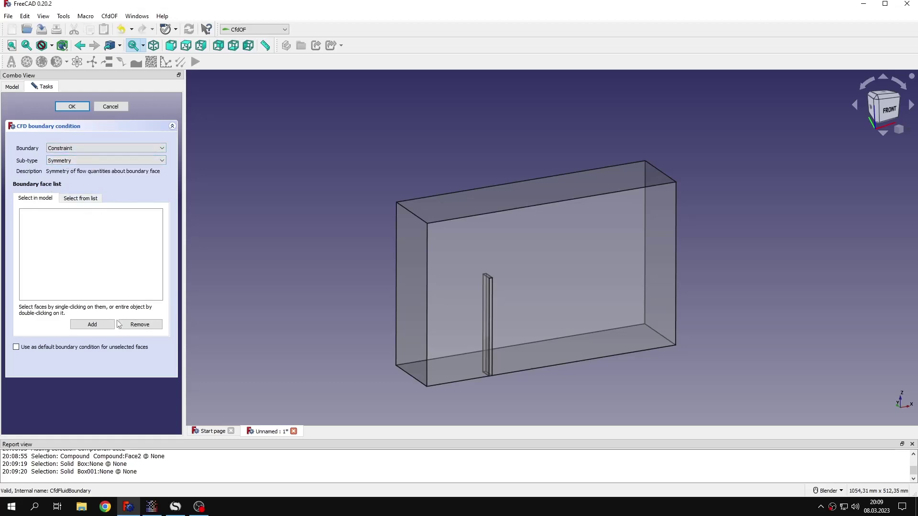
click(645, 283)
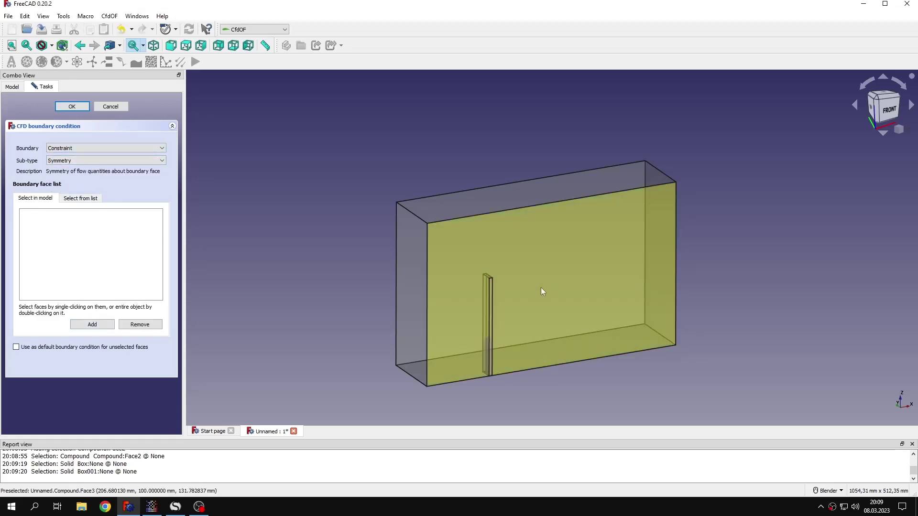
click(103, 325)
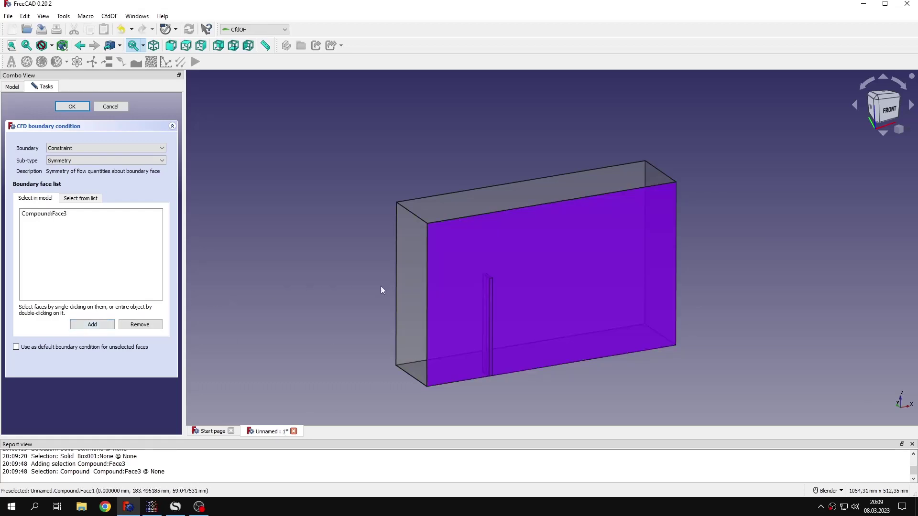
click(72, 106)
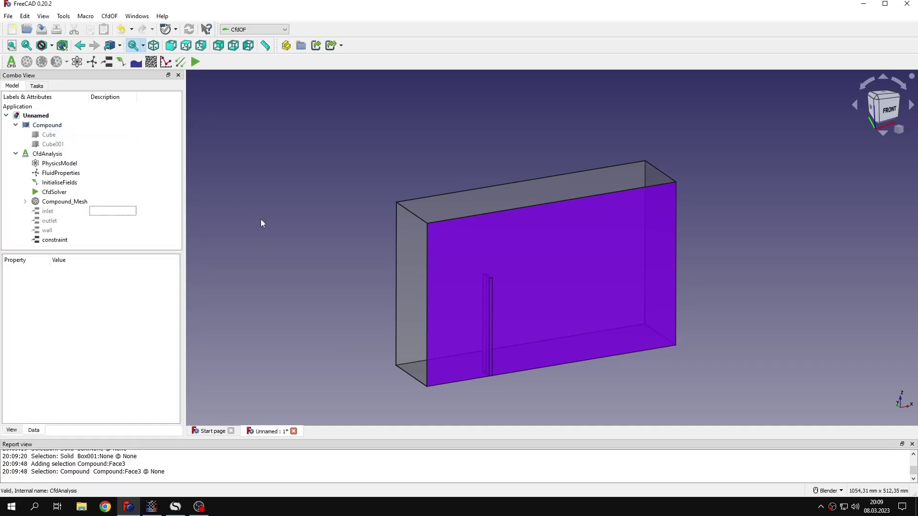
click(119, 240)
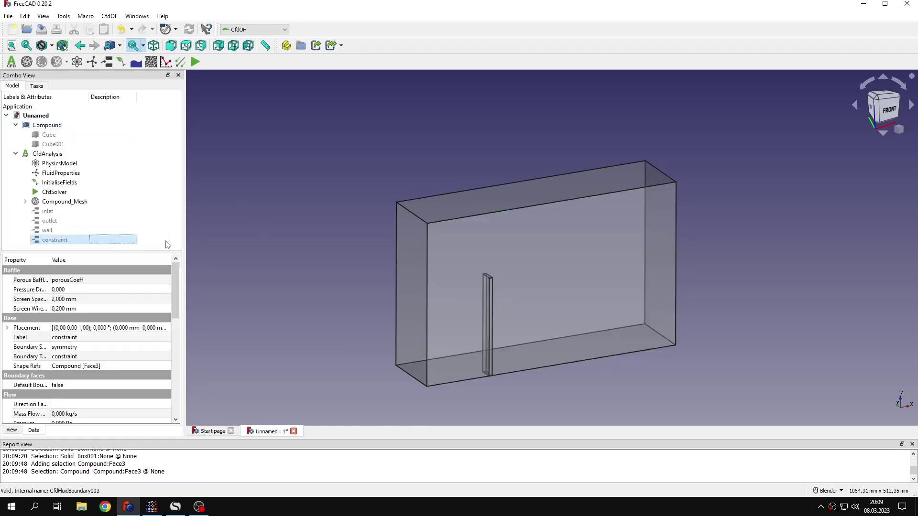
Step: Change the CfdSolver's Parallel Cores property from 4 to 8
click(262, 239)
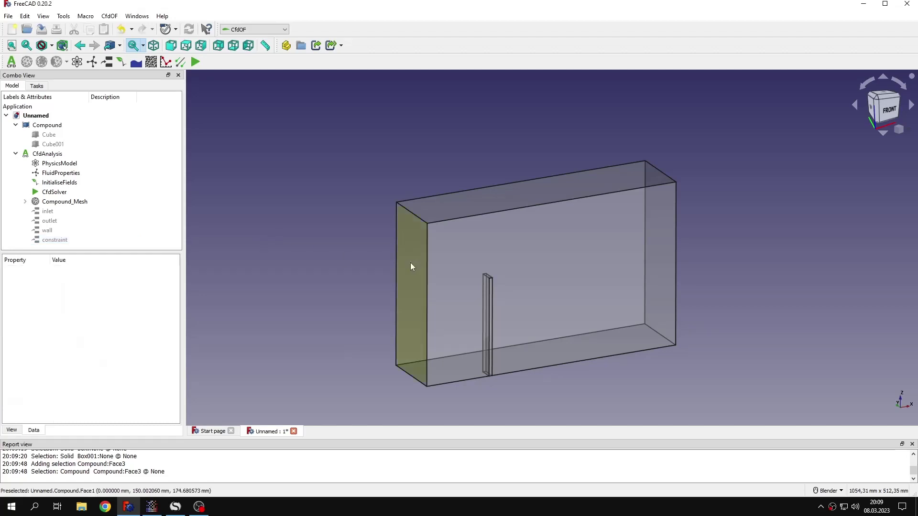
scroll(495, 381, up, 1)
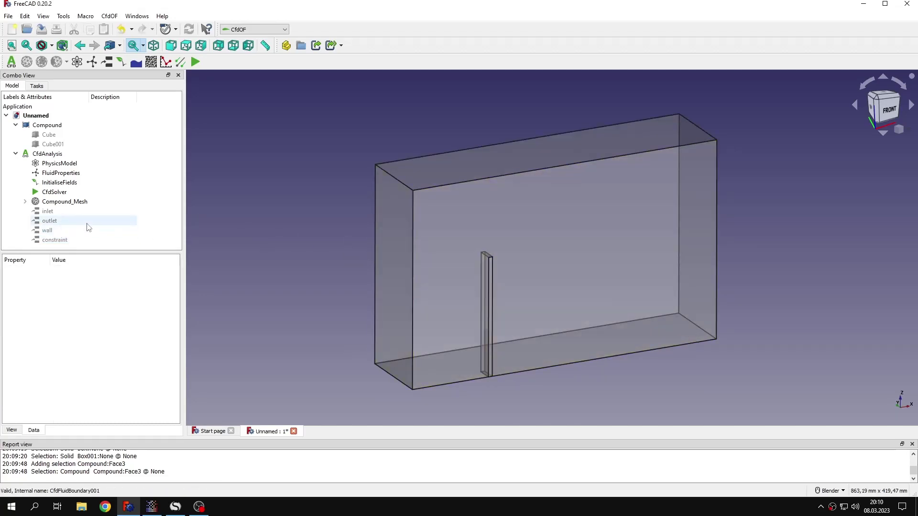
click(95, 194)
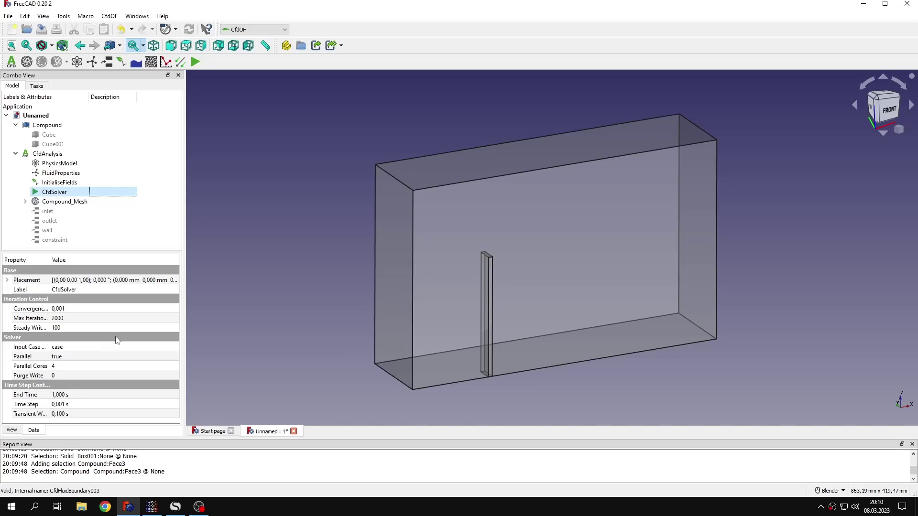
click(70, 367)
text(8)
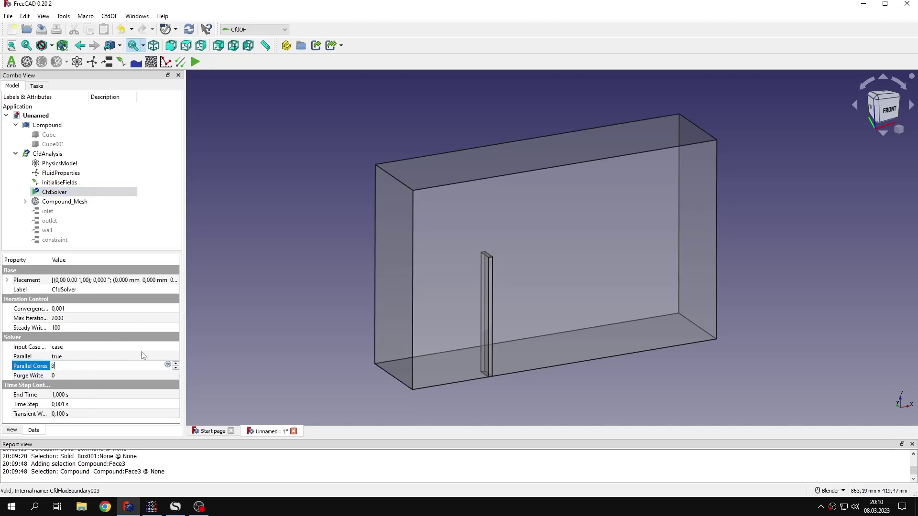
key(Return)
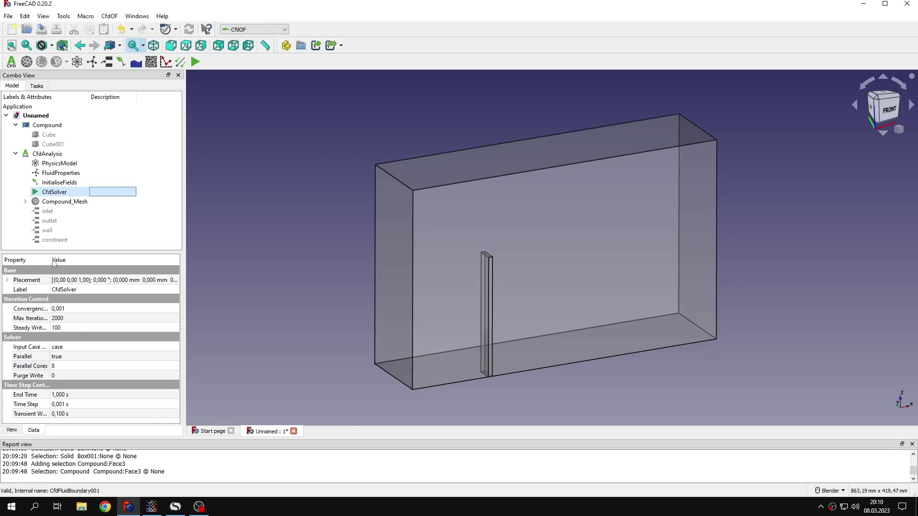
drag(51, 259, 77, 260)
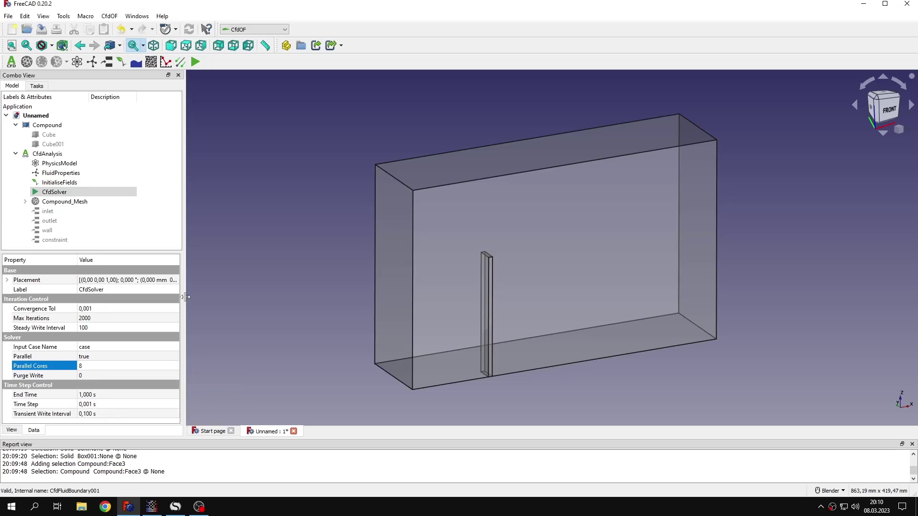
drag(184, 306, 174, 306)
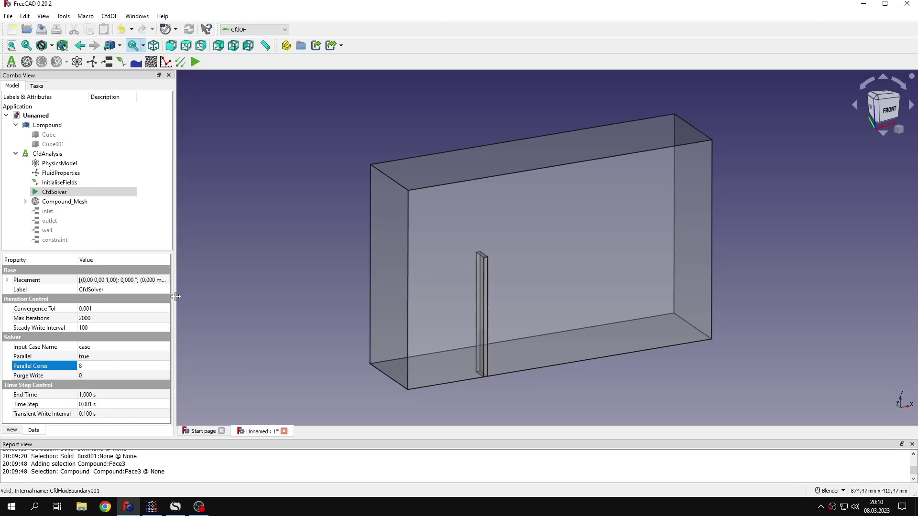
Step: Write the solver case files from CfdSolver's analysis control and open the case folder
double_click(102, 193)
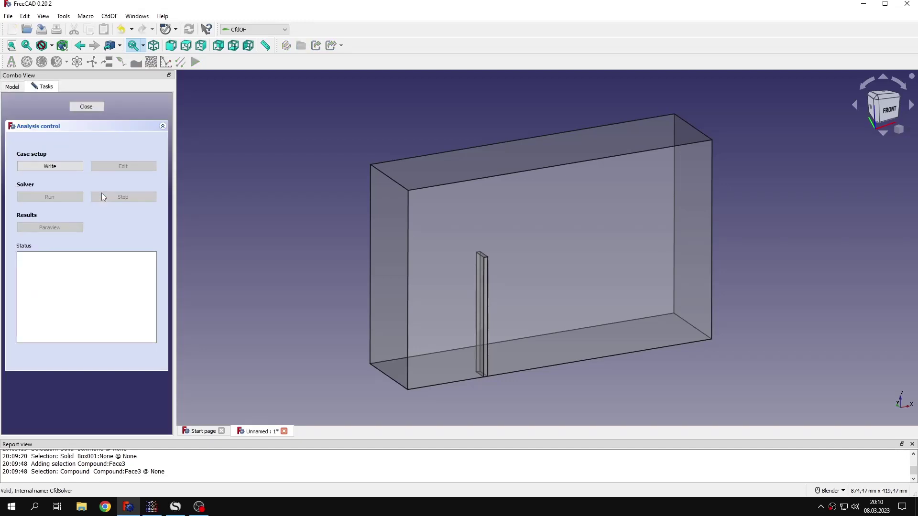
click(51, 167)
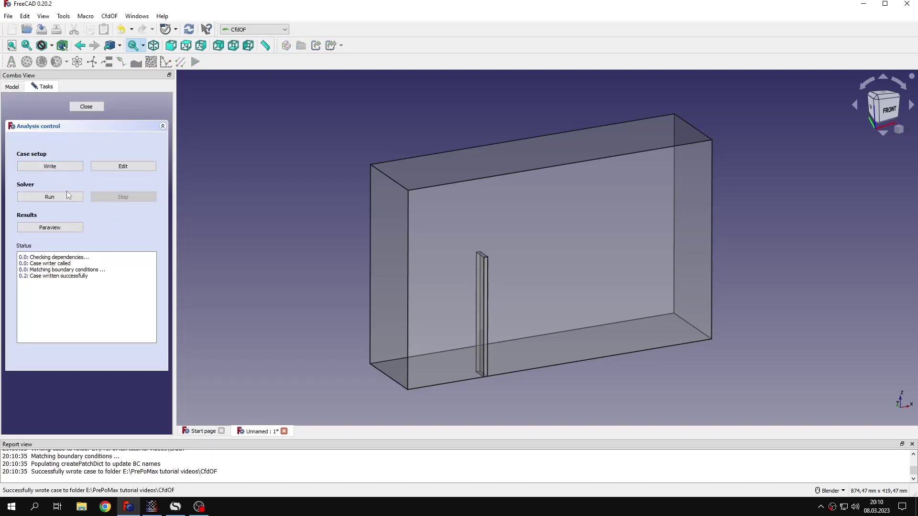
click(123, 166)
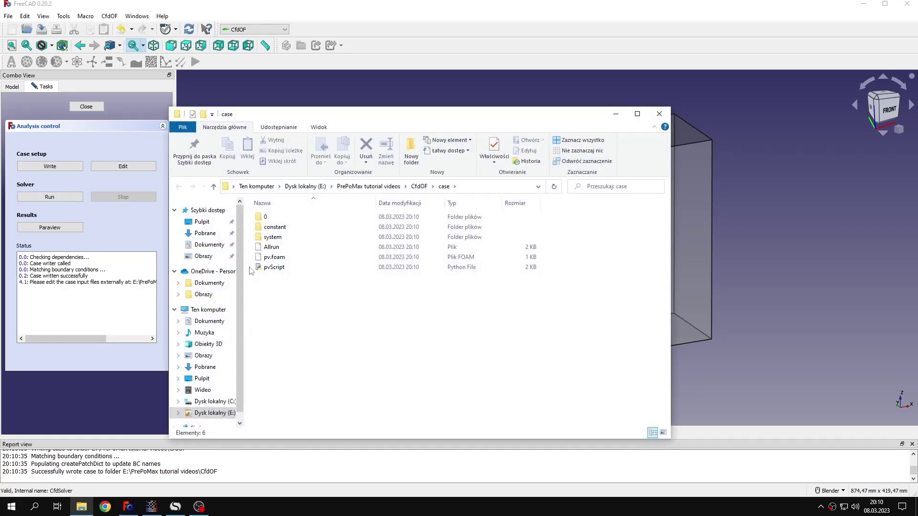
Step: Open the case folder's Allrun script with Notepad++
drag(363, 114, 289, 83)
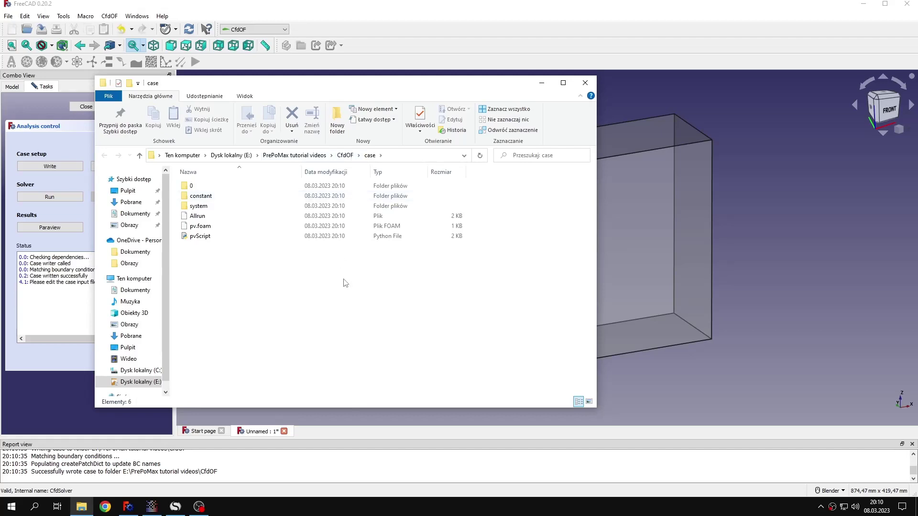
click(282, 218)
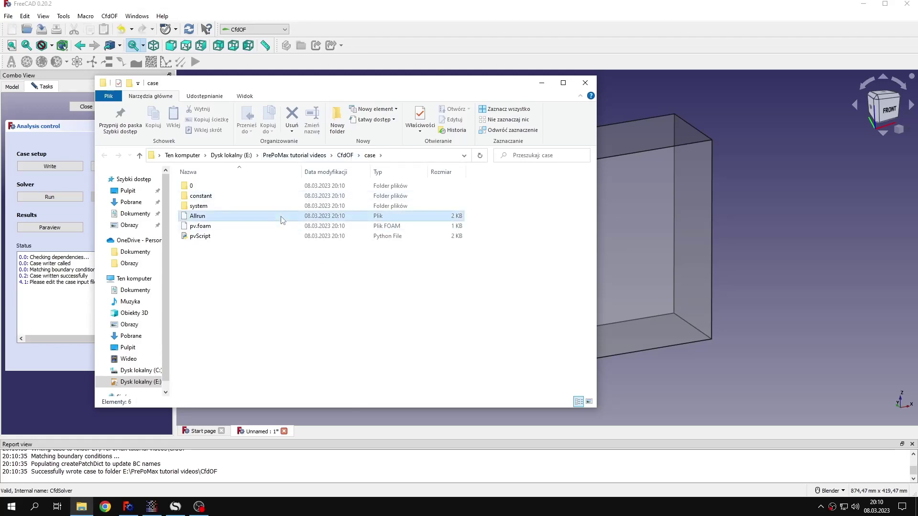
right_click(281, 219)
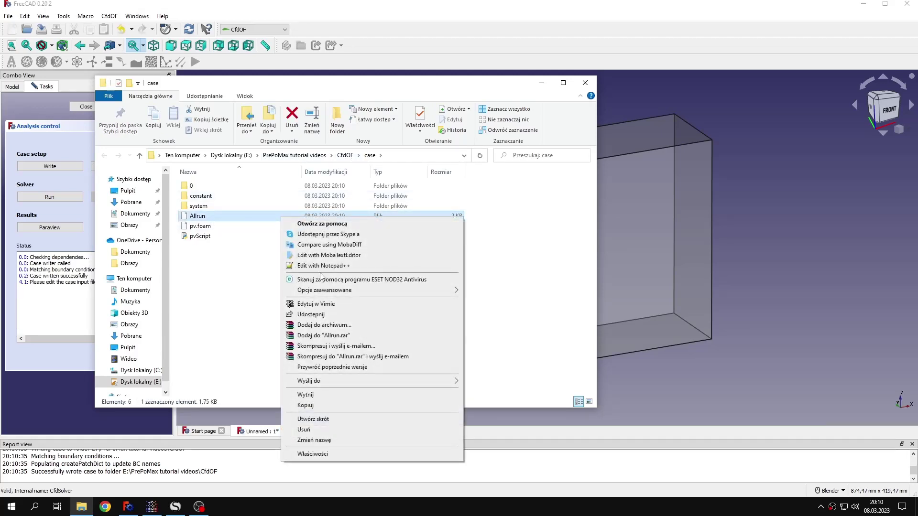
click(323, 266)
scroll(348, 270, down, 1)
Step: Append a 'reconstructPar' line at the end of Allrun, save it and close the file
scroll(347, 270, down, 3)
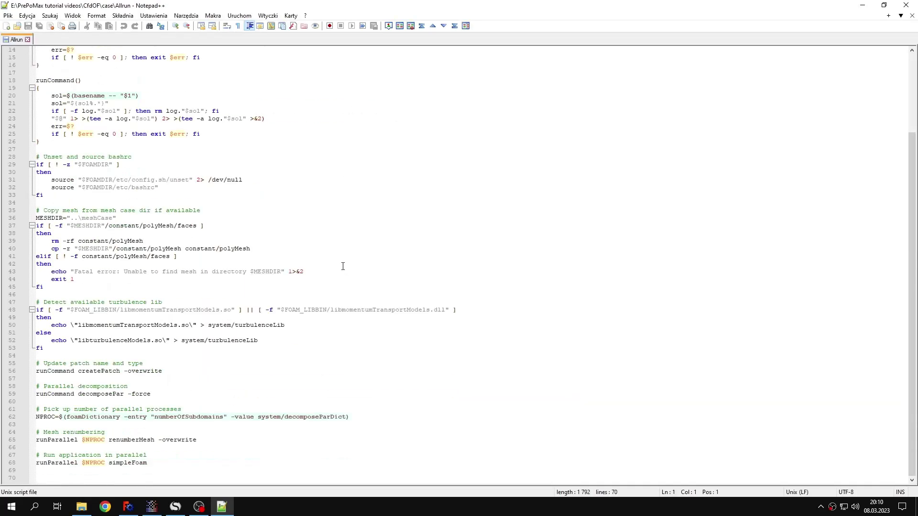
click(62, 477)
text(reconstructPar)
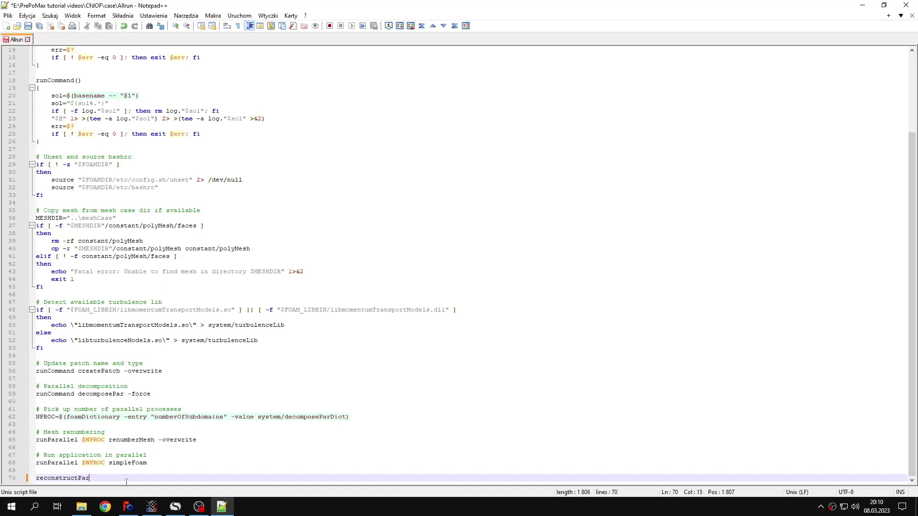
click(28, 26)
click(28, 40)
Step: Close Notepad++ and shift the case folder window to uncover the analysis panel
click(906, 5)
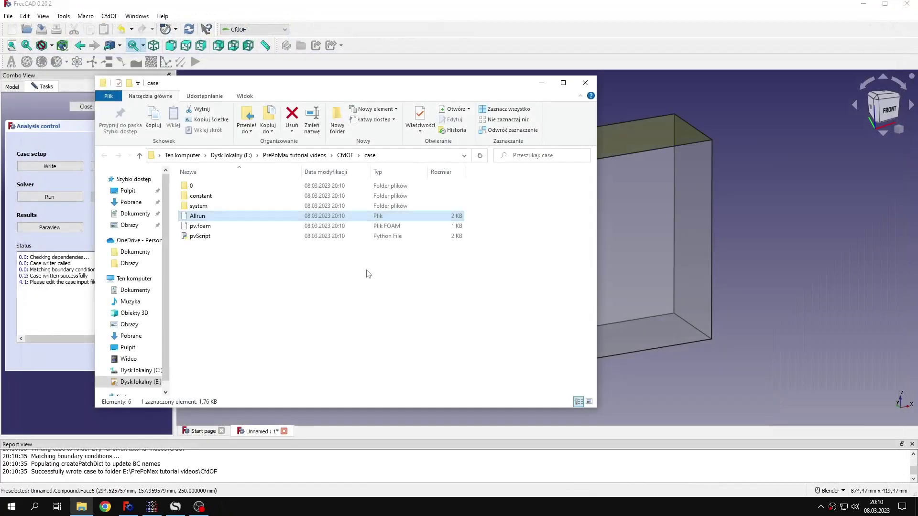
click(368, 274)
drag(374, 84, 481, 84)
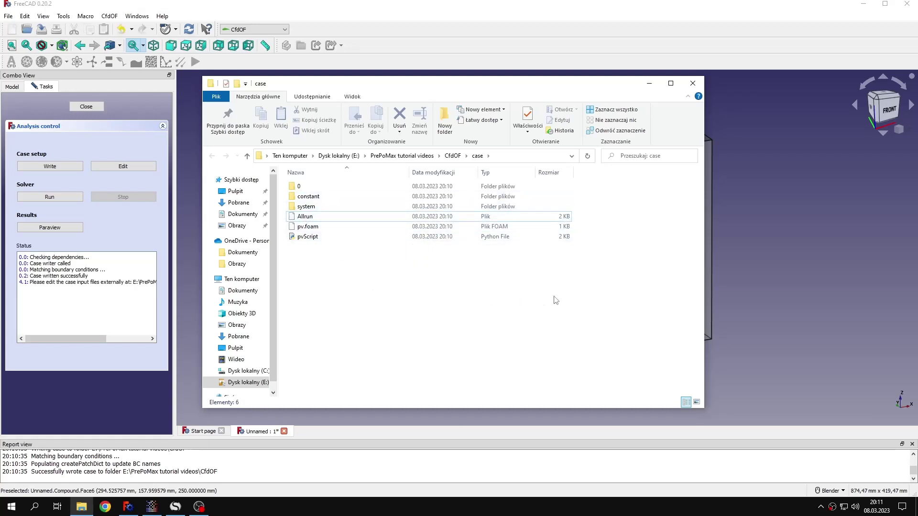
Step: Run the CFD solver with re-meshing confirmed, then load the 2000-iteration results in ParaView
click(650, 83)
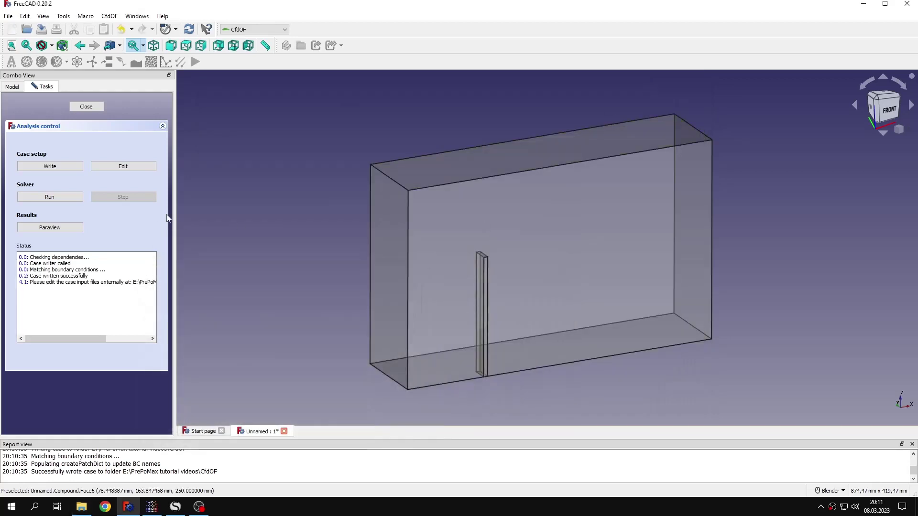
click(51, 198)
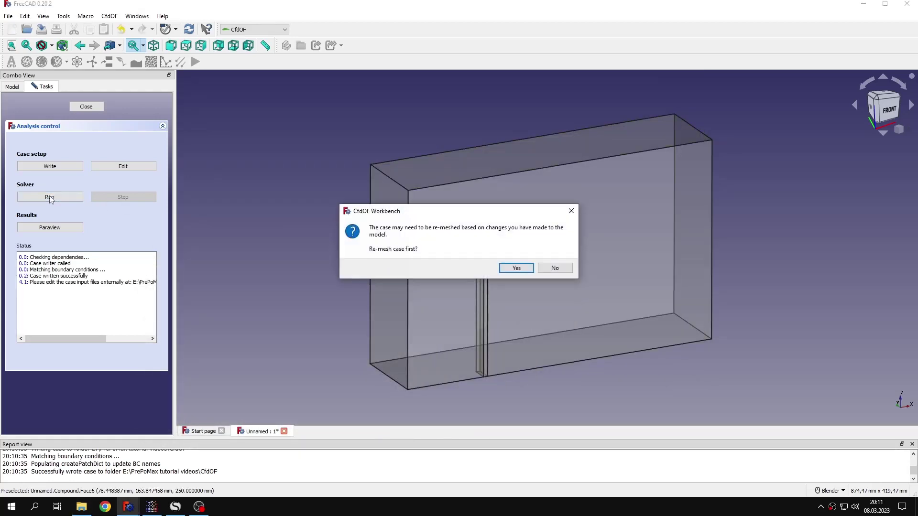
drag(478, 217, 363, 201)
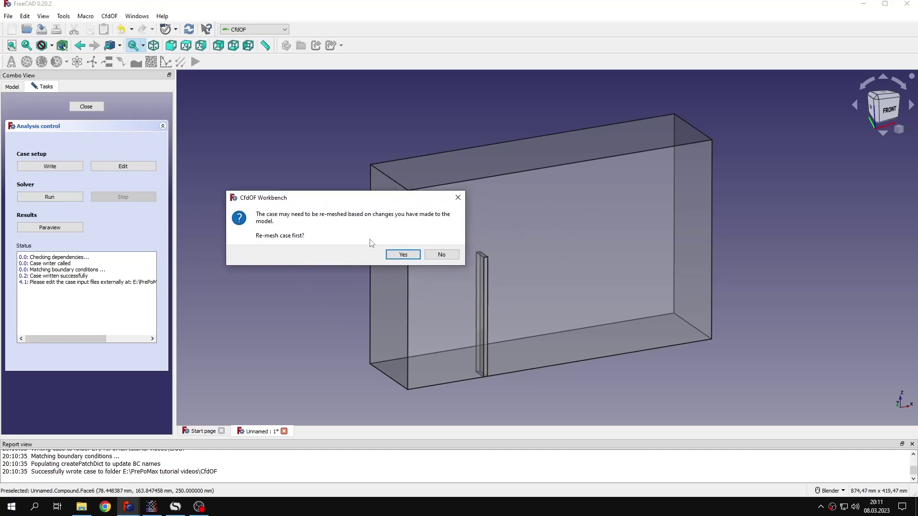
click(401, 253)
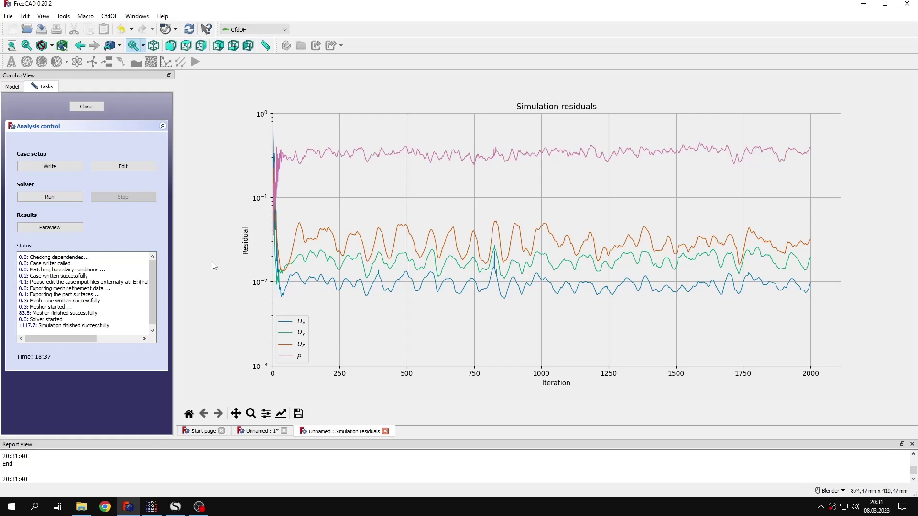
click(51, 228)
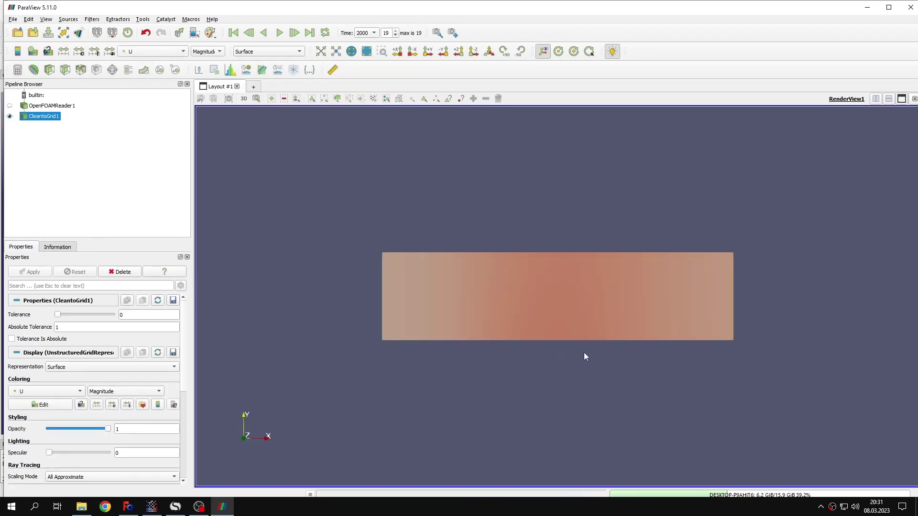
Step: Colour the flow domain by pressure p and view it from an oblique angle
drag(584, 351, 614, 263)
click(153, 51)
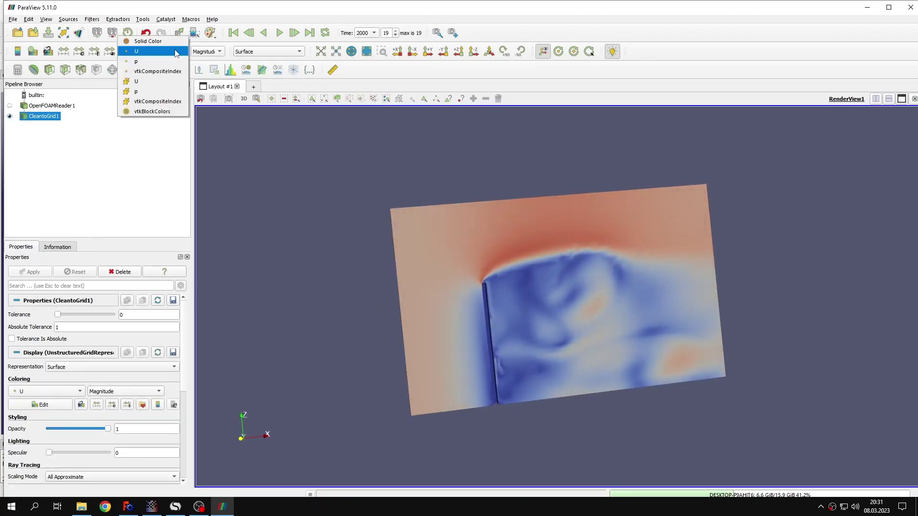
click(143, 62)
drag(422, 290, 520, 343)
Step: Inspect the mesh with Surface With Edges, then return to plain Surface display
click(268, 51)
click(276, 75)
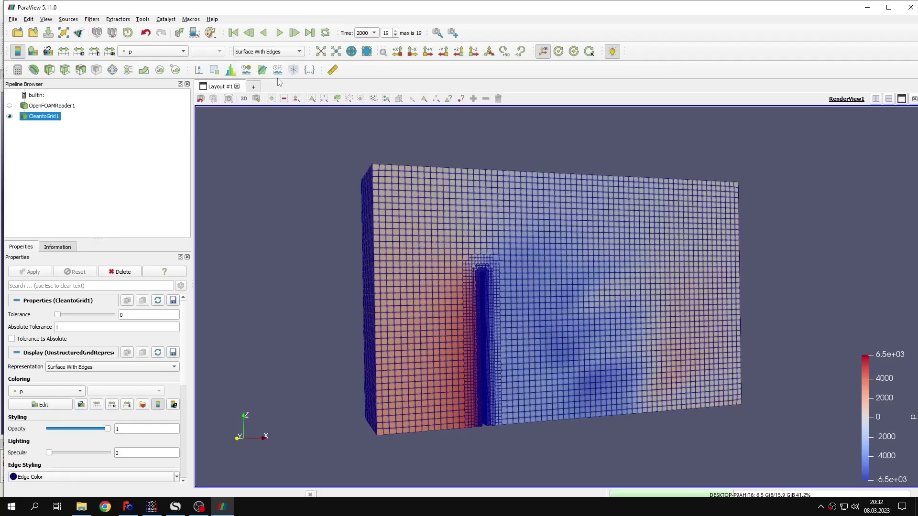
drag(577, 337, 553, 287)
scroll(389, 279, up, 5)
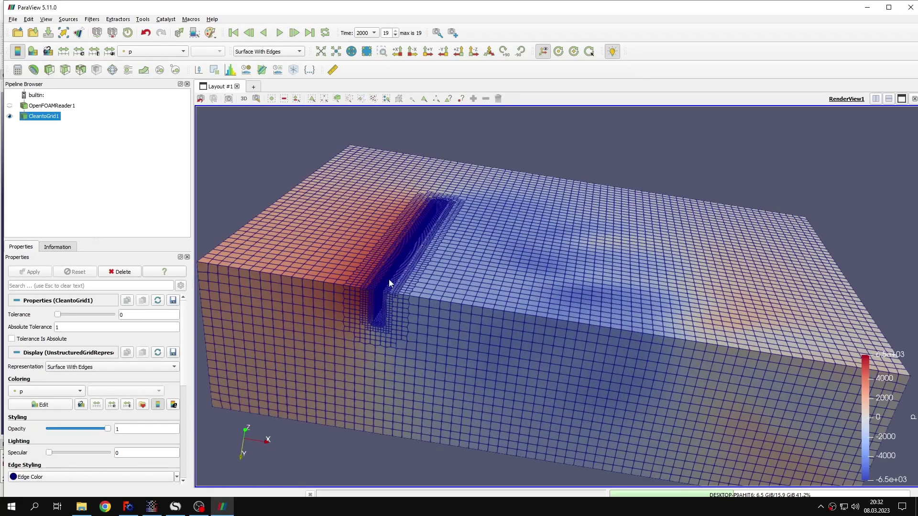
drag(371, 286, 581, 230)
scroll(535, 312, down, 4)
click(268, 52)
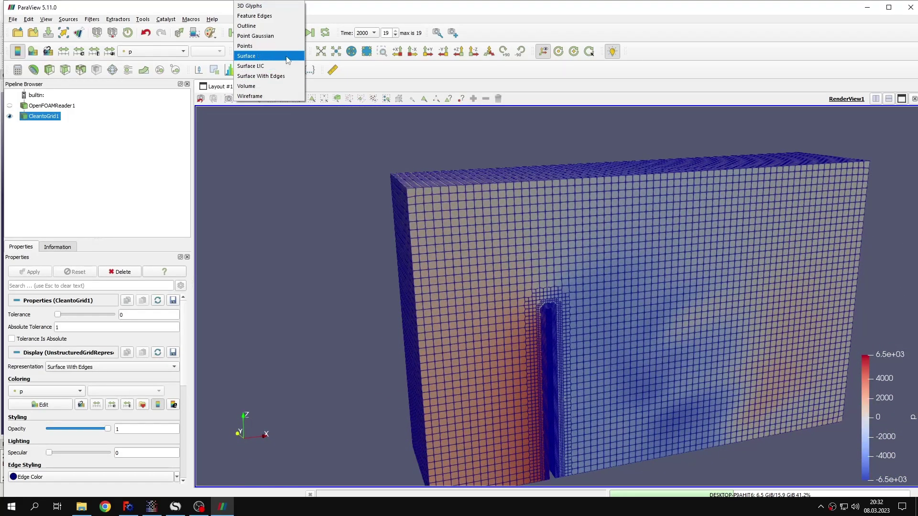
click(276, 56)
drag(526, 268, 734, 192)
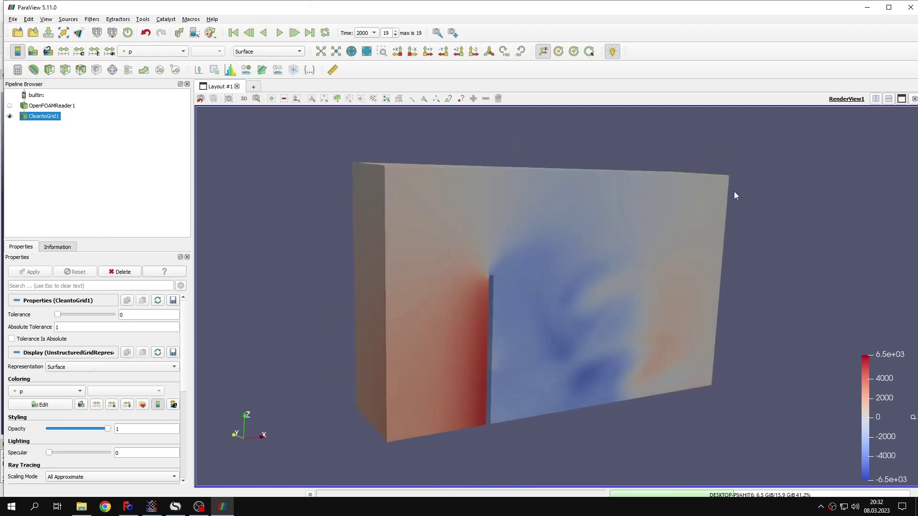
Step: Close ParaView, the residuals plot and the analysis control, then open the case folder
click(910, 7)
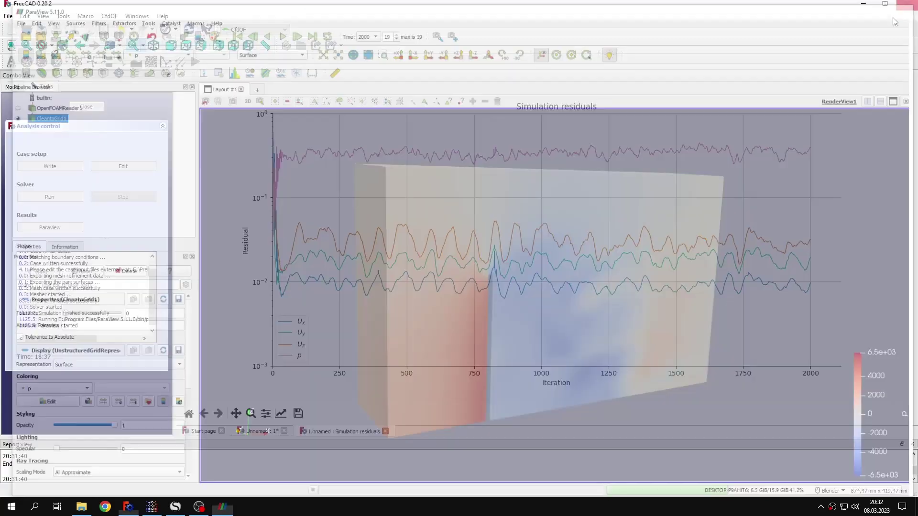
click(385, 432)
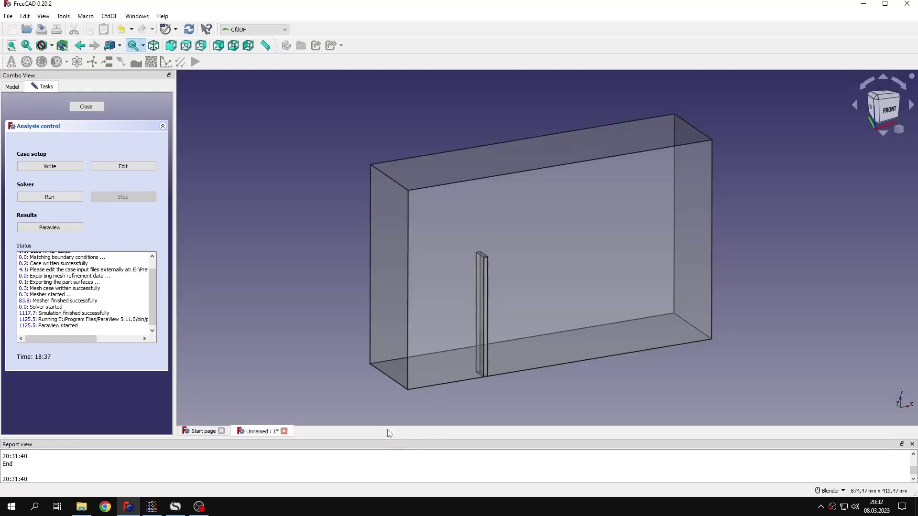
click(98, 106)
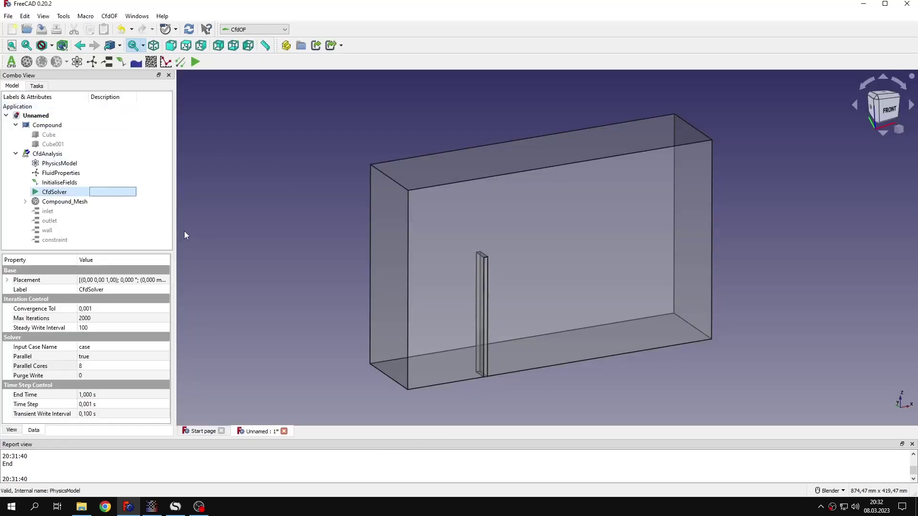
click(82, 507)
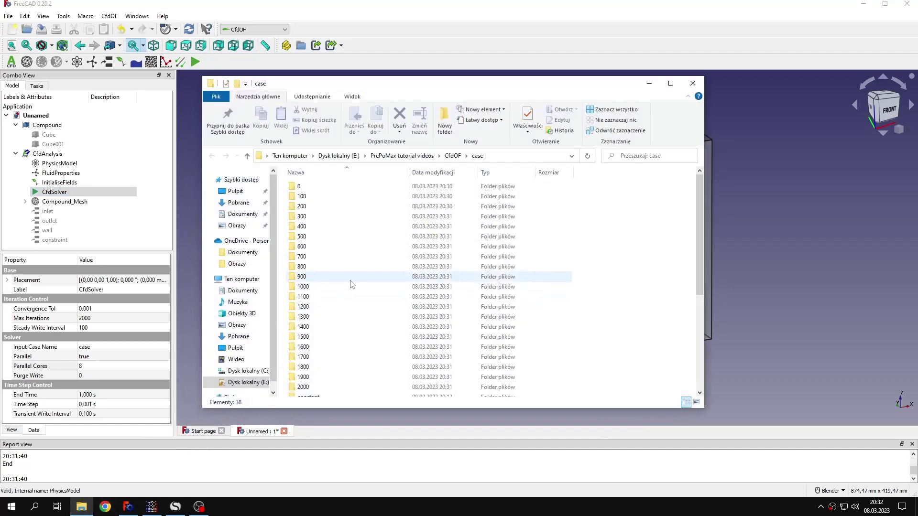
Step: Review the time folders up to 2000 and processor0–processor7 in the case folder, then minimize Explorer
scroll(386, 241, down, 6)
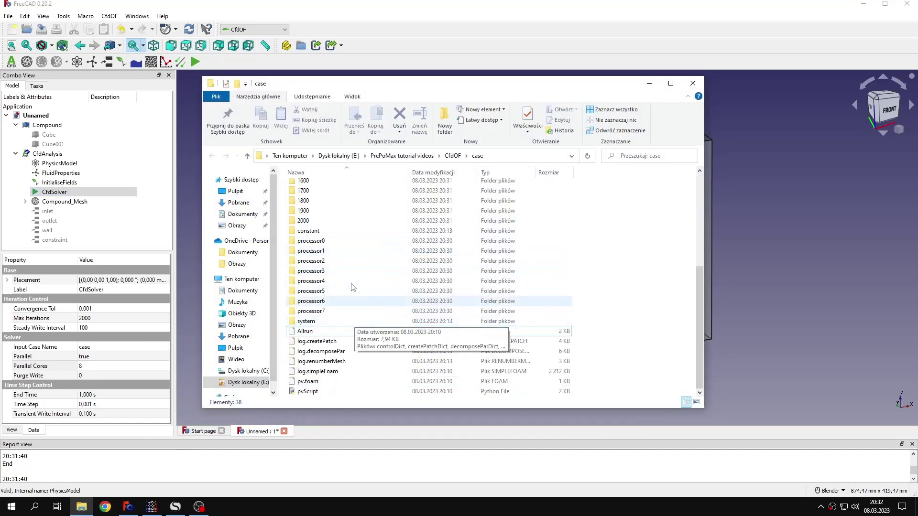
click(358, 242)
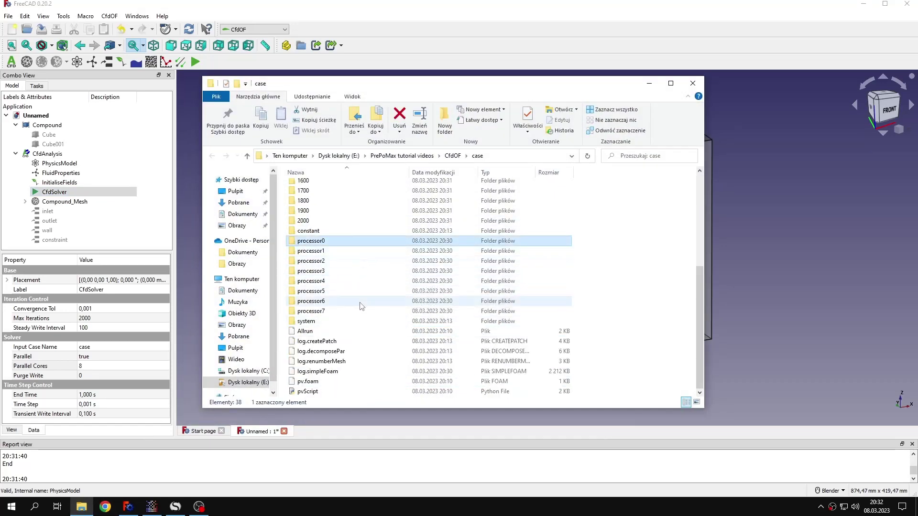
shift+click(358, 311)
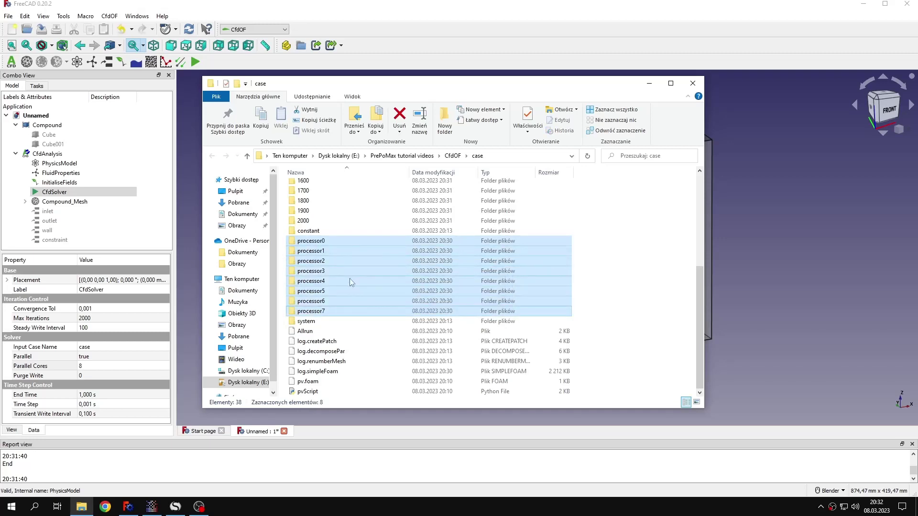
scroll(351, 279, up, 3)
scroll(376, 323, down, 3)
scroll(414, 304, up, 6)
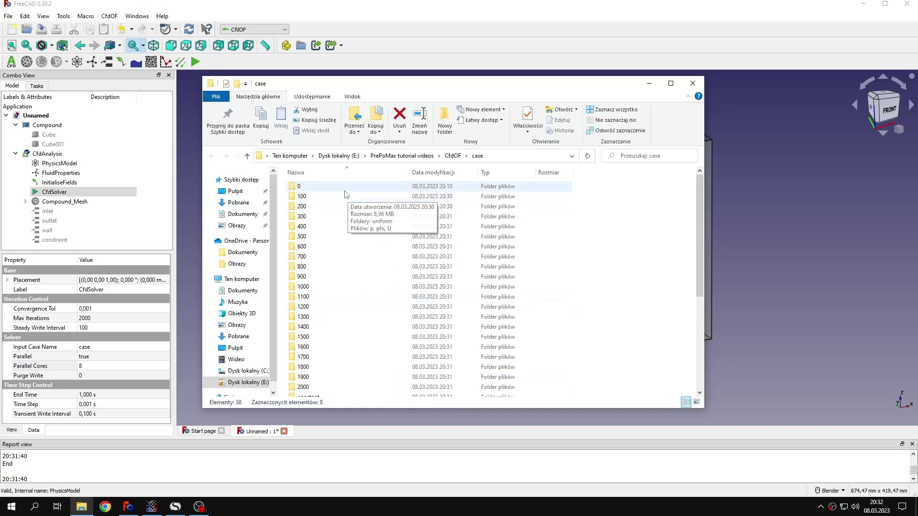
scroll(375, 231, down, 1)
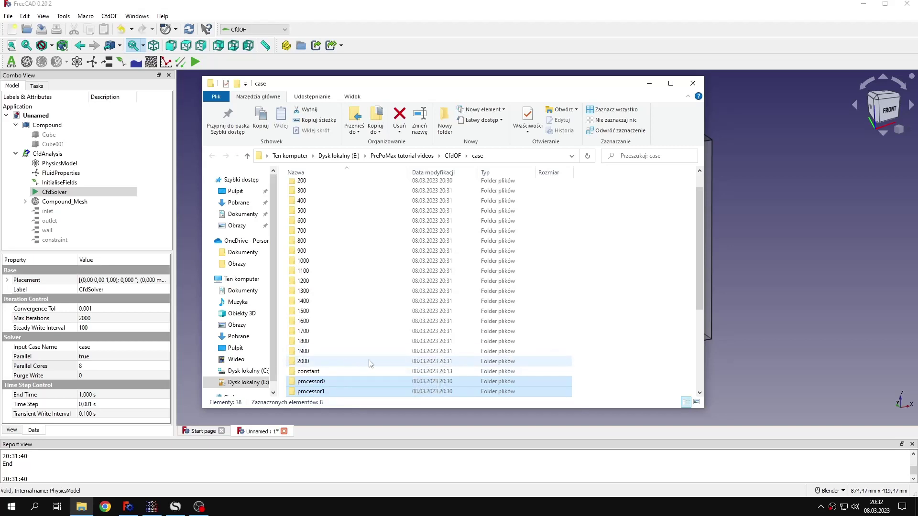
scroll(371, 364, down, 5)
click(638, 300)
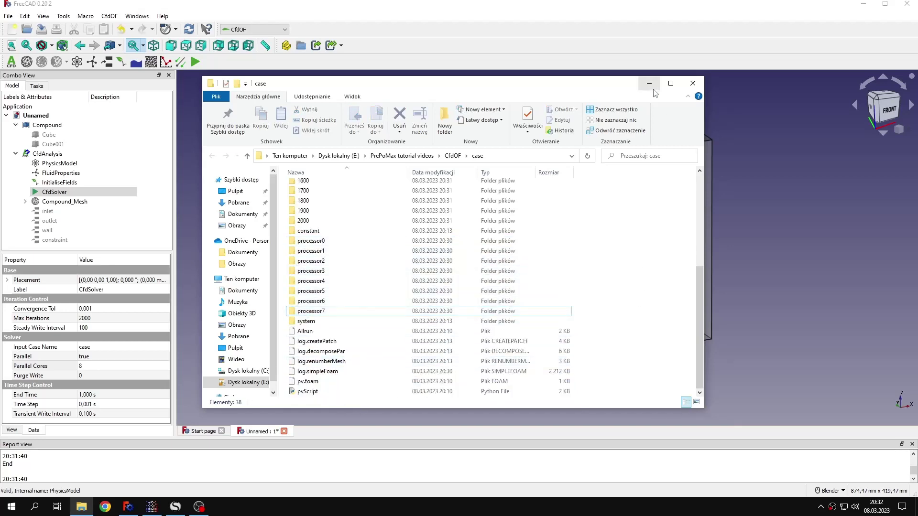
click(650, 83)
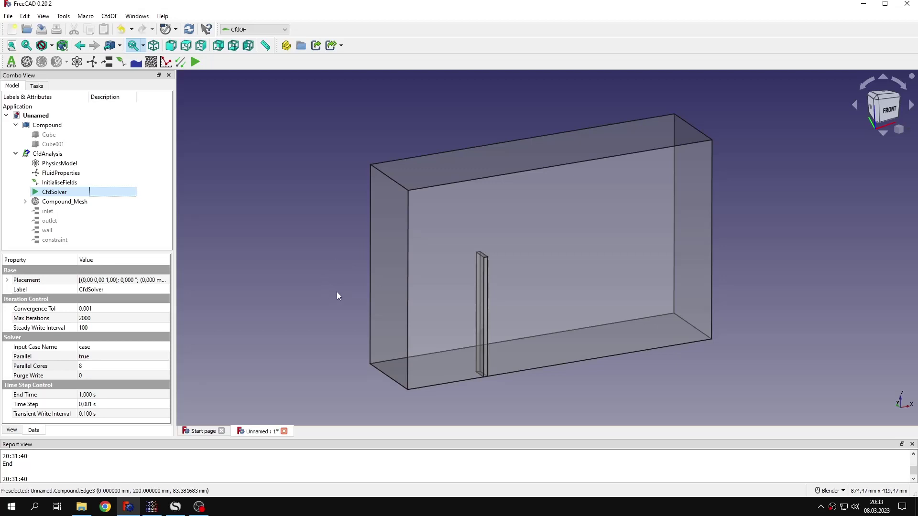
Step: Hide the Compound of domain and plate in the 3D view
click(110, 144)
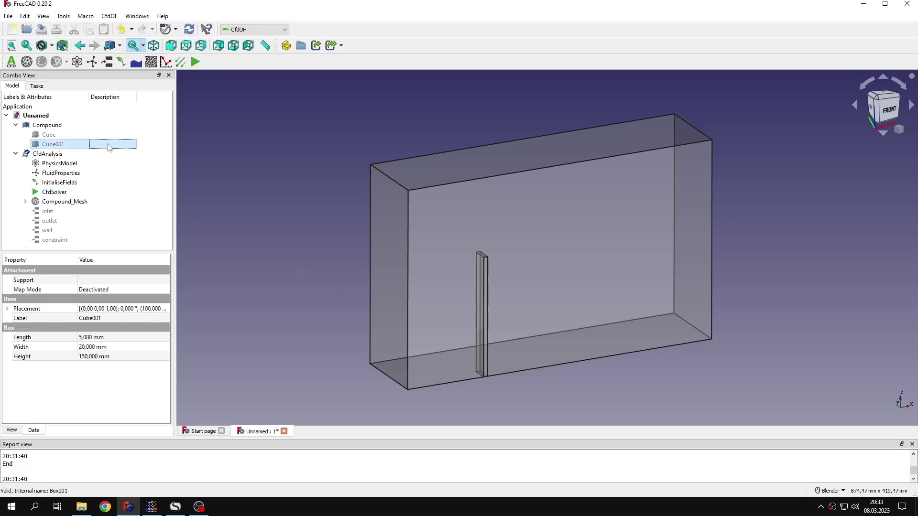
click(100, 125)
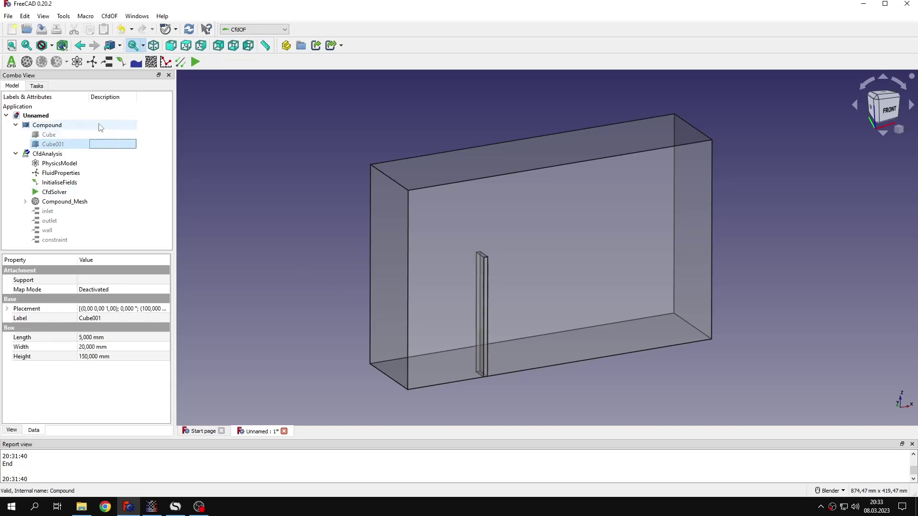
key(space)
Step: Copy-paste Cube001 as Cube002, make it visible, and fit it in view
click(101, 144)
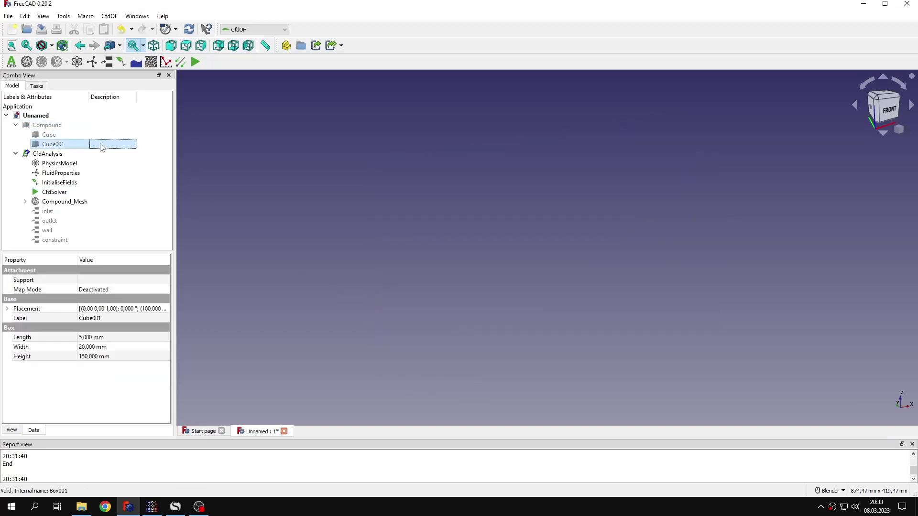
key(ctrl+c)
key(ctrl+v)
scroll(109, 211, down, 1)
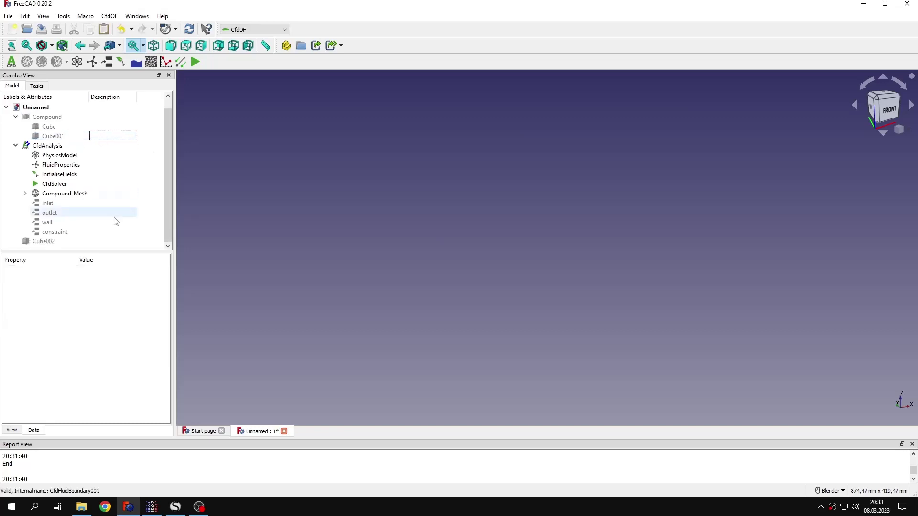
click(96, 245)
key(space)
click(334, 215)
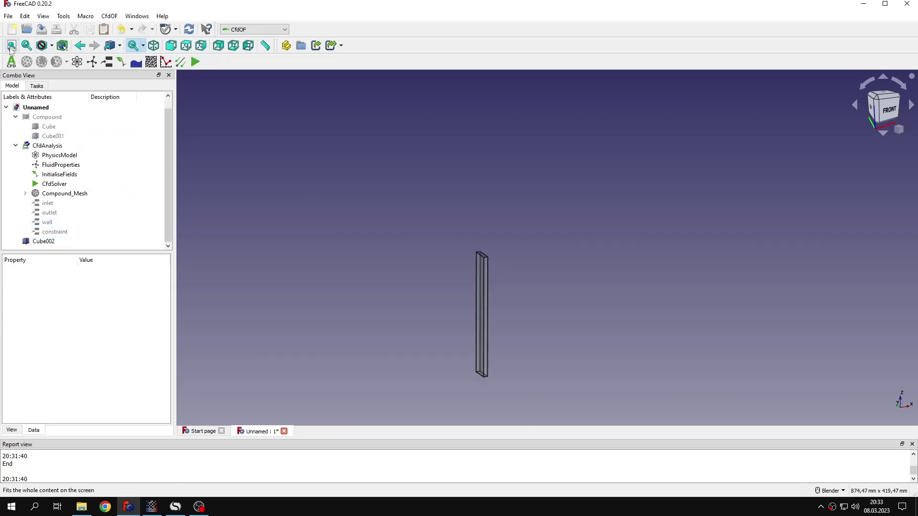
click(11, 45)
click(254, 29)
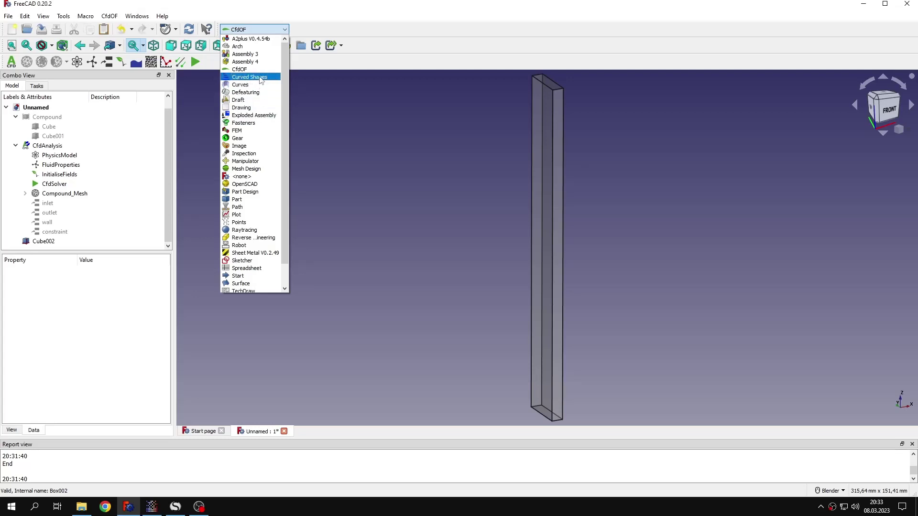
Step: Activate the Draft workbench and start the Draft Scale tool on Cube002
click(258, 100)
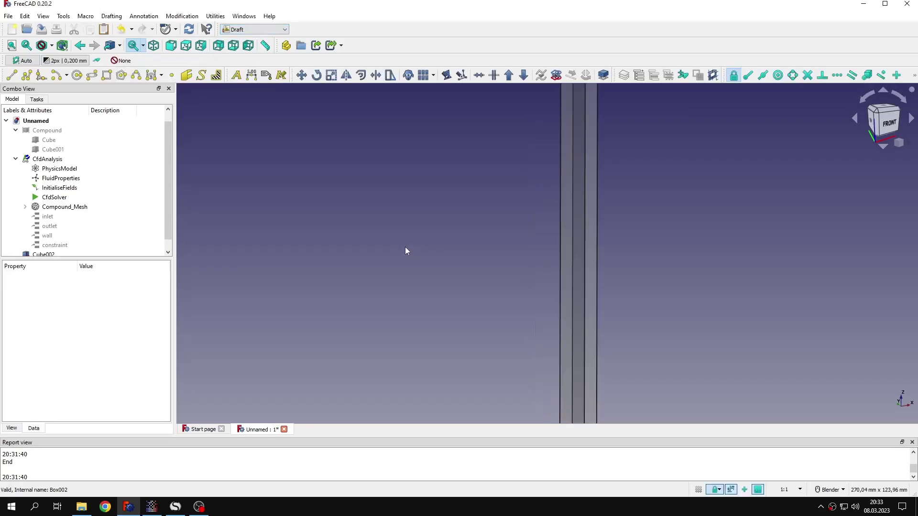
scroll(406, 247, down, 3)
middle_drag(406, 245, 478, 209)
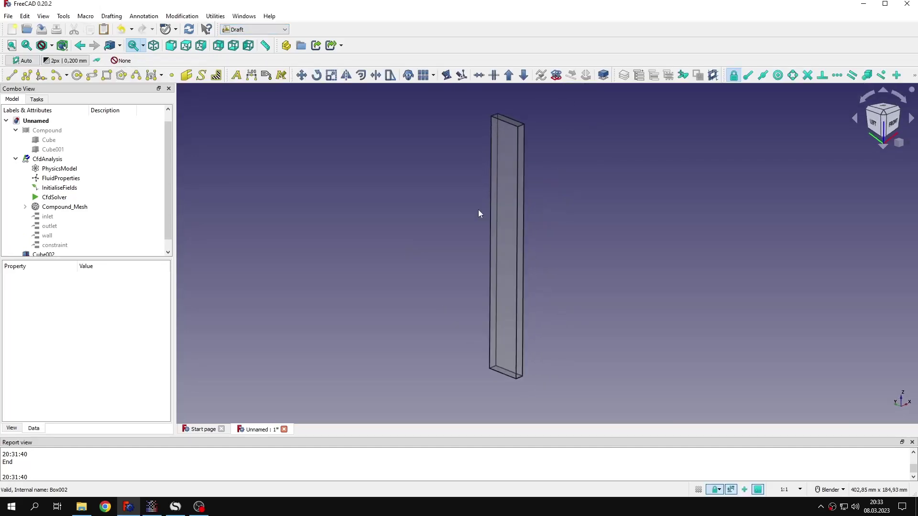
scroll(62, 239, down, 1)
click(46, 245)
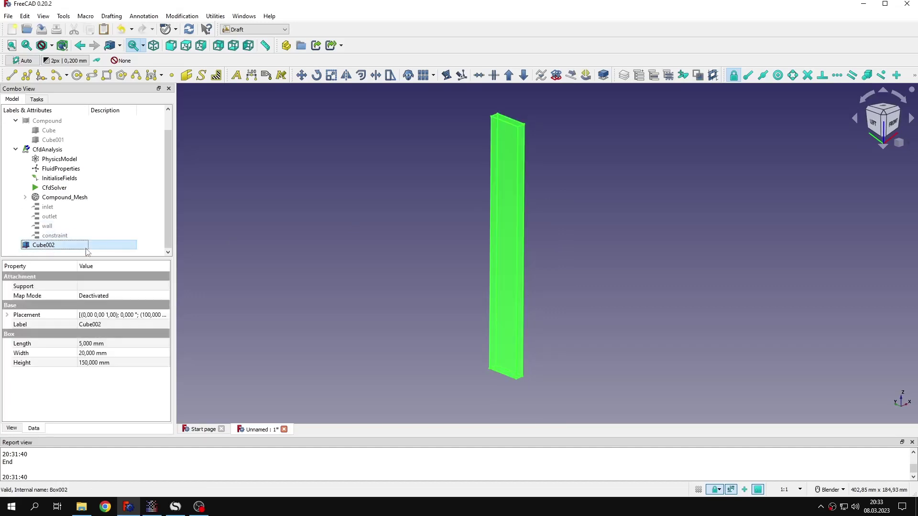
click(332, 75)
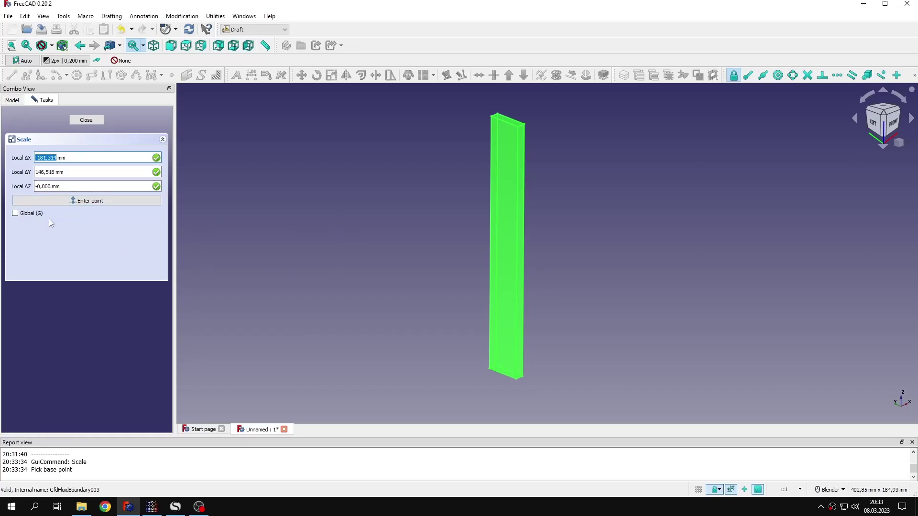
Step: Scale Cube002 as a clone by uniform factor 0.001 about global base point 0,0,0
click(35, 215)
text(0)
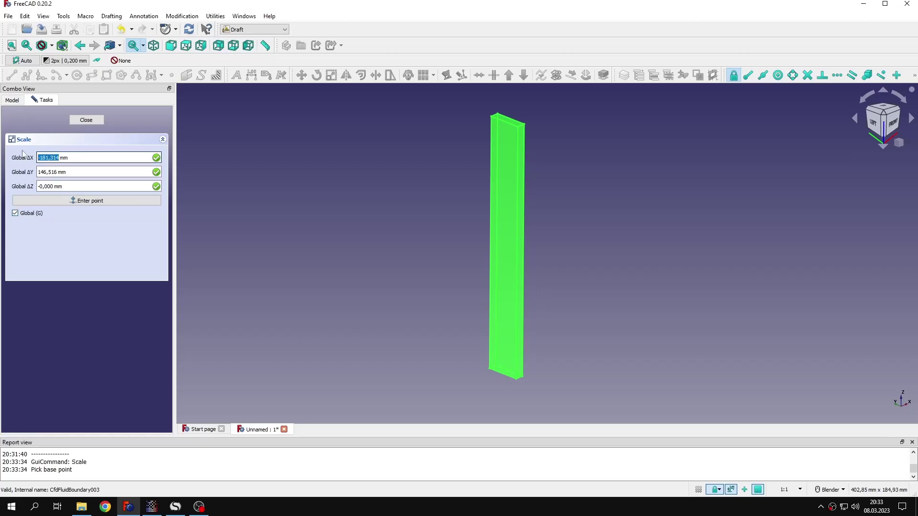
key(Return)
text(0)
key(Return)
text(0)
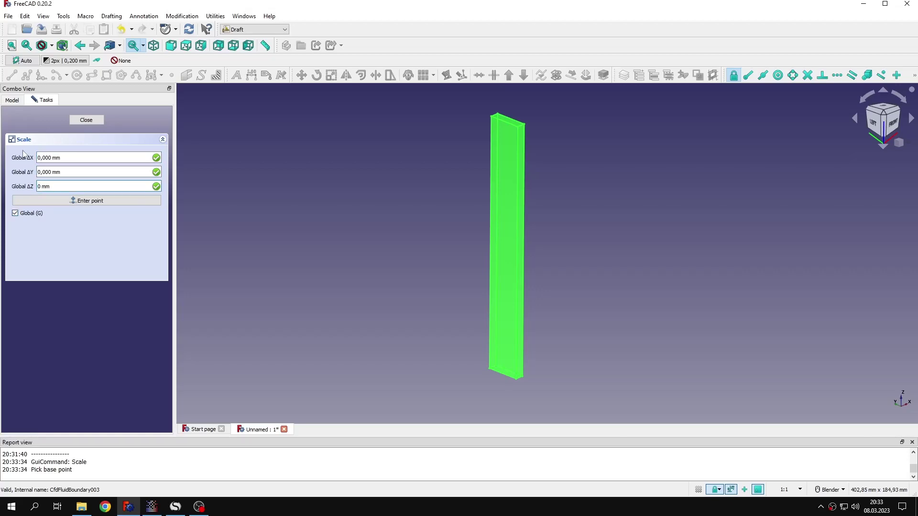
key(Return)
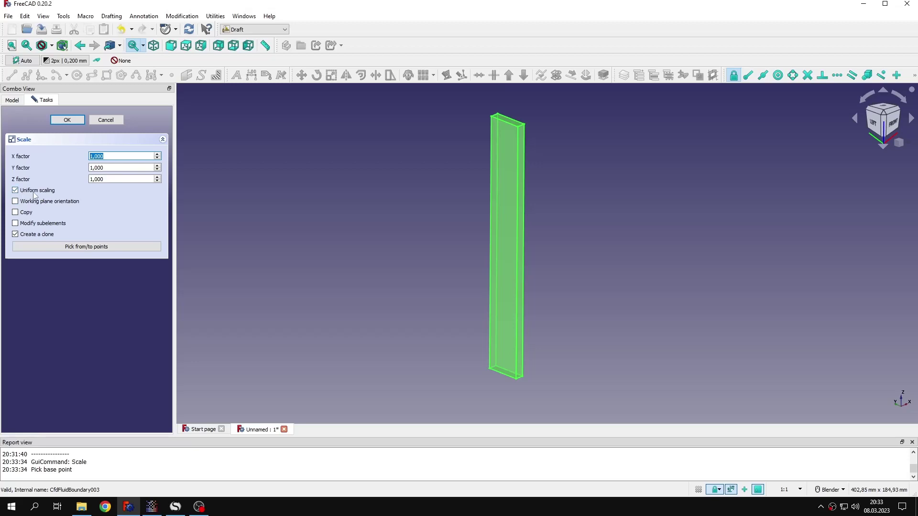
text(0)
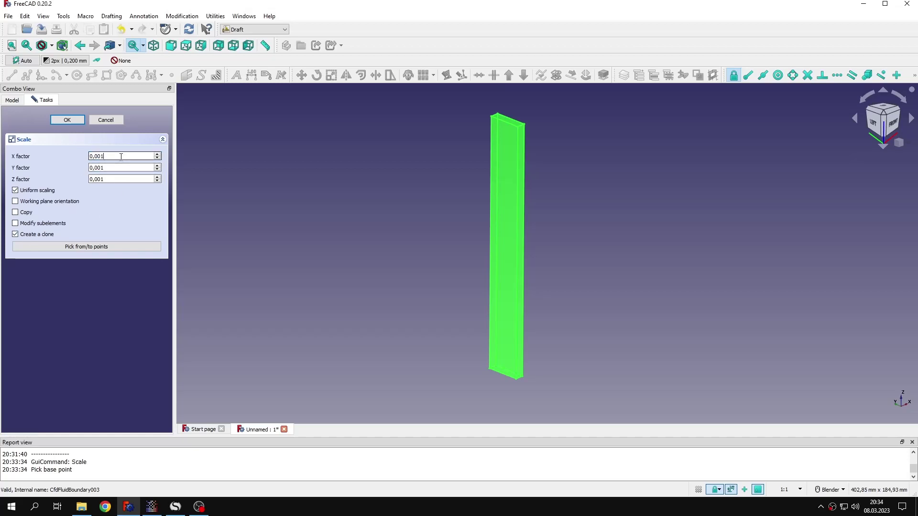
key(Return)
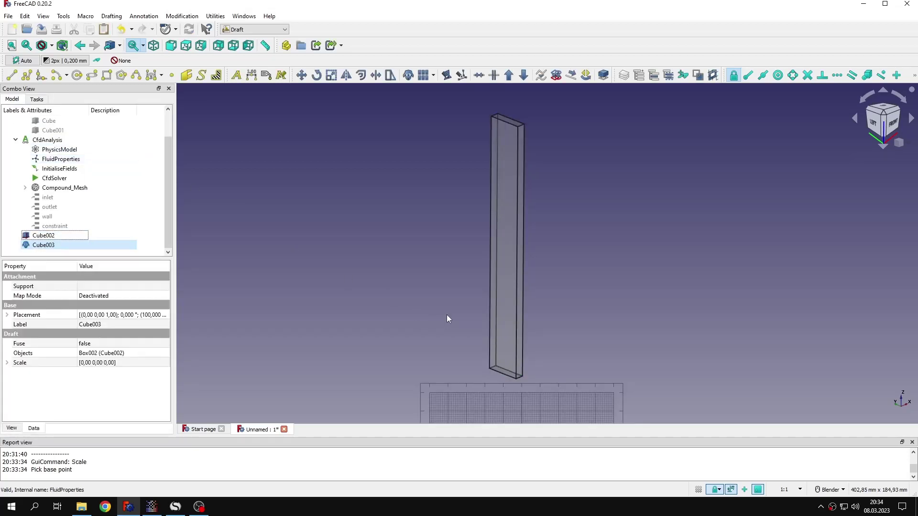
Step: Turn off the grid, hide the original box Cube002, and fit the view
scroll(447, 319, down, 7)
scroll(468, 358, up, 5)
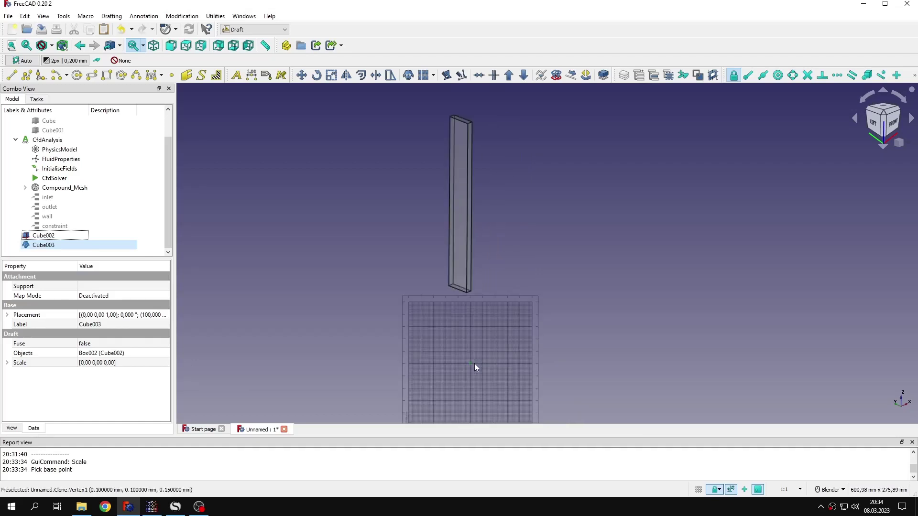
scroll(475, 367, up, 1)
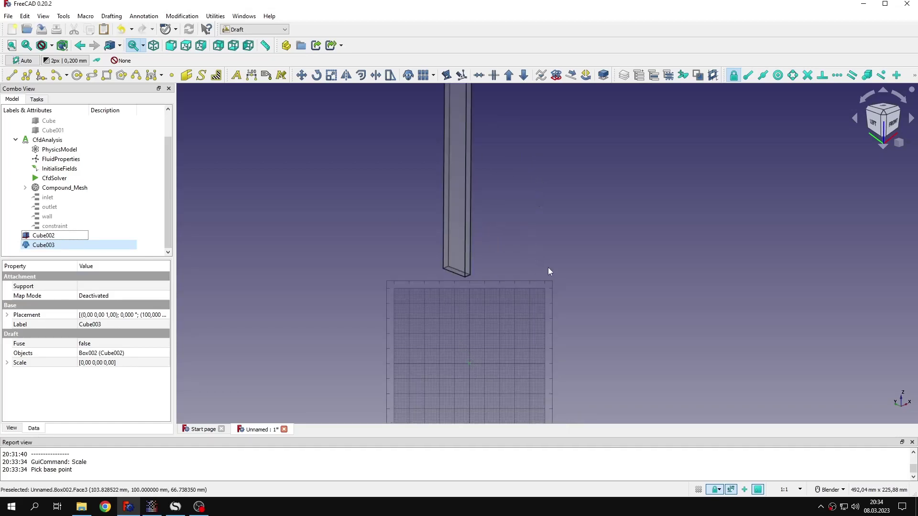
click(914, 76)
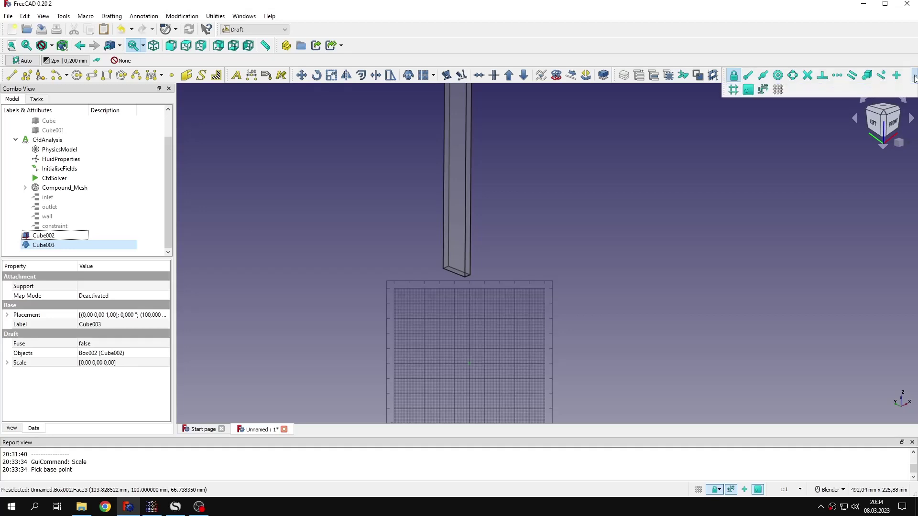
click(734, 89)
click(601, 231)
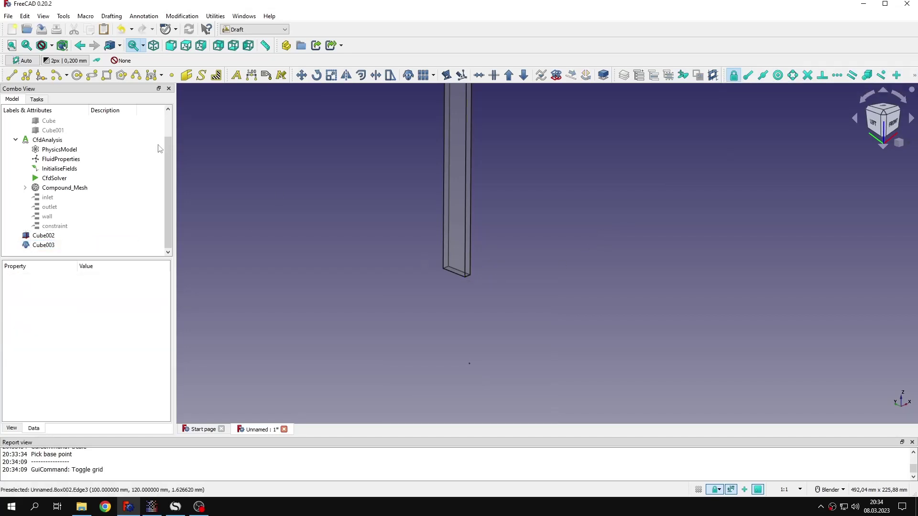
click(444, 269)
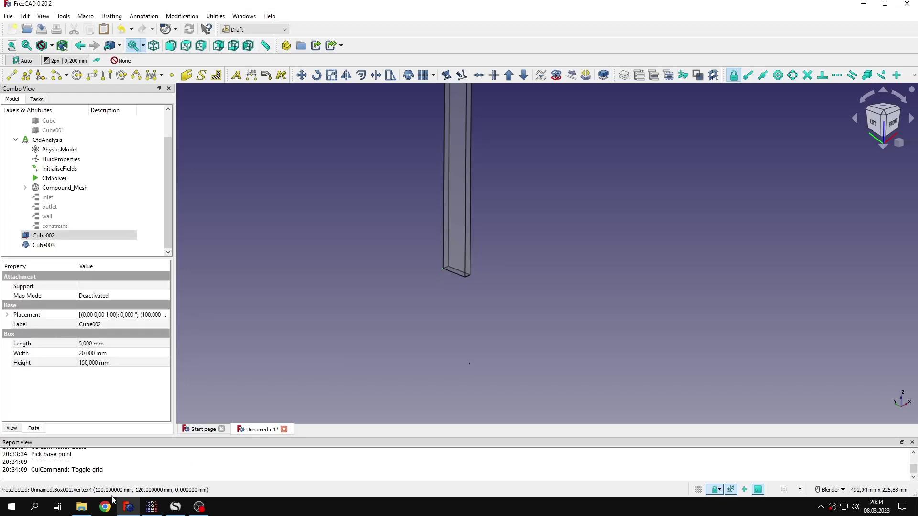
click(326, 353)
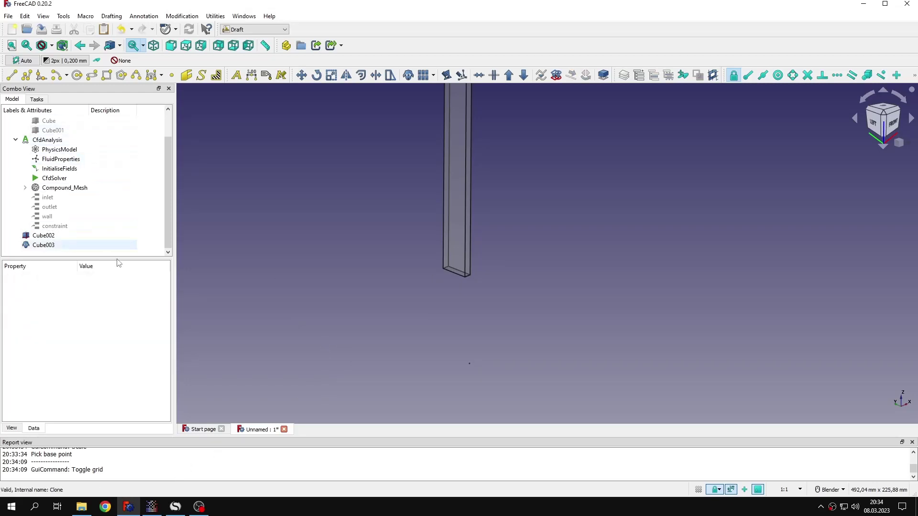
double_click(119, 235)
key(Escape)
key(space)
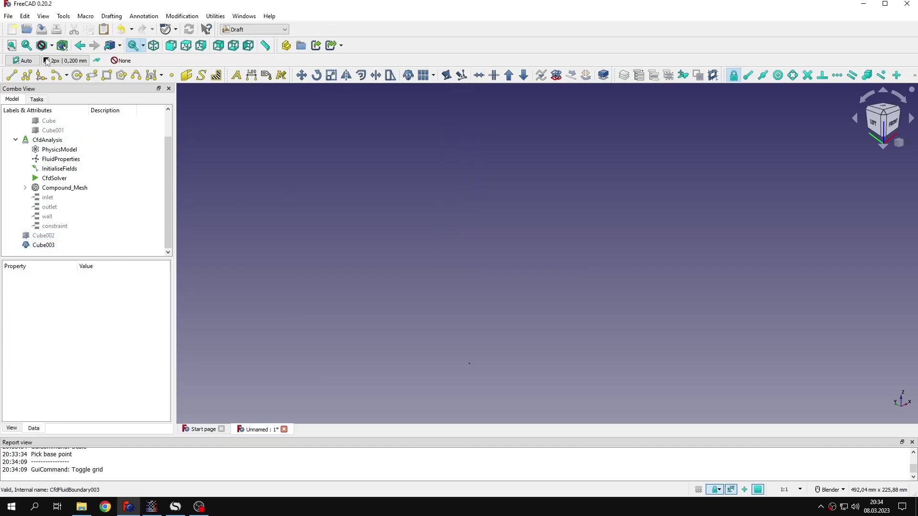
click(12, 46)
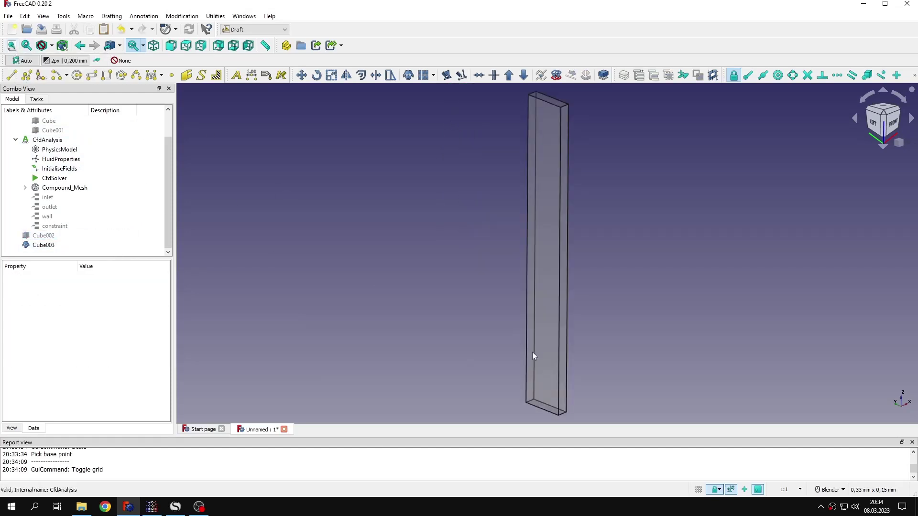
Step: Select the scaled clone Cube003, review the file export options, and switch to PrePoMax
click(525, 404)
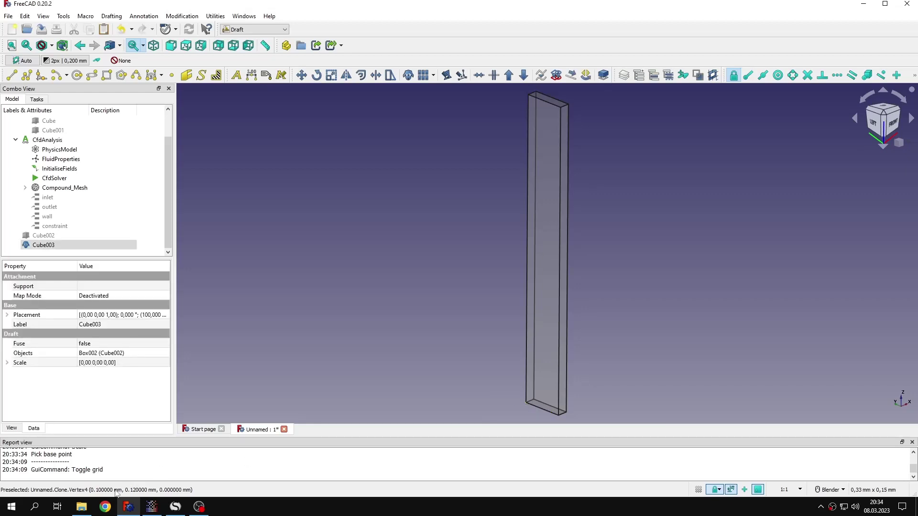
click(422, 326)
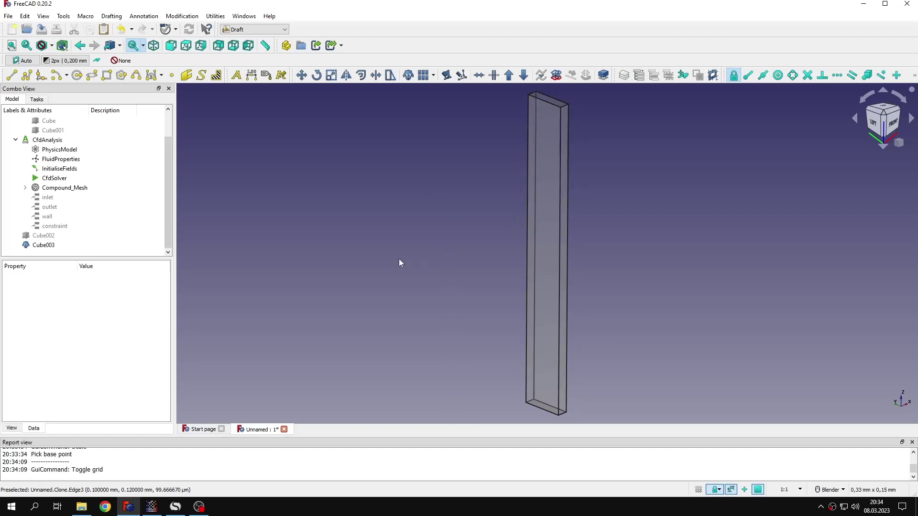
scroll(404, 264, down, 2)
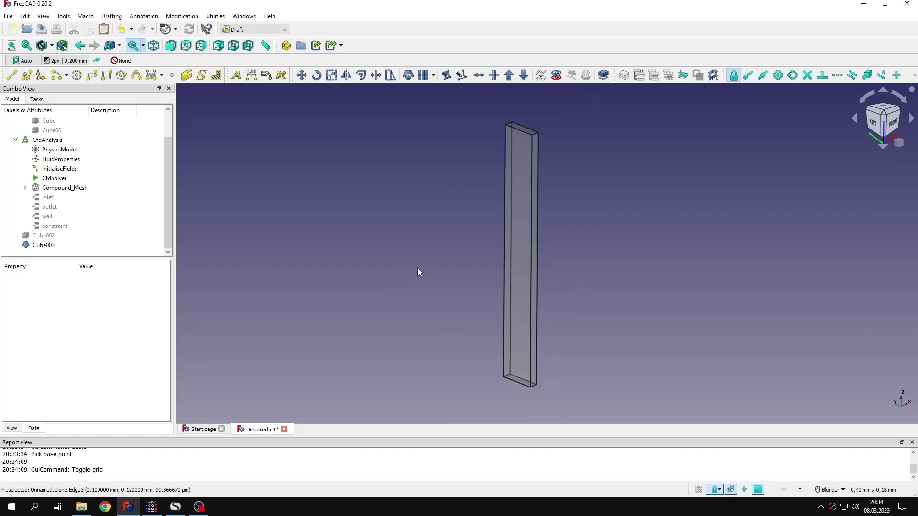
click(102, 246)
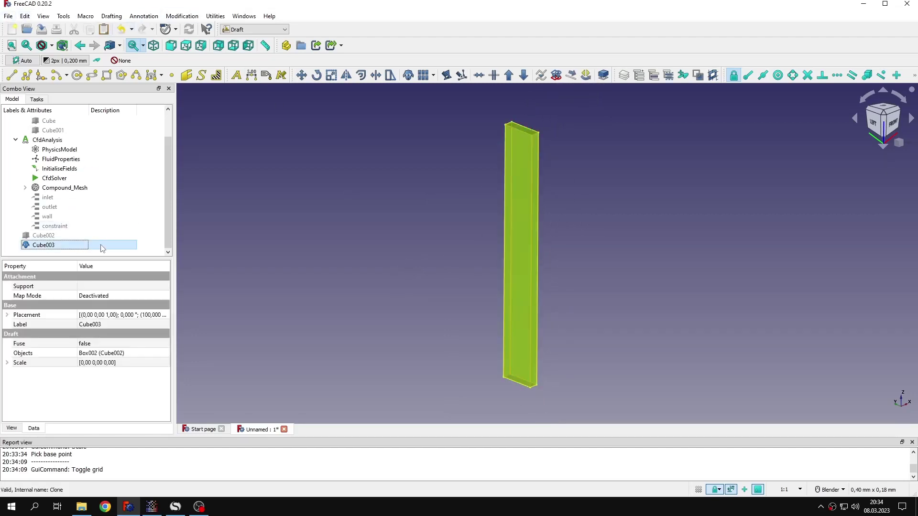
click(8, 16)
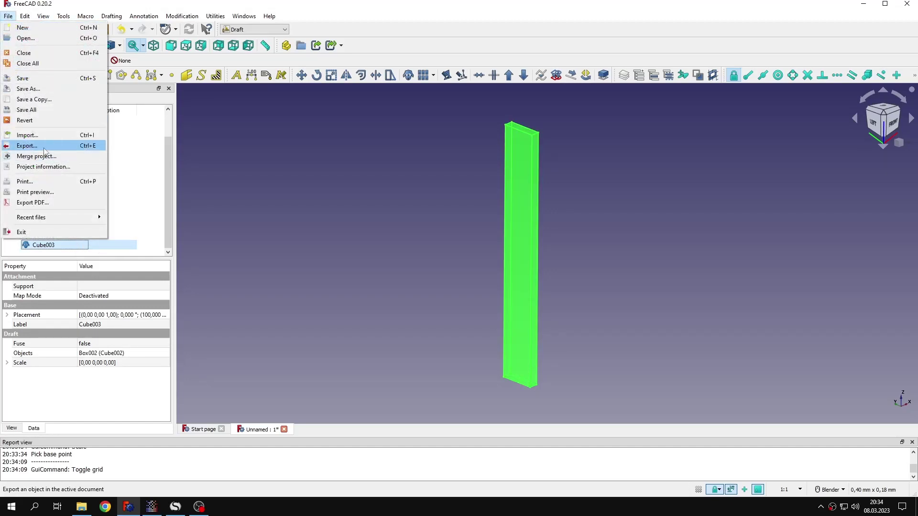
click(346, 245)
click(378, 270)
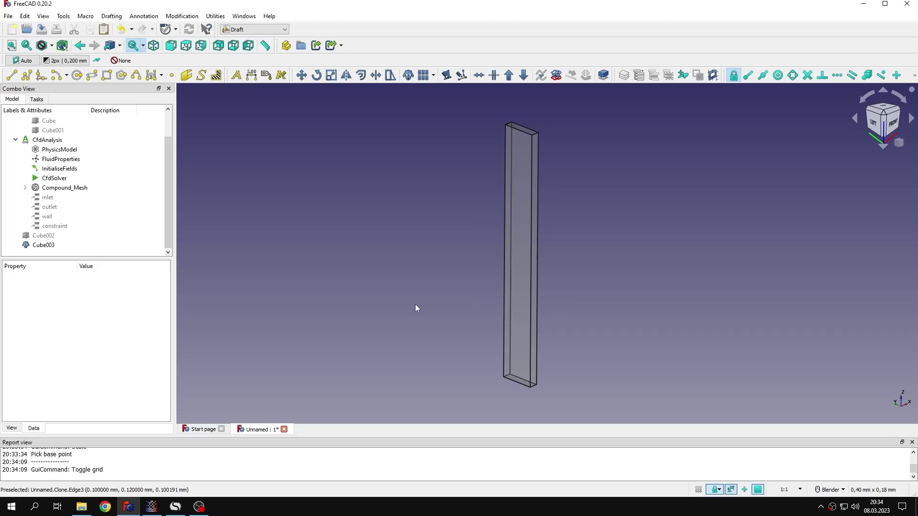
click(151, 506)
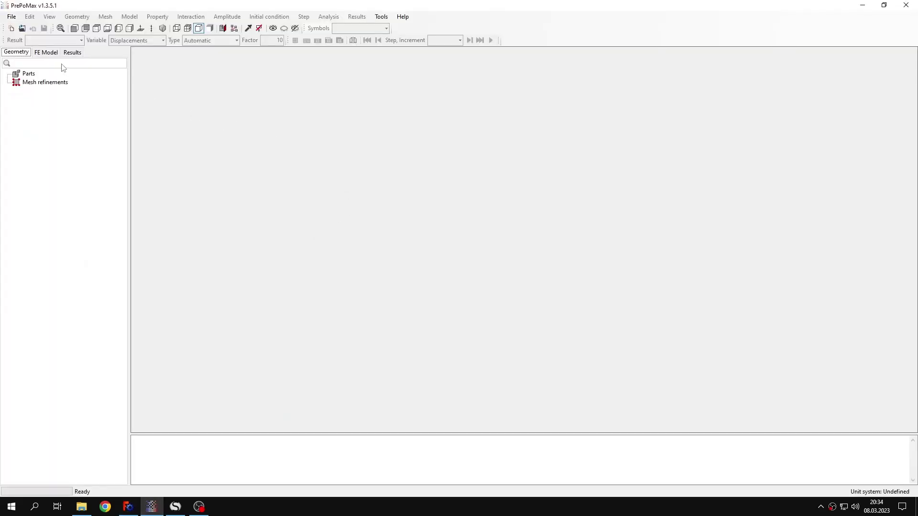
Step: Start a new m, kg, s, °C model and import the 'Tutorial 32 - imported pressure' geometry
click(11, 28)
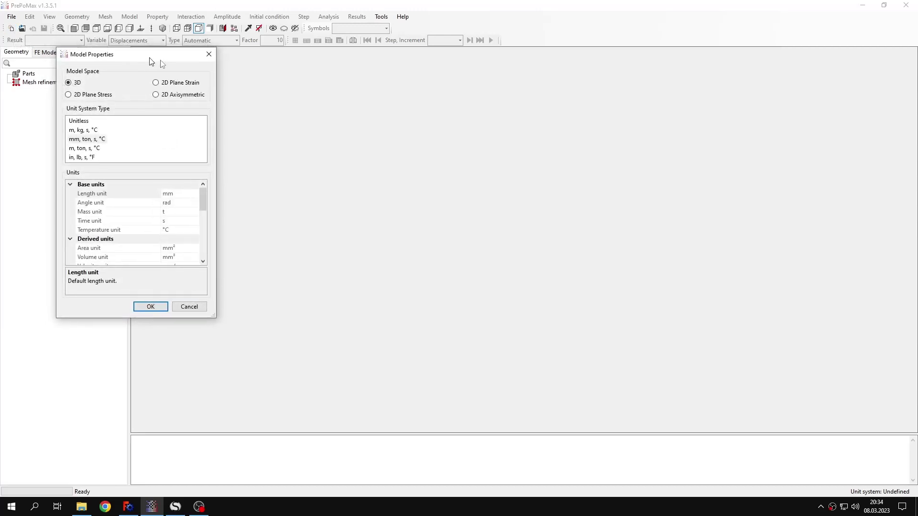
click(240, 155)
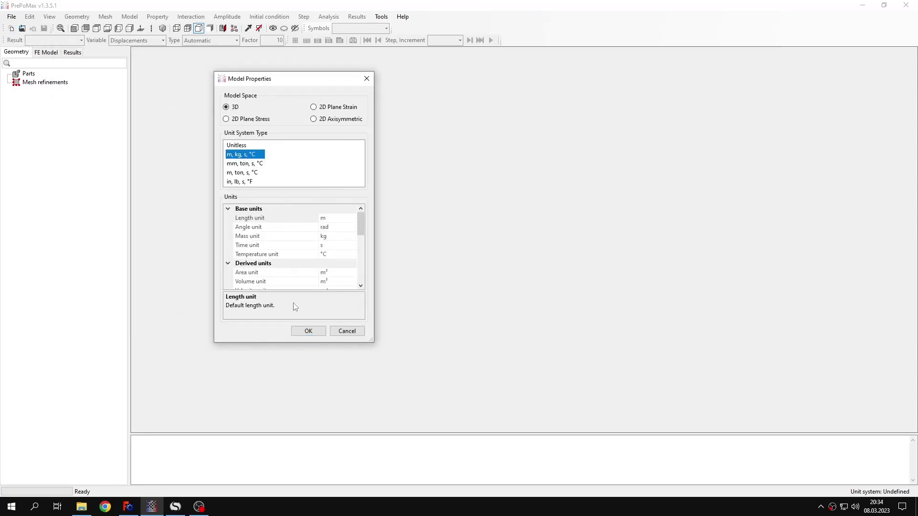
click(309, 332)
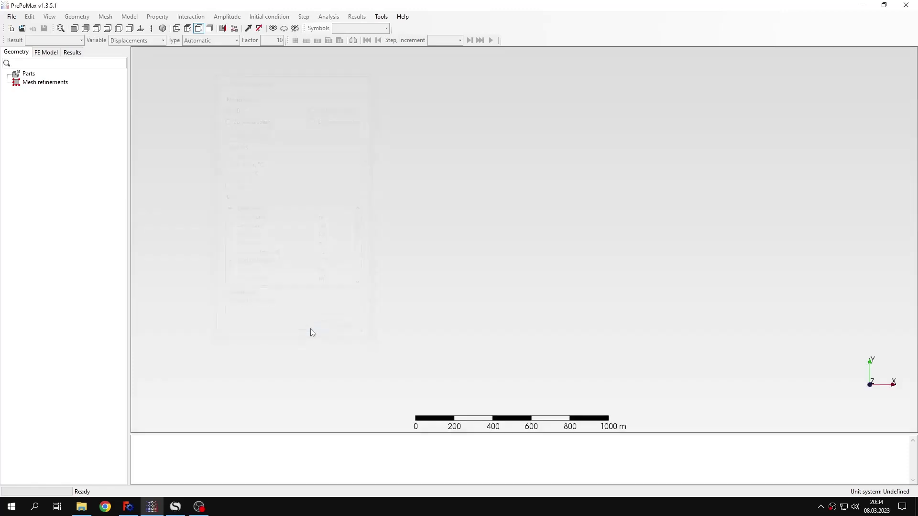
click(32, 28)
scroll(210, 191, down, 10)
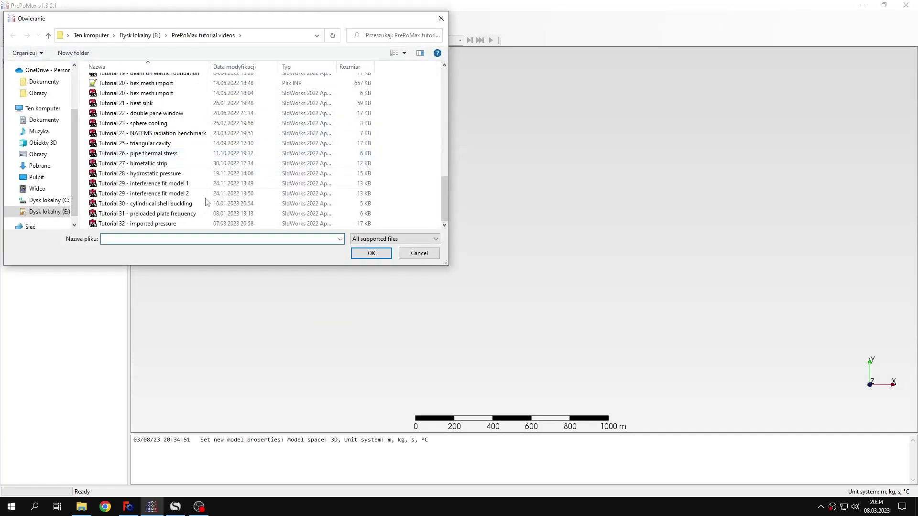
click(172, 224)
click(358, 255)
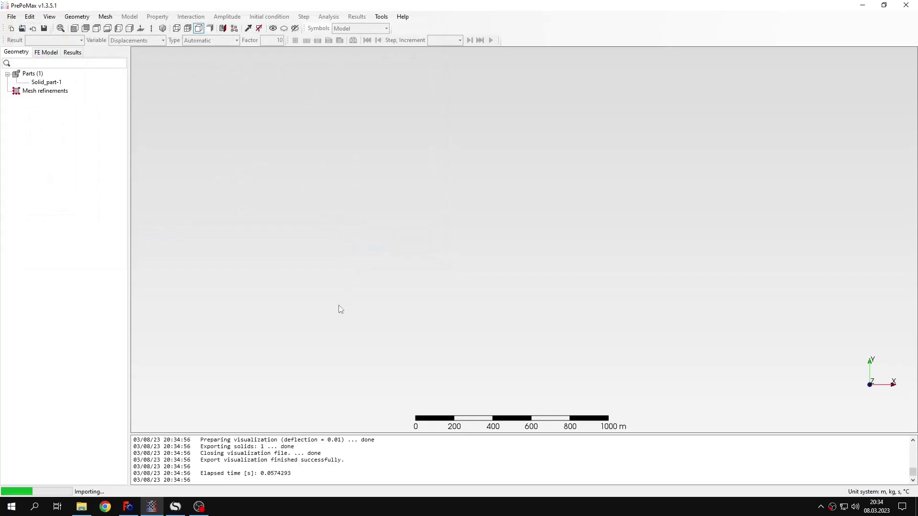
middle_drag(504, 291, 612, 246)
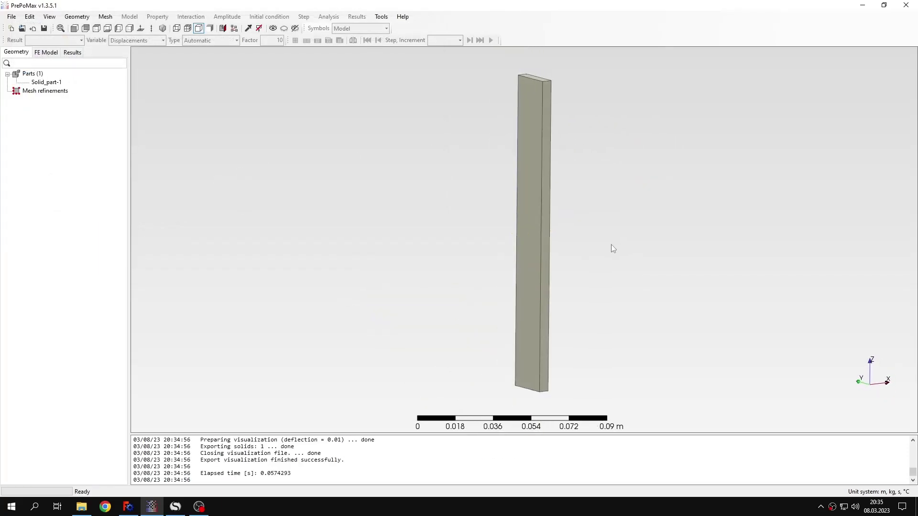
Step: Measure the plate's height between top and bottom corners, then clear the distance annotations
click(248, 28)
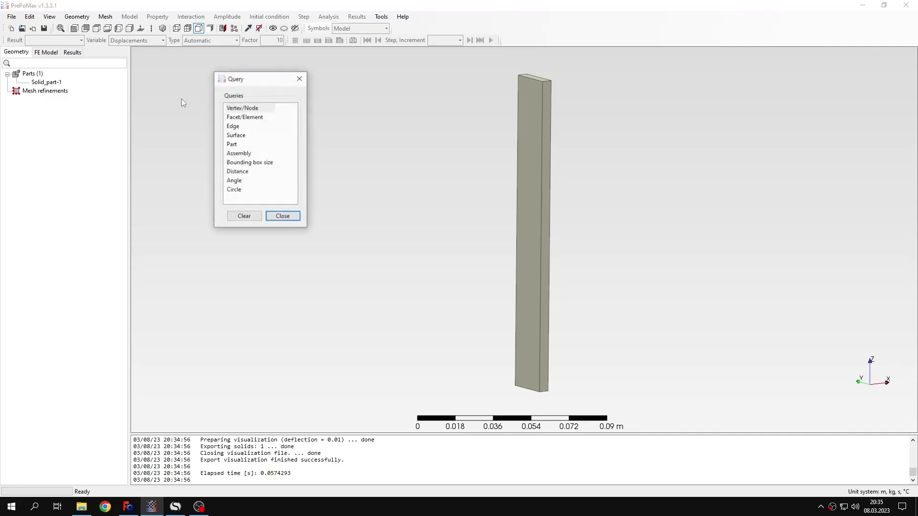
click(244, 172)
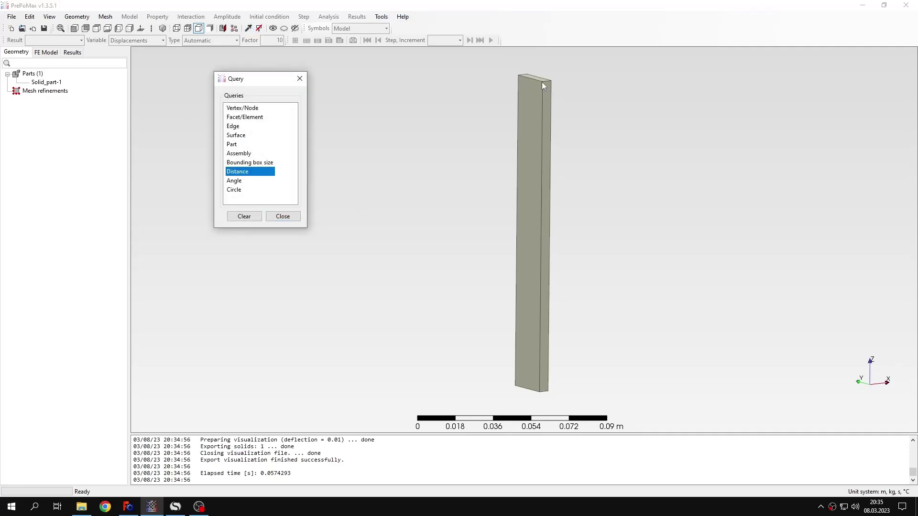
click(542, 83)
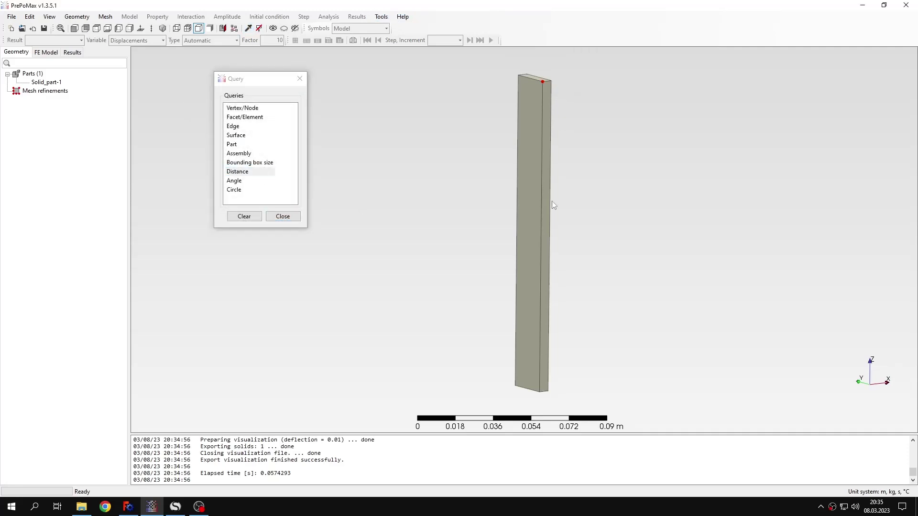
click(540, 392)
click(659, 277)
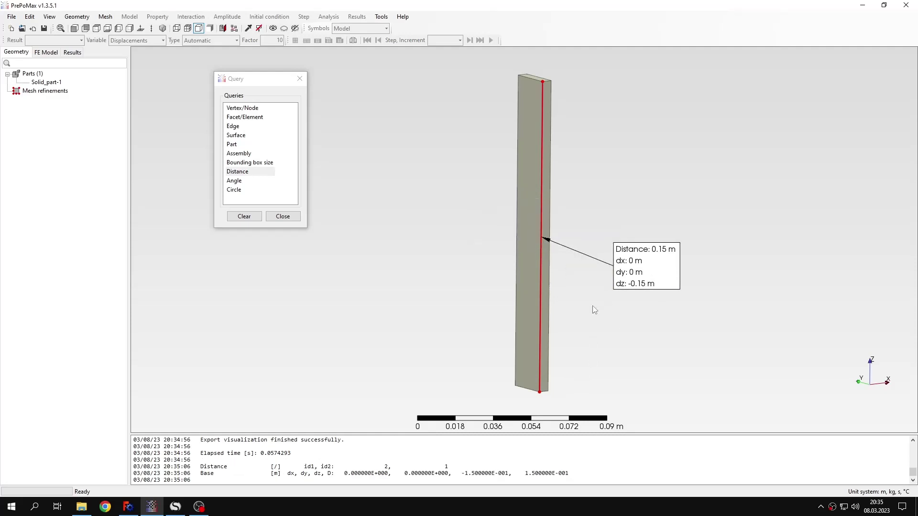
click(244, 216)
click(449, 271)
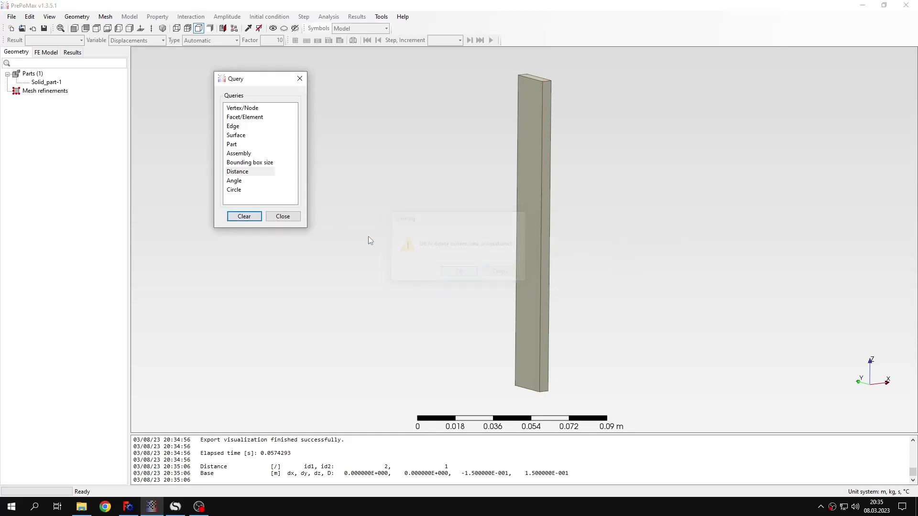
click(282, 217)
Step: Query the plate's bottom vertex coordinates (0.1, 0.12, 0 m), then clear all annotations
click(382, 17)
click(391, 35)
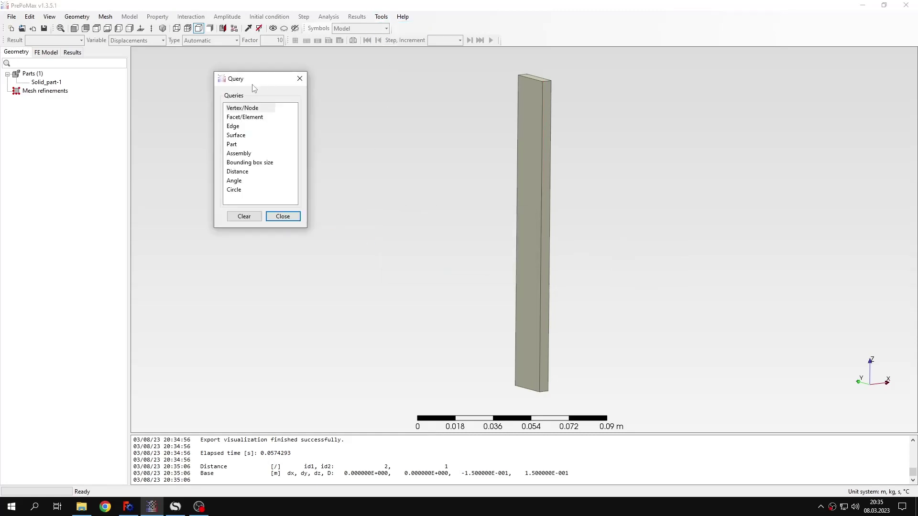
click(515, 389)
middle_drag(517, 388, 534, 367)
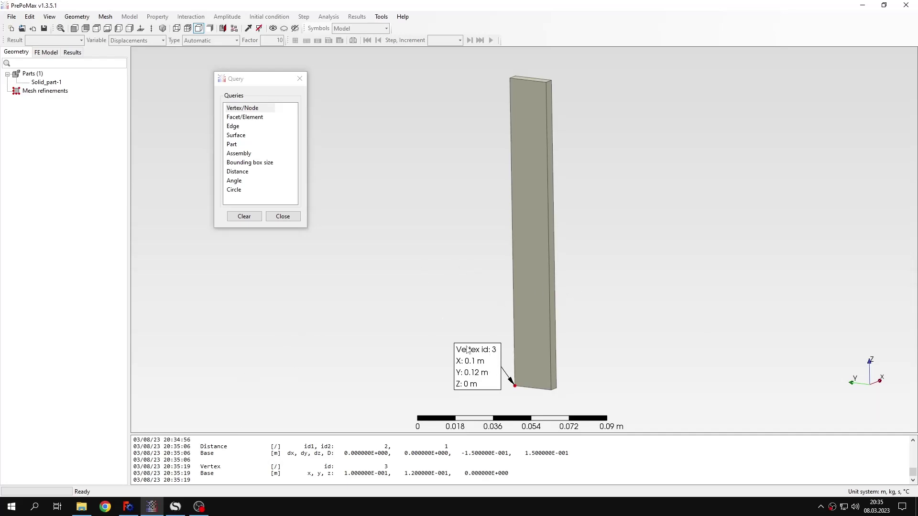
mouse_move(532, 288)
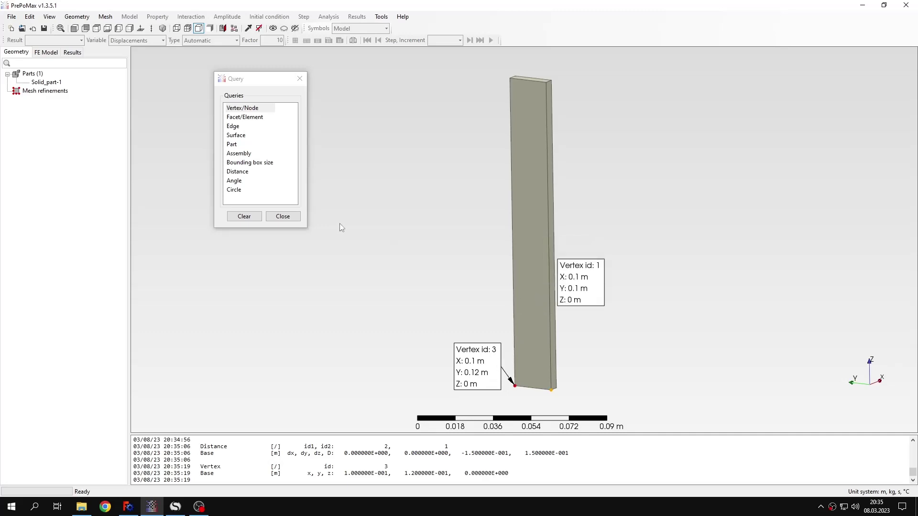
click(244, 216)
click(462, 272)
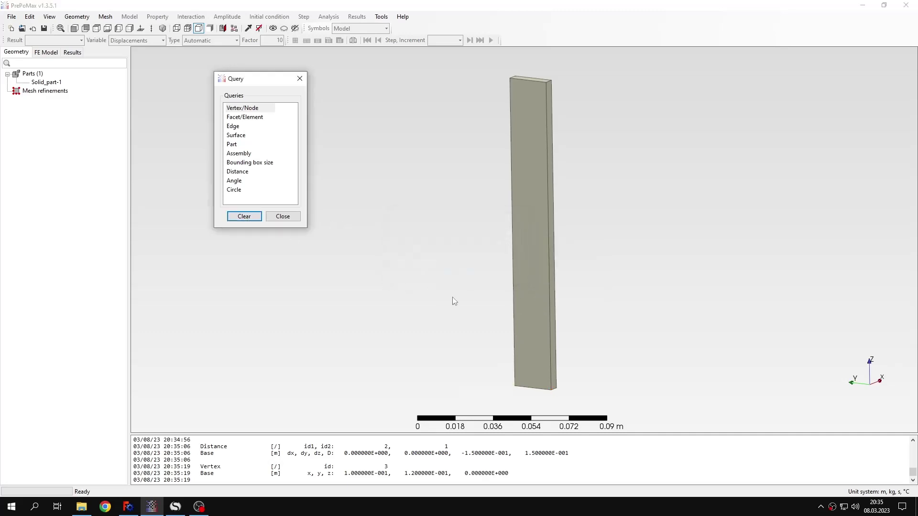
click(282, 216)
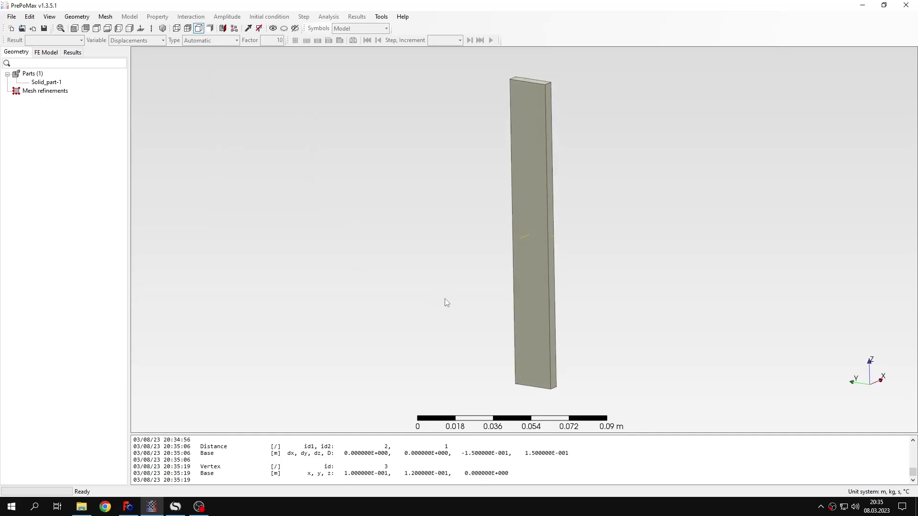
Step: Mesh Solid_part-1 at 0.0015 m max element size (34315 nodes, 19509 elements) and view it shaded
right_click(540, 201)
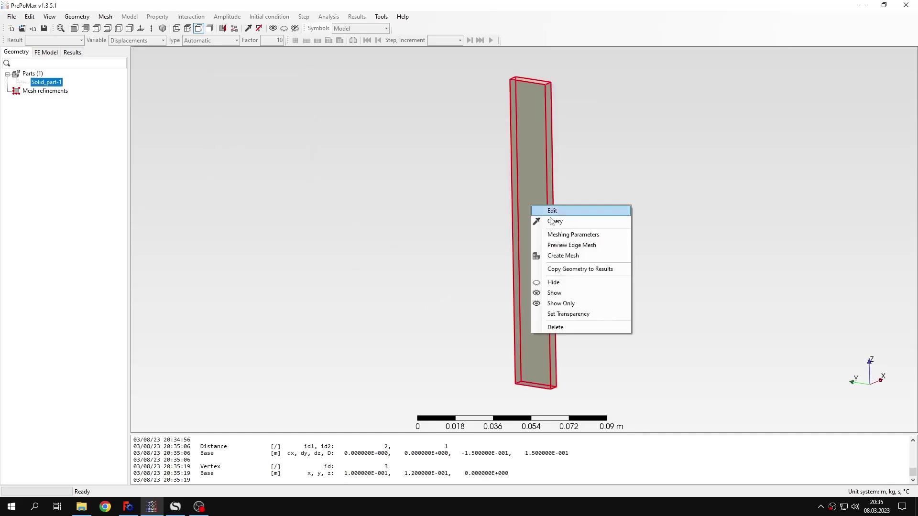
click(559, 235)
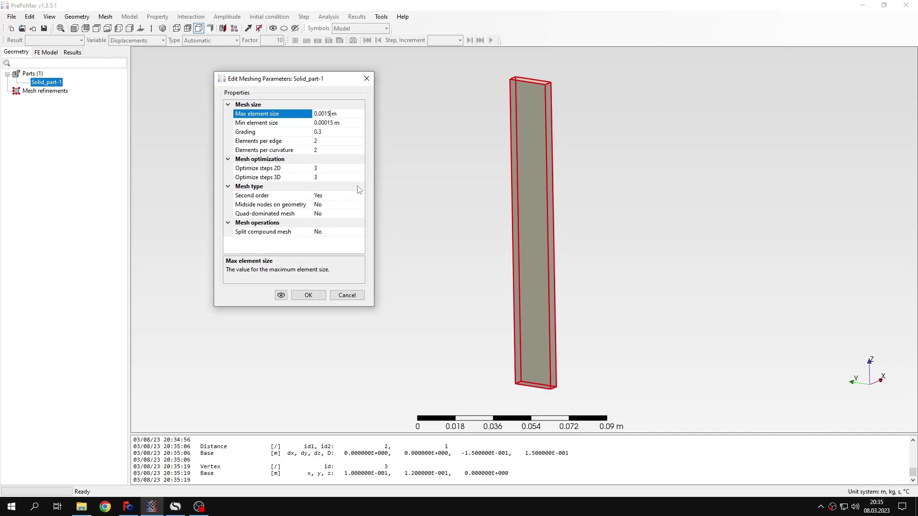
click(317, 296)
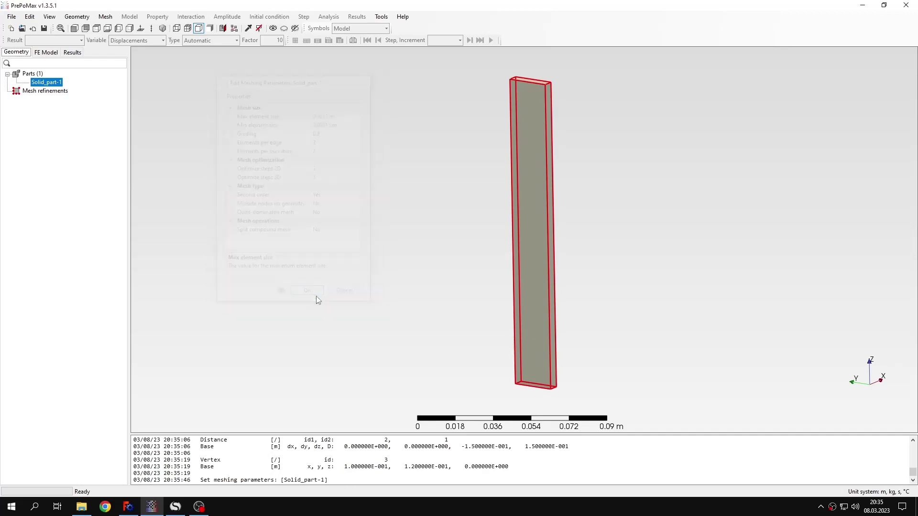
right_click(527, 234)
click(552, 286)
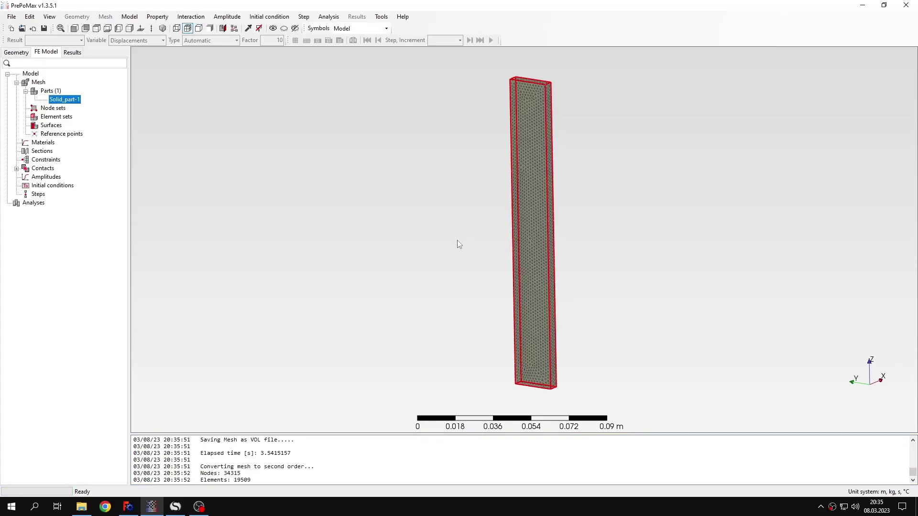
click(198, 28)
mouse_move(306, 158)
middle_down()
mouse_move(345, 180)
mouse_move(437, 204)
mouse_move(520, 263)
mouse_move(517, 302)
mouse_move(572, 289)
mouse_move(545, 285)
mouse_move(578, 289)
middle_up()
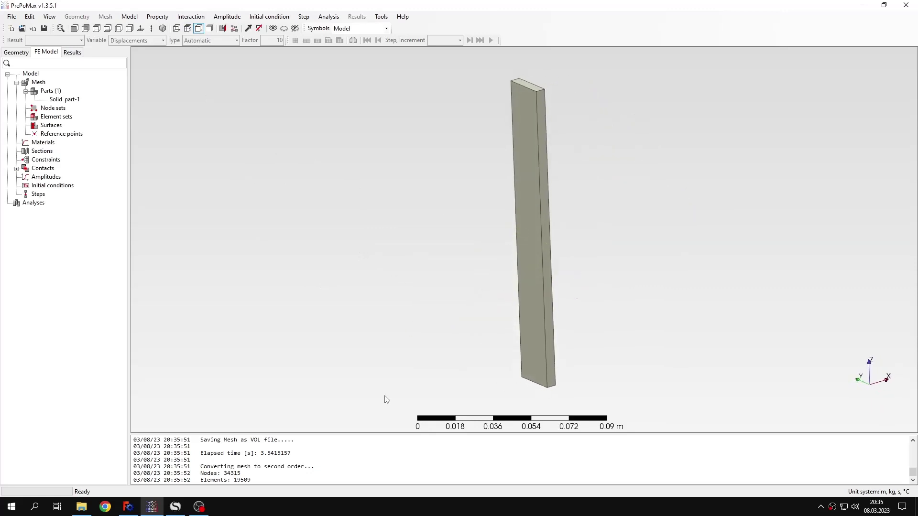
click(129, 508)
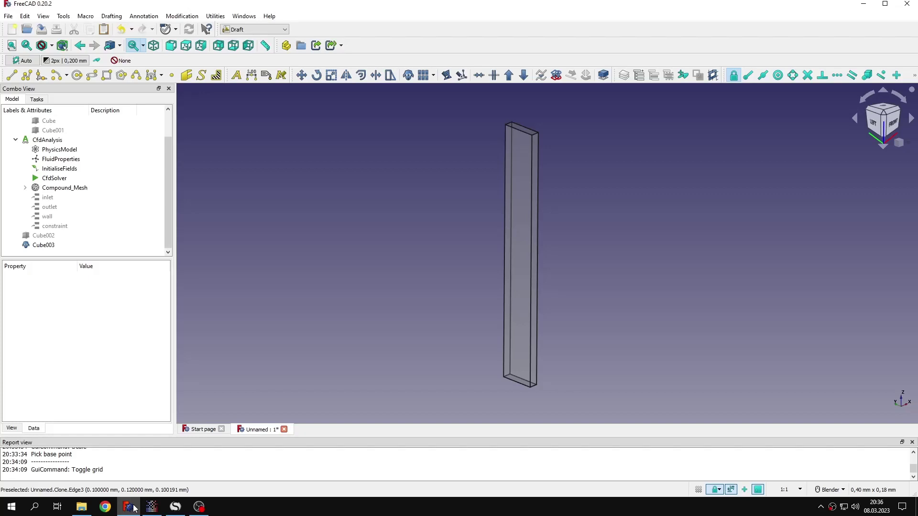
click(43, 245)
key(space)
scroll(77, 192, up, 1)
click(47, 138)
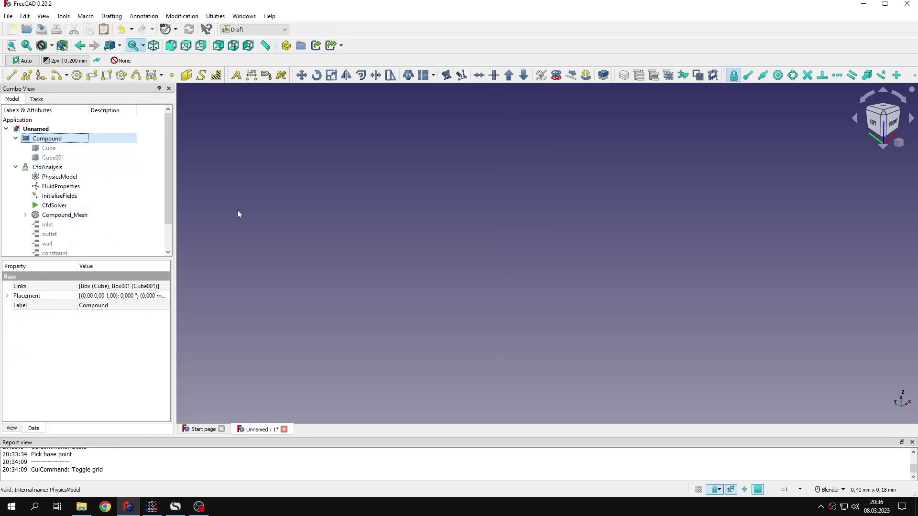
click(82, 148)
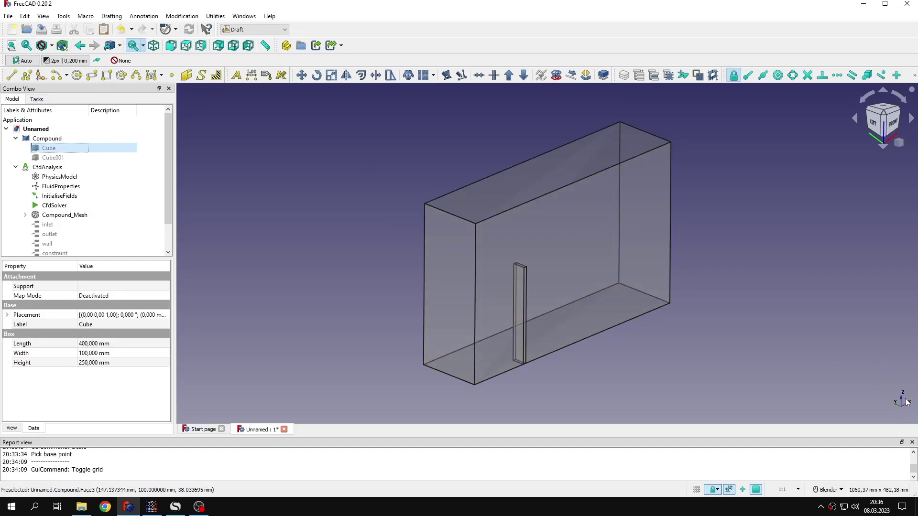
click(151, 507)
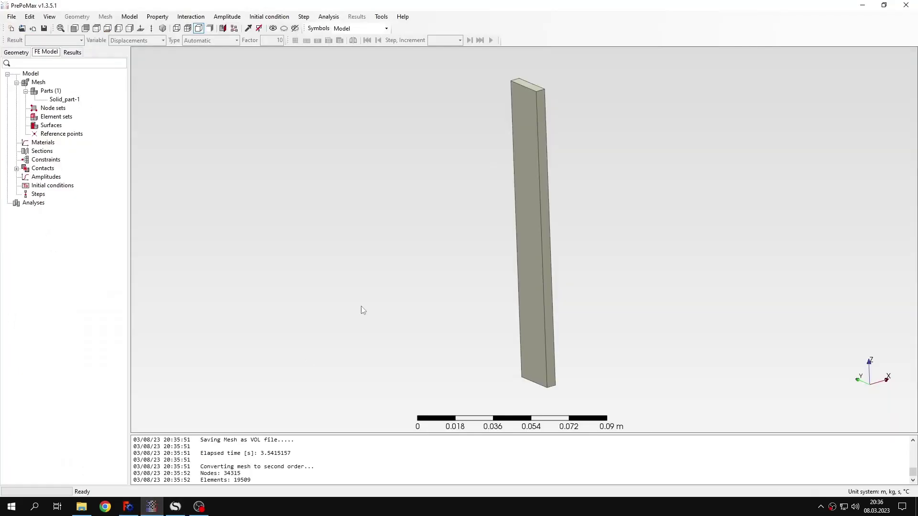
Step: Add S235 structural steel from the material library to the model's materials
right_click(49, 143)
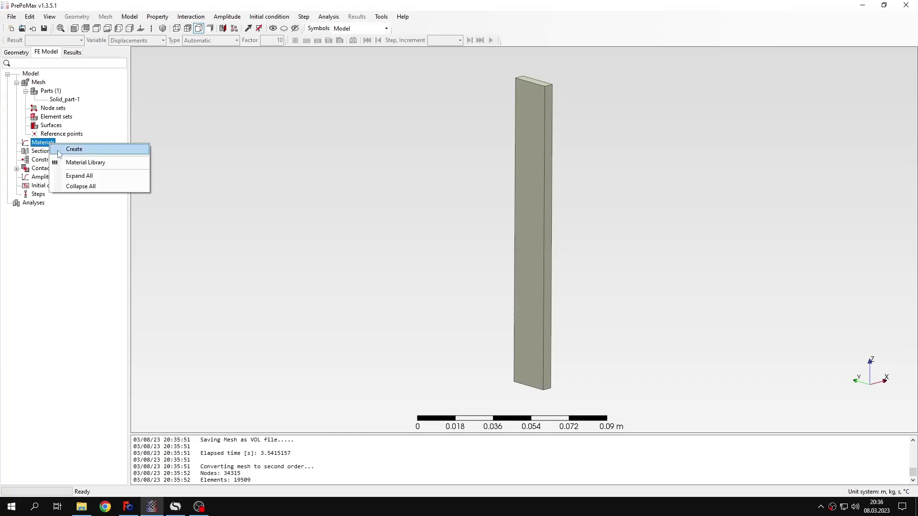
click(86, 163)
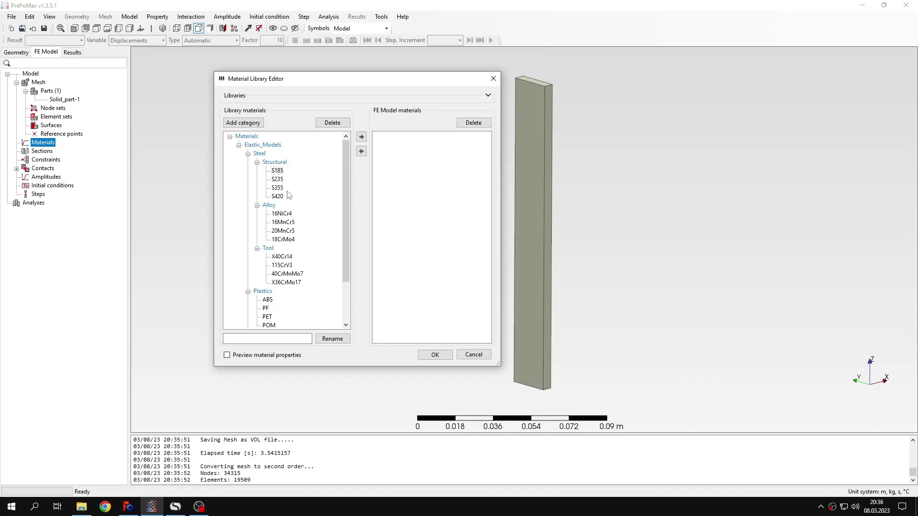
click(278, 179)
click(435, 355)
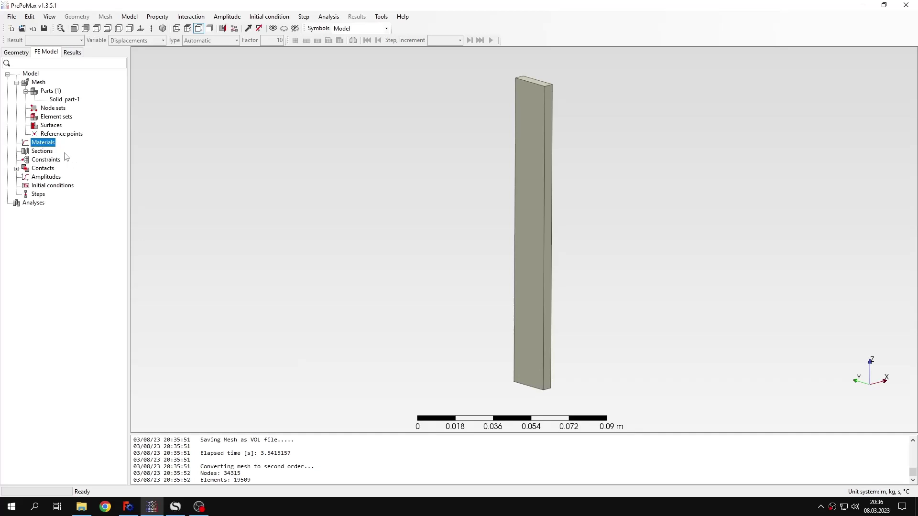
right_click(46, 144)
click(87, 162)
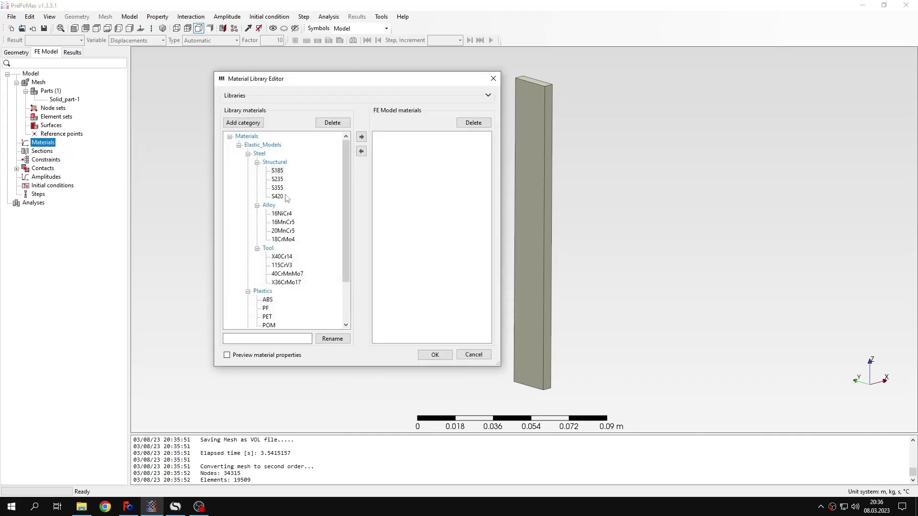
click(278, 180)
click(362, 137)
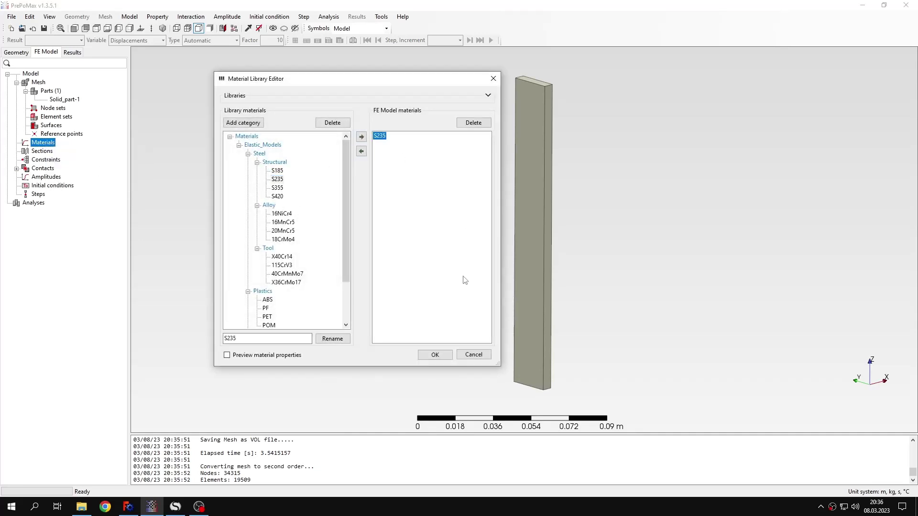
click(435, 355)
Step: Check S235's density 7800 kg/m³ and elastic properties: 210 GPa, Poisson 0.28
double_click(49, 153)
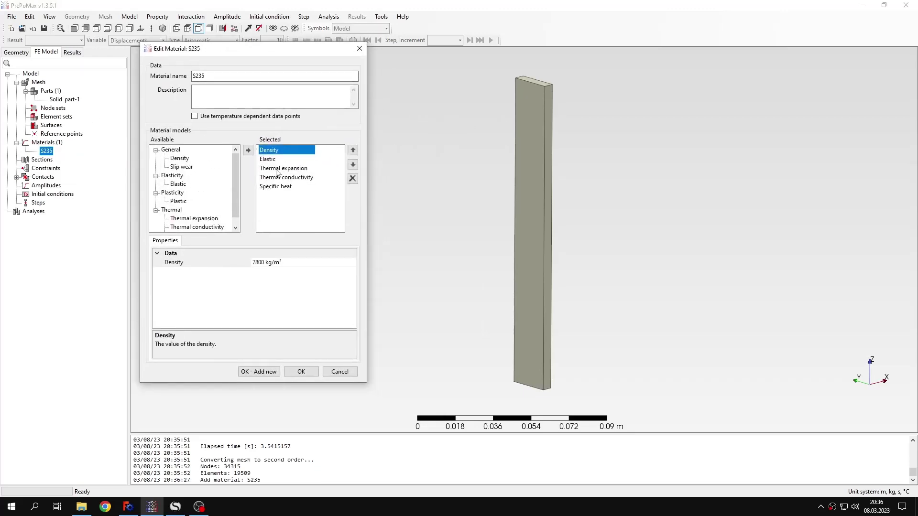
click(280, 160)
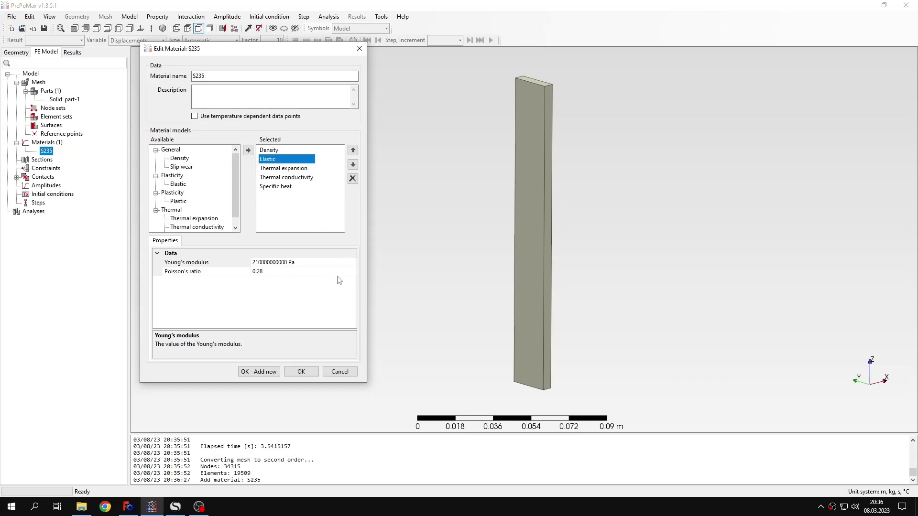
click(360, 49)
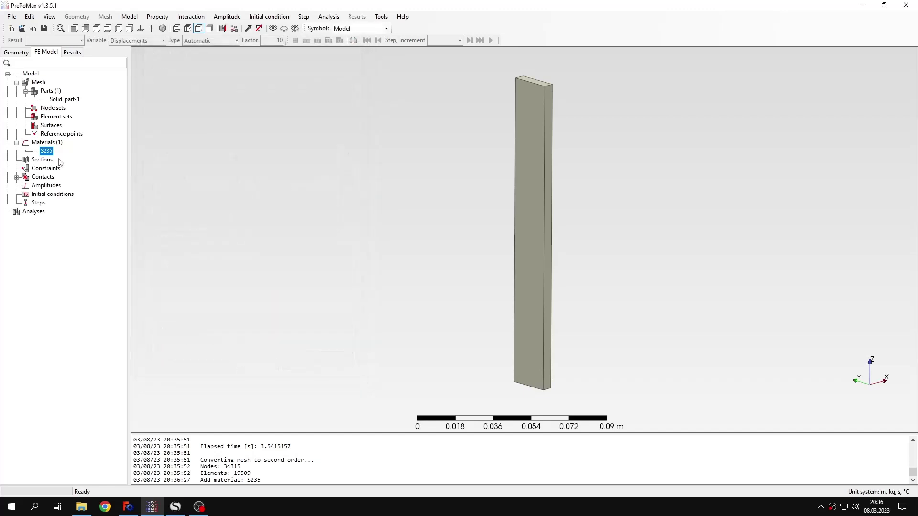
double_click(42, 160)
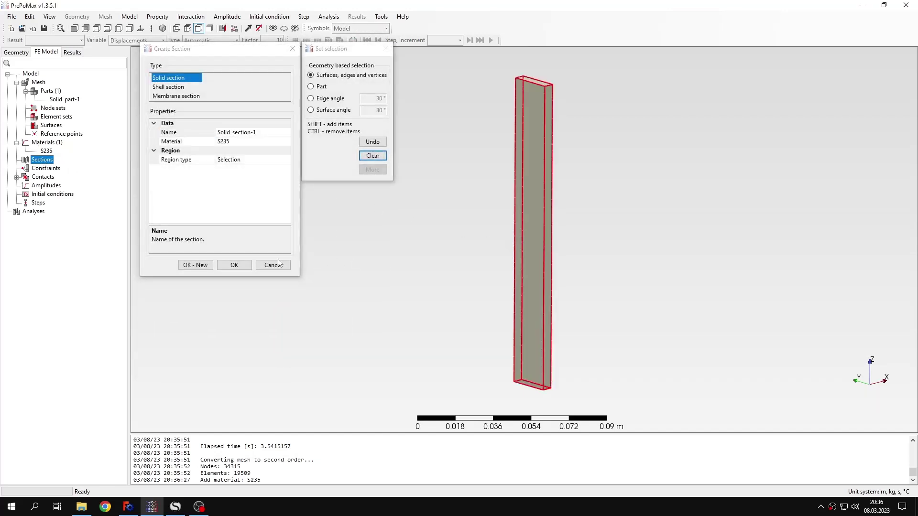
Step: Create Solid_section-1 with S235 and add analysis Step-1
click(235, 264)
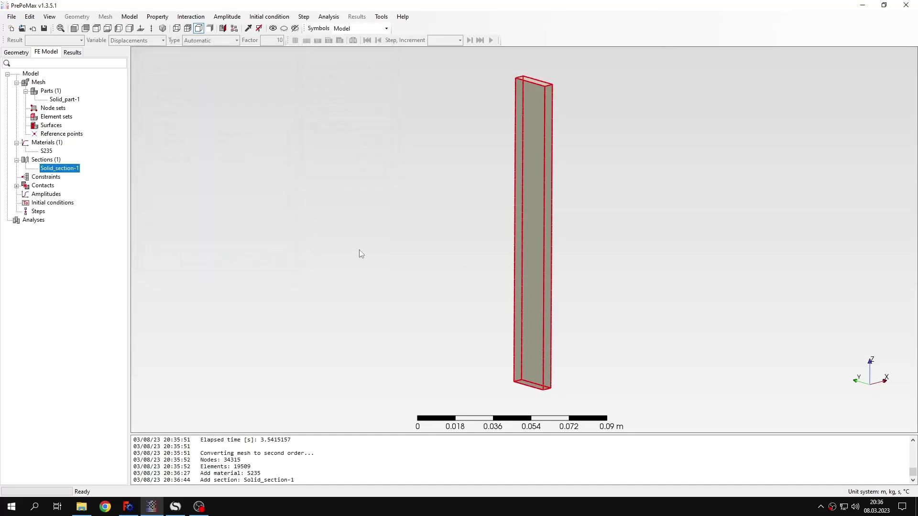
click(401, 235)
double_click(38, 211)
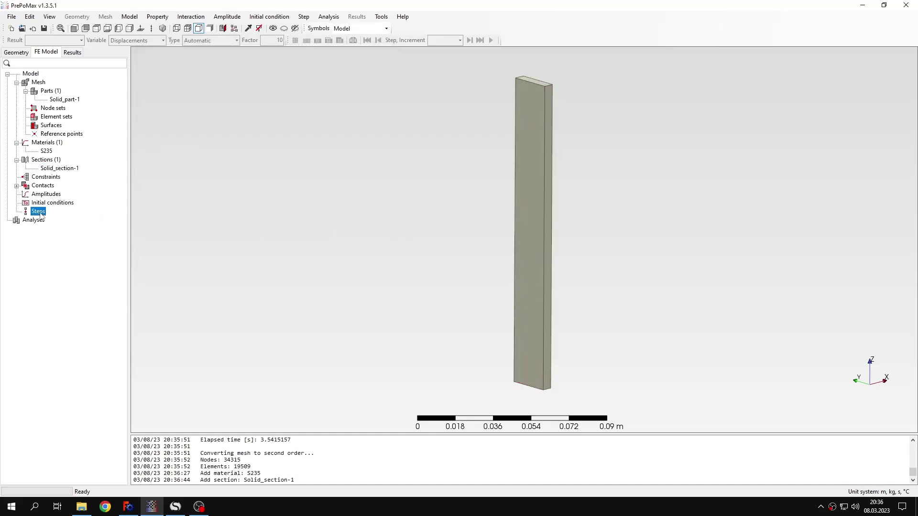
click(234, 293)
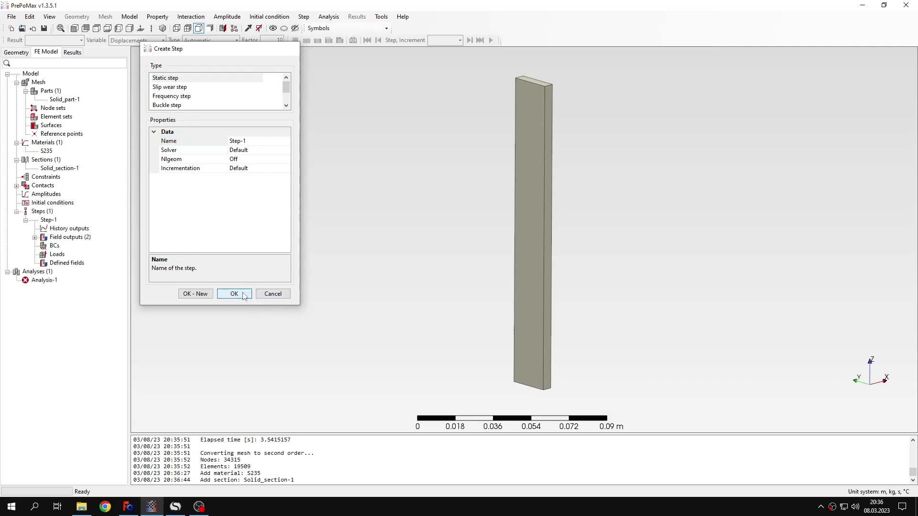
Step: Add fixed support Fixed-1 on the plate's bottom face
double_click(54, 246)
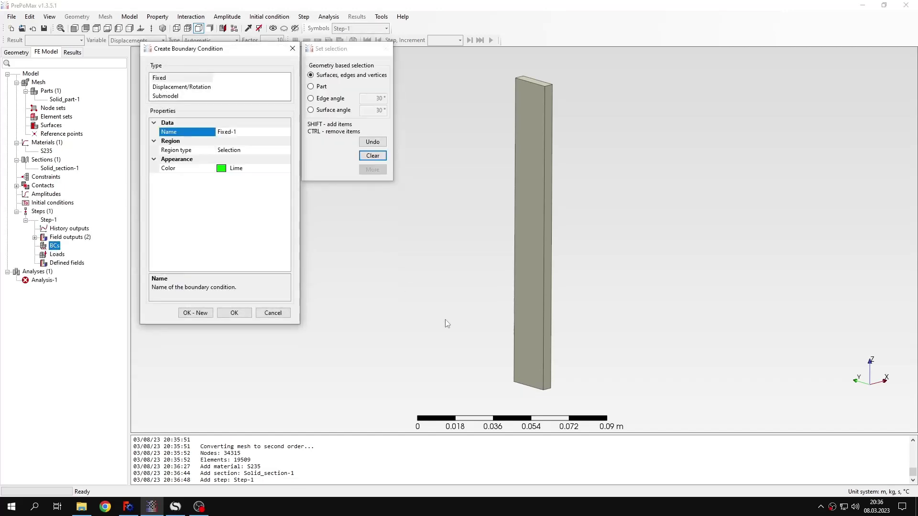
right_drag(445, 322, 528, 326)
click(373, 231)
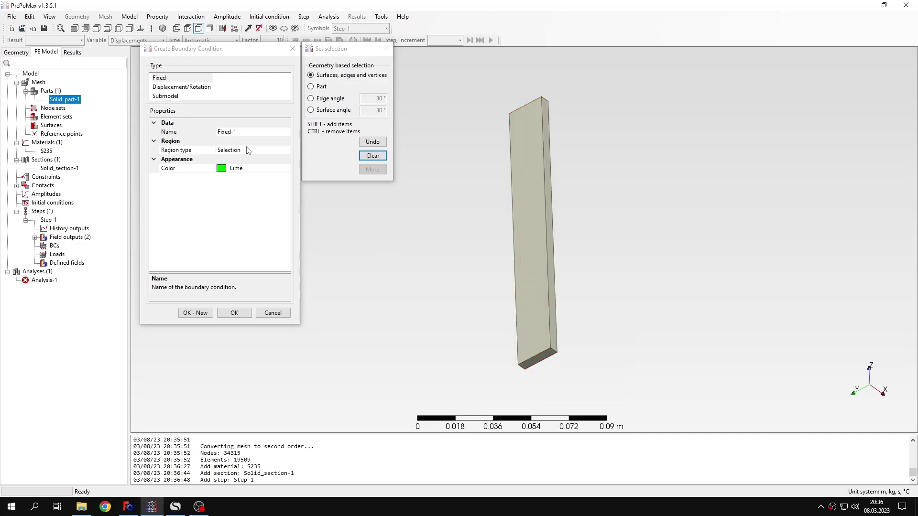
click(544, 359)
click(234, 312)
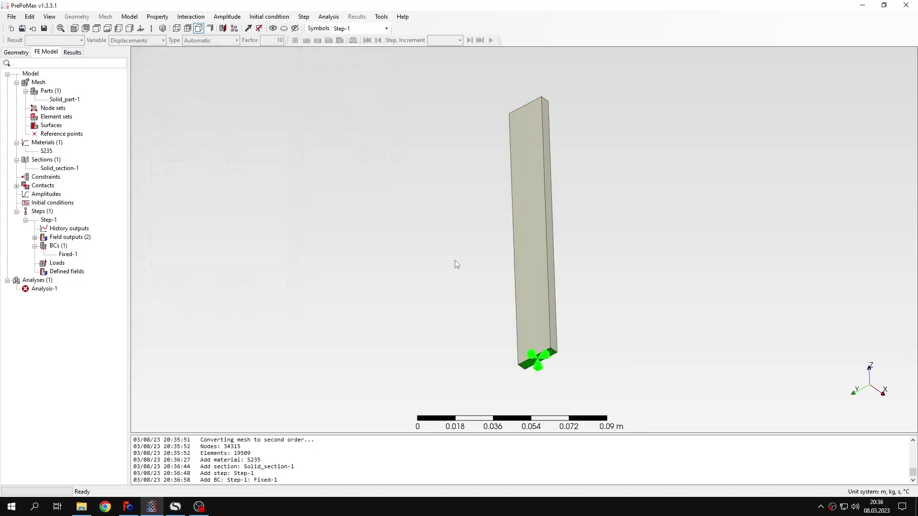
right_drag(455, 260, 459, 299)
Step: Add Displacement_rotation-1 fixing U2 on the plate's right side face
double_click(66, 246)
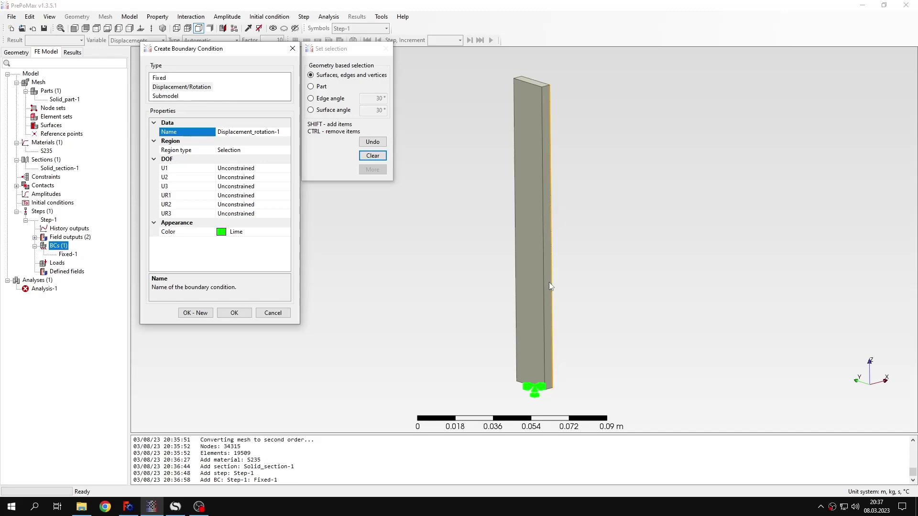
click(268, 152)
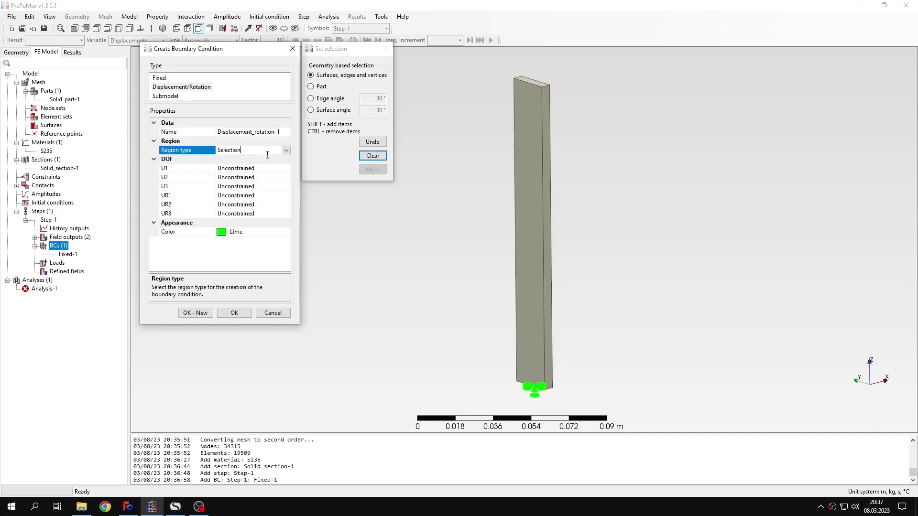
click(547, 265)
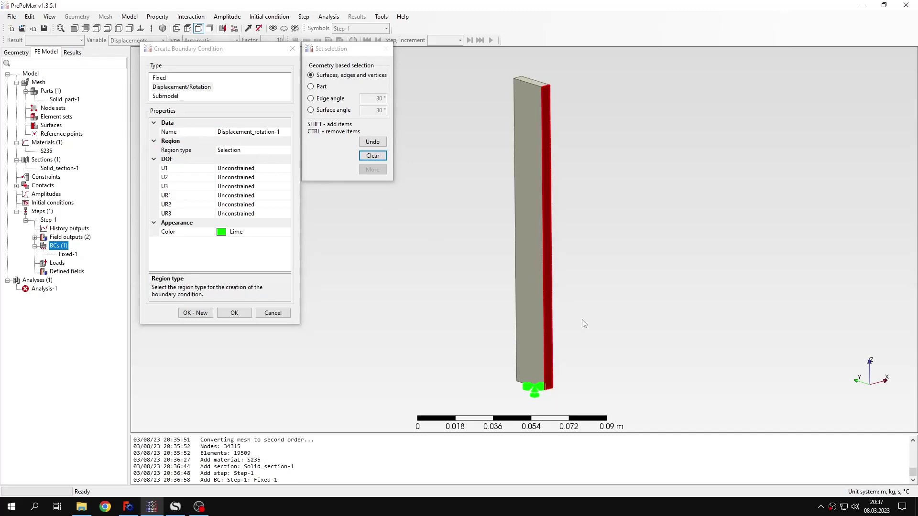
double_click(250, 178)
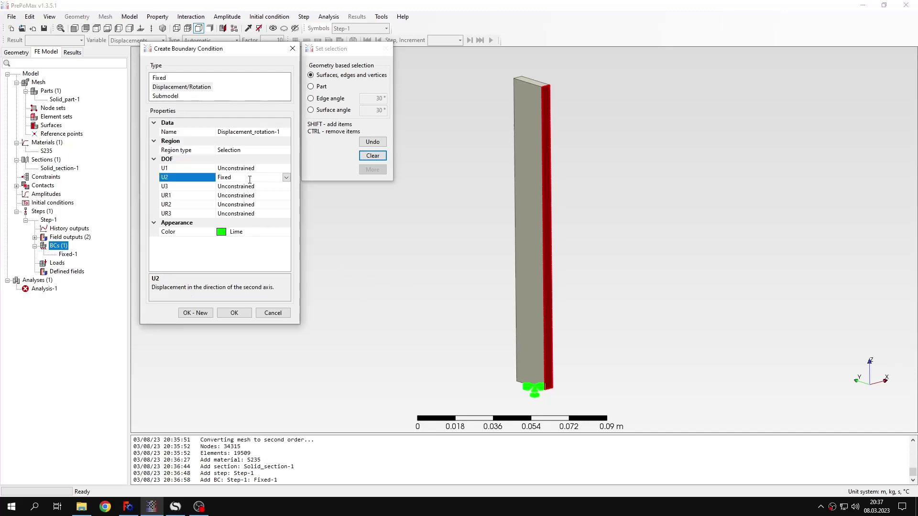
click(235, 313)
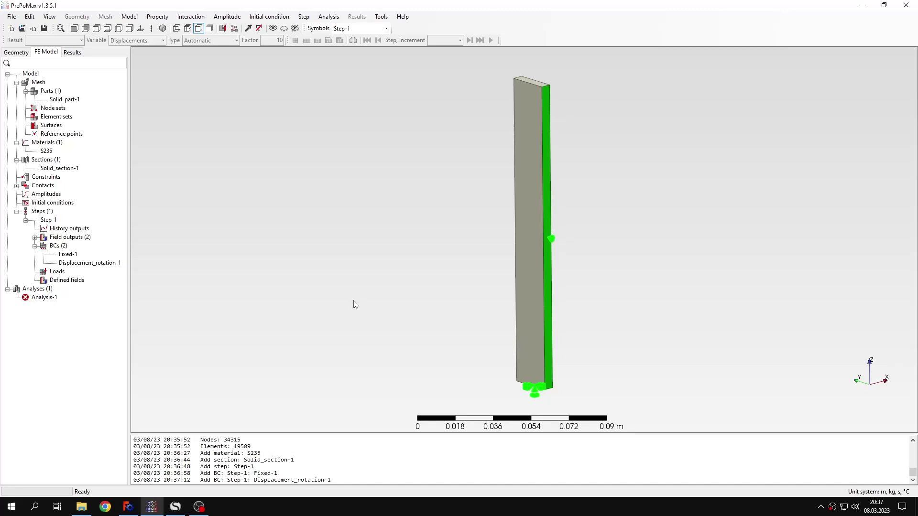
Step: Start a new imported pressure load on the plate's front face
right_click(63, 274)
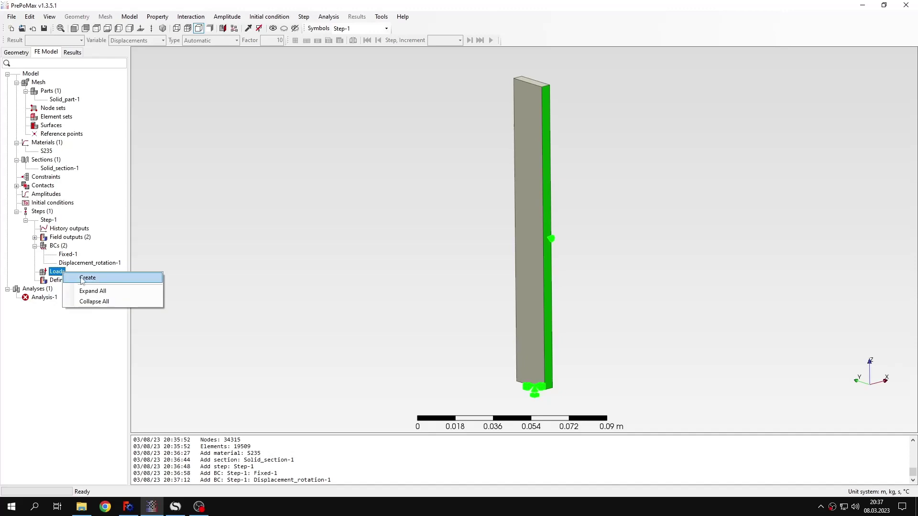
click(87, 278)
click(183, 114)
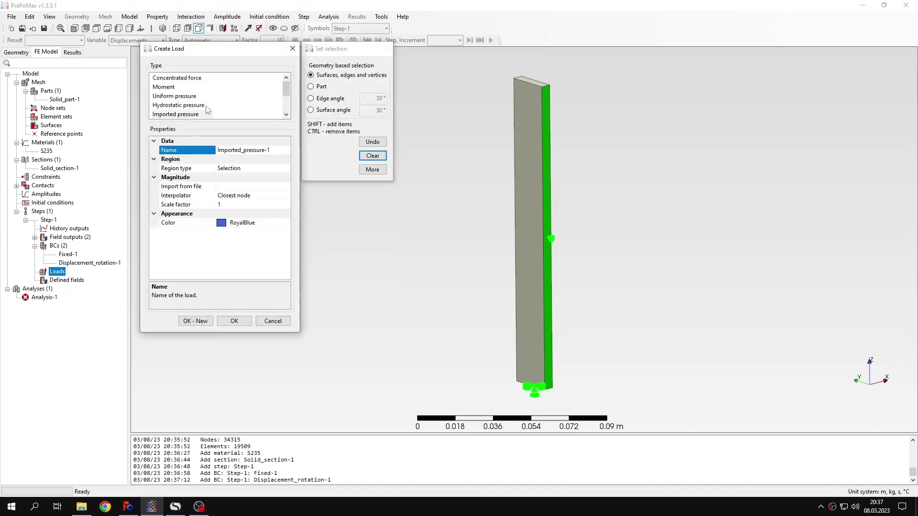
scroll(236, 99, down, 1)
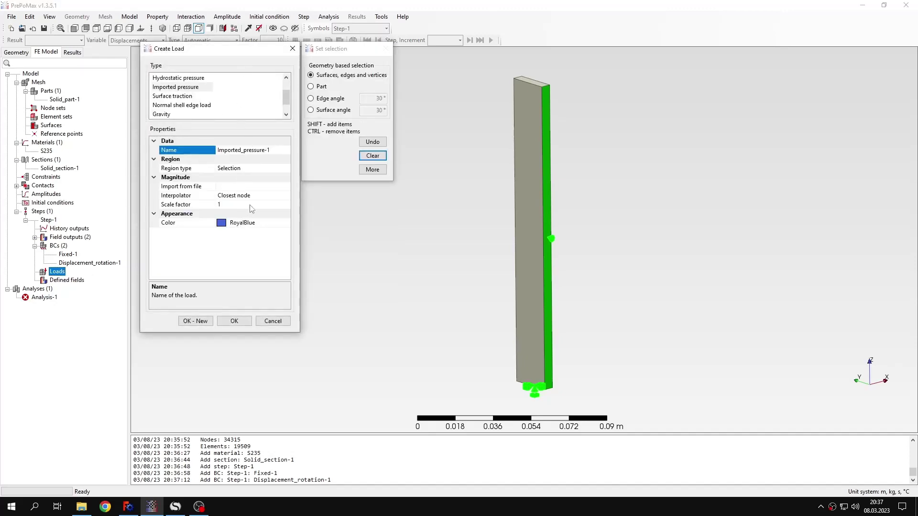
click(267, 187)
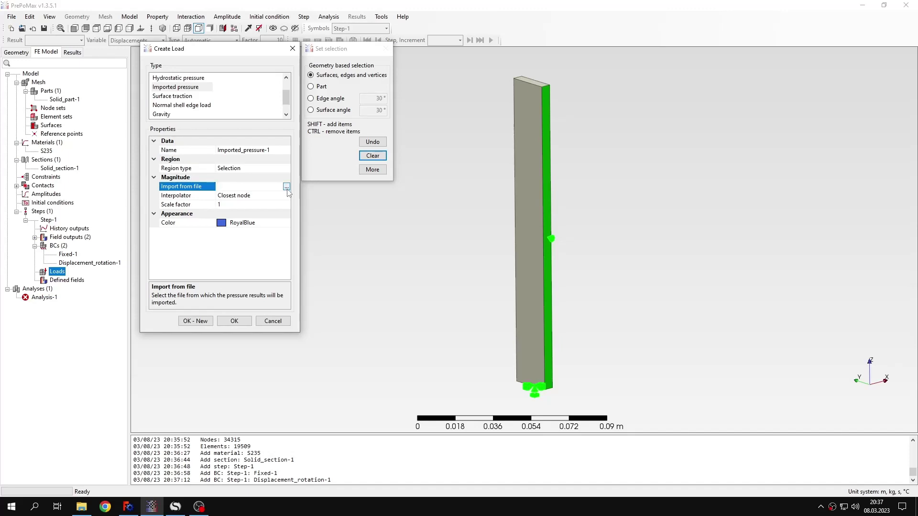
click(262, 169)
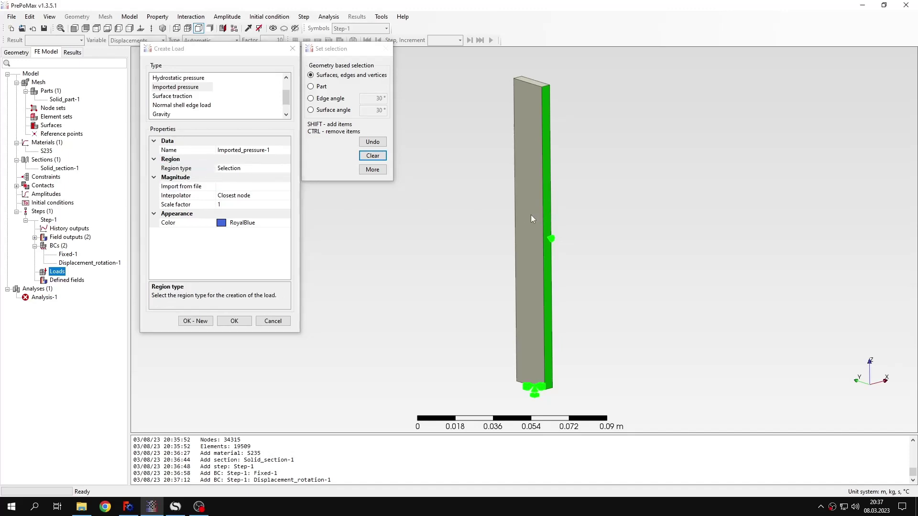
click(531, 214)
Step: Choose CfdOF\case\pv.foam as the pressure source file
click(259, 187)
click(286, 186)
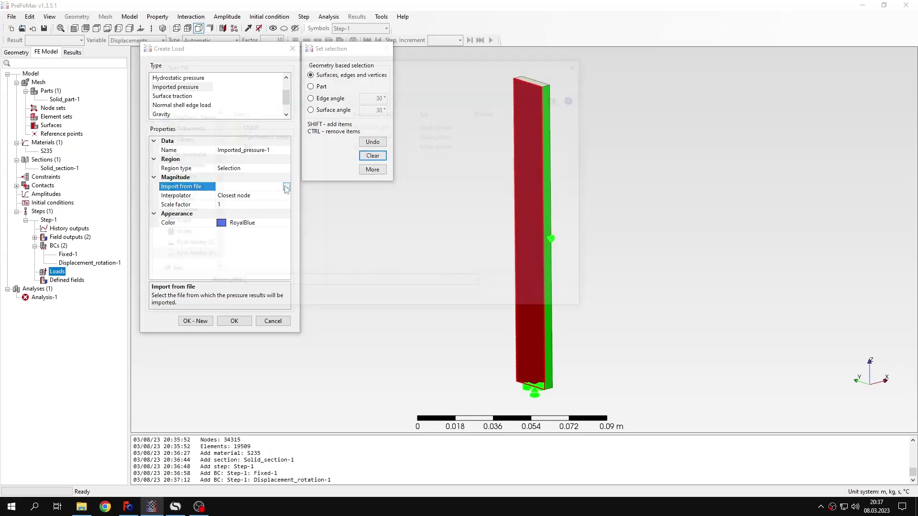
double_click(334, 126)
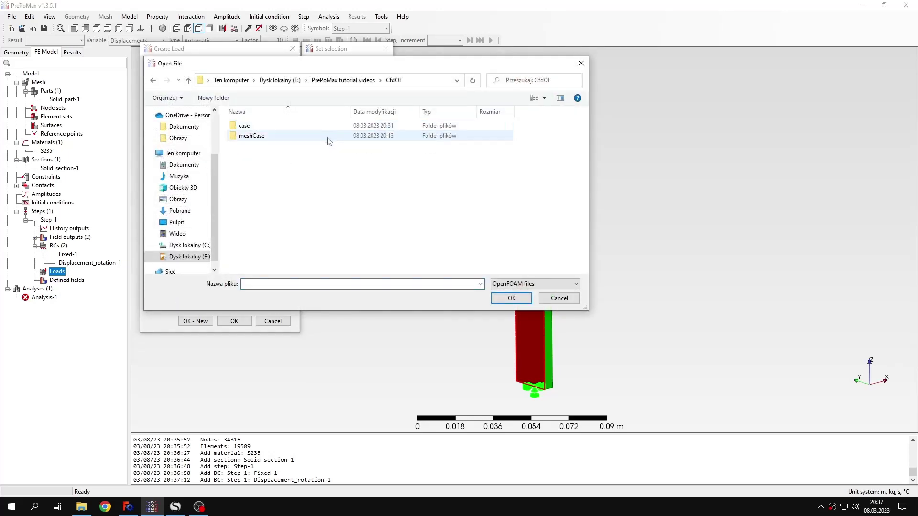
double_click(330, 127)
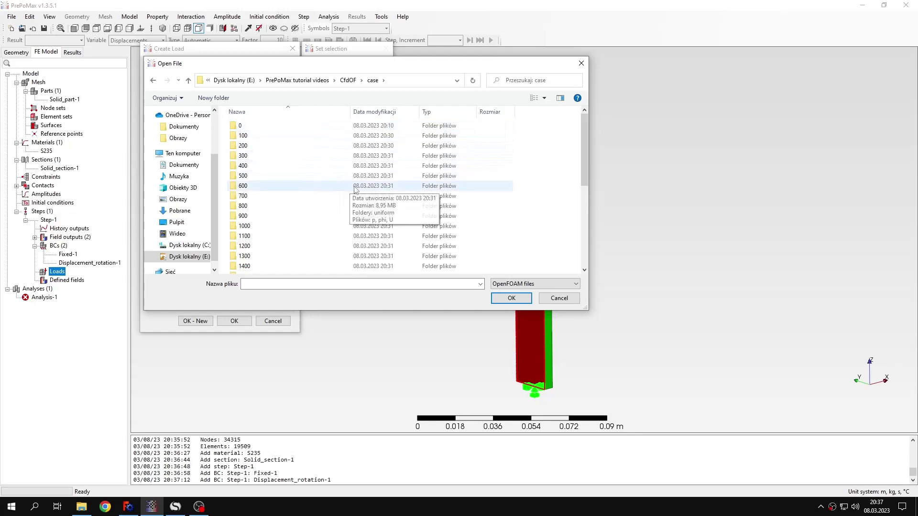
scroll(329, 144, down, 5)
click(252, 269)
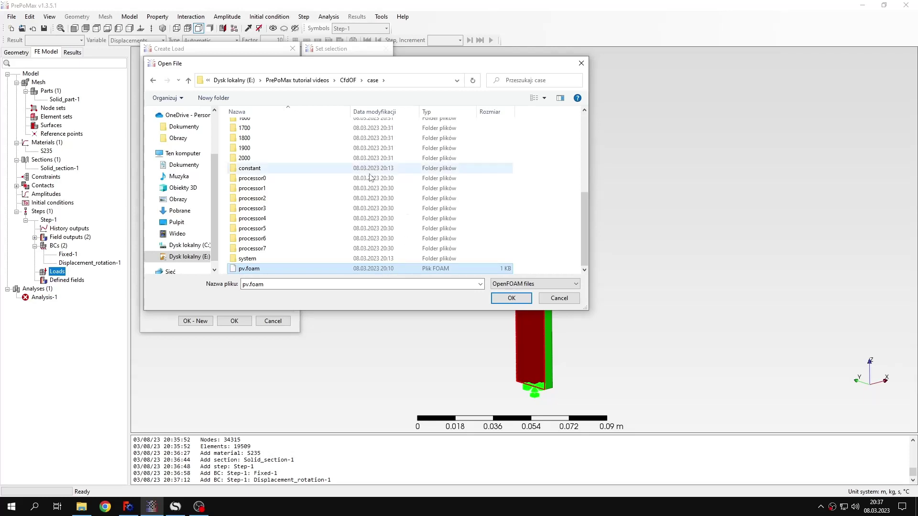
scroll(383, 198, up, 3)
scroll(382, 199, down, 3)
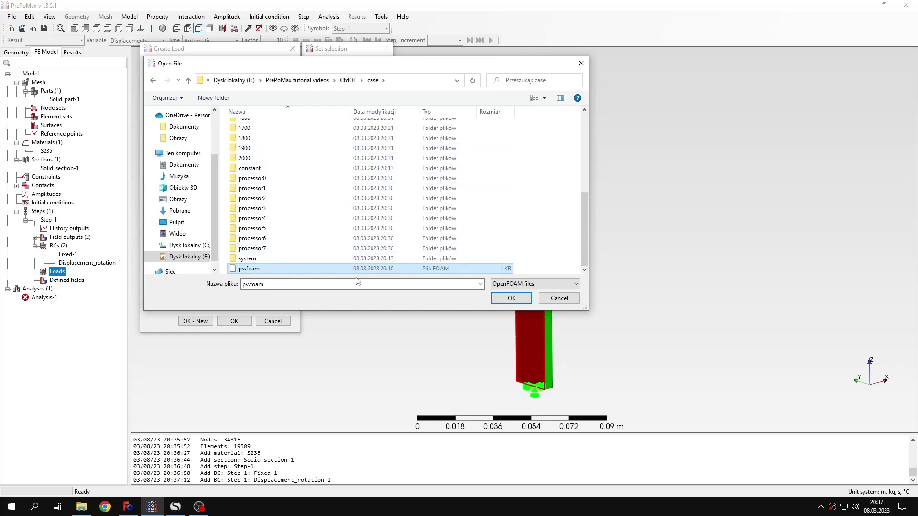
click(500, 298)
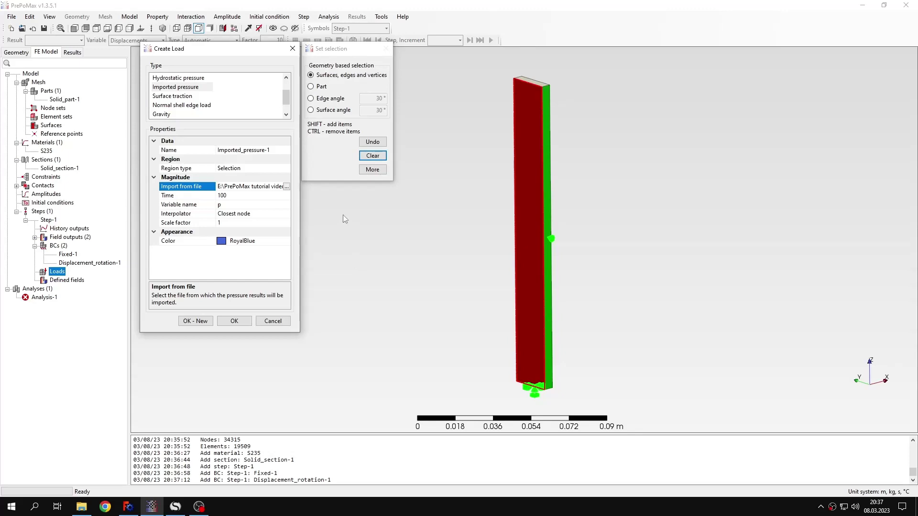
Step: Set time 2000, pressure variable p and scale factor 1.2, then switch to FreeCAD
click(286, 204)
click(286, 197)
click(286, 195)
scroll(273, 232, down, 5)
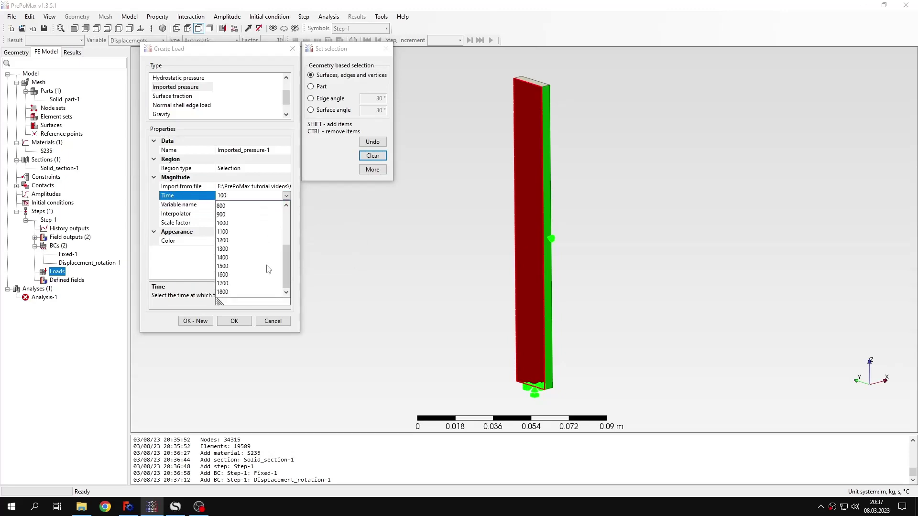
click(273, 231)
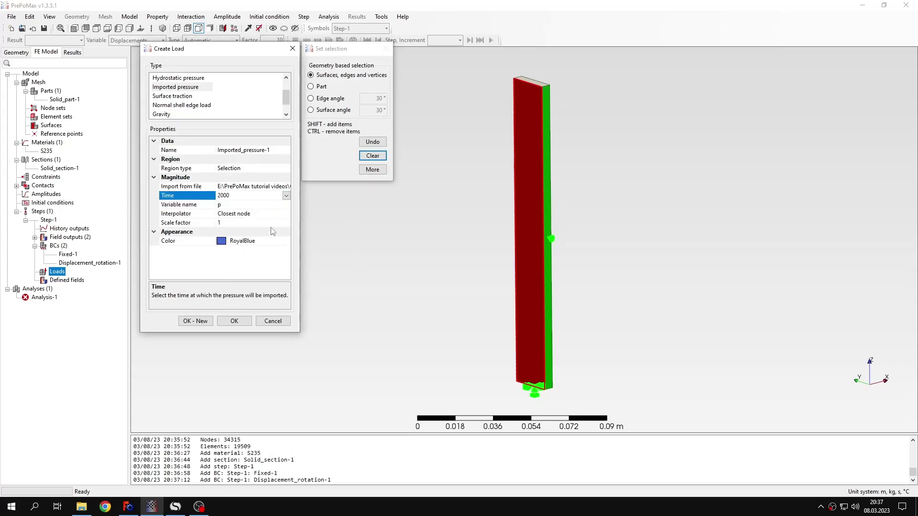
click(254, 205)
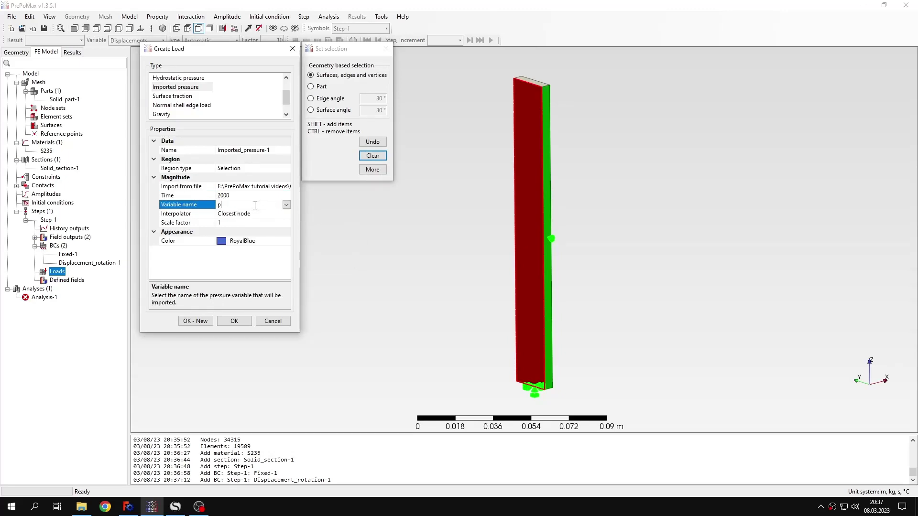
click(233, 223)
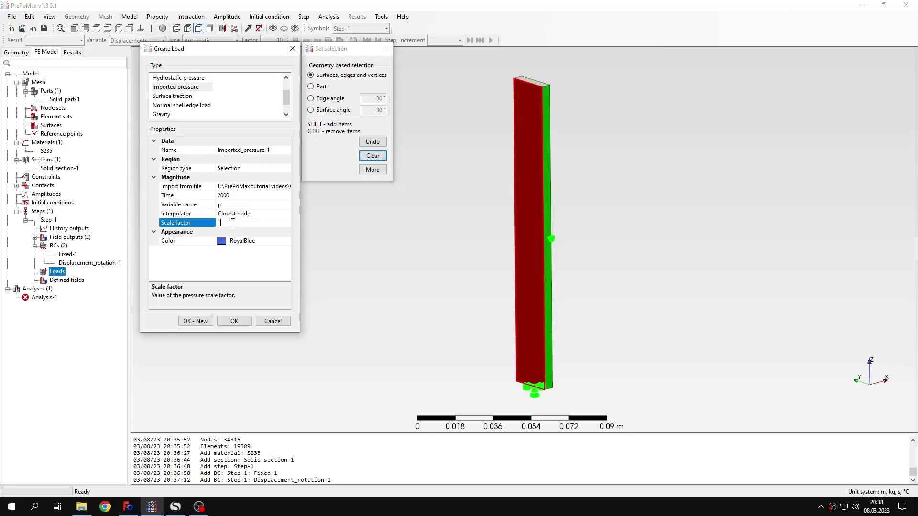
text(.2)
key(alt+Tab)
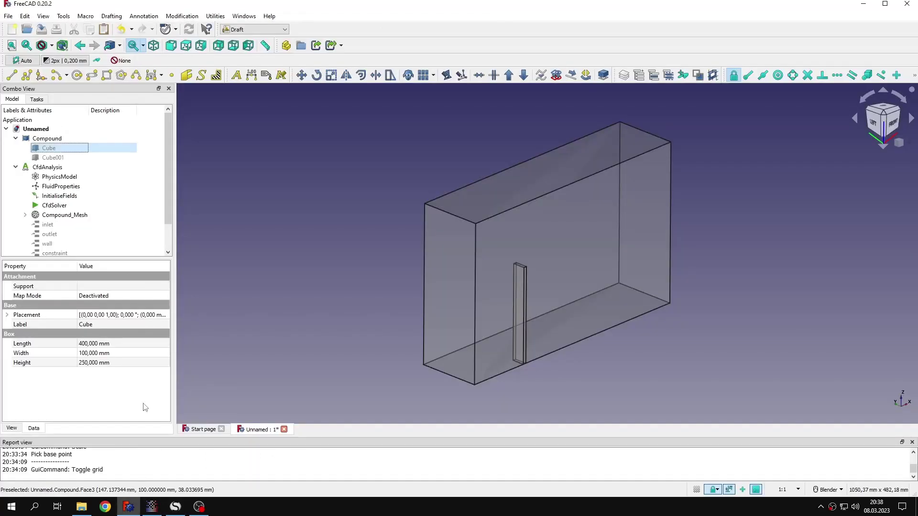
Step: Read the 1.2 kg/m³ air density in FluidProperties, then minimize FreeCAD
double_click(97, 187)
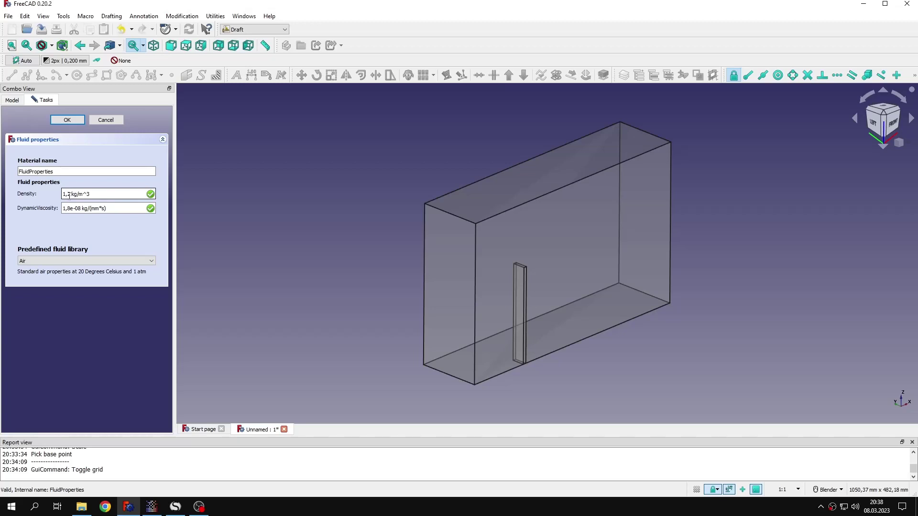
click(128, 507)
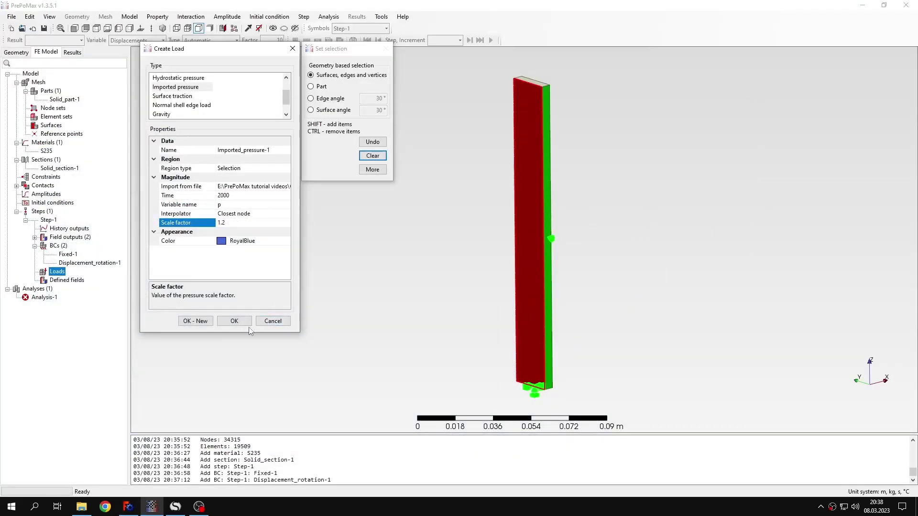
Step: Create the Imported_pressure-1 load and open its preview
click(234, 321)
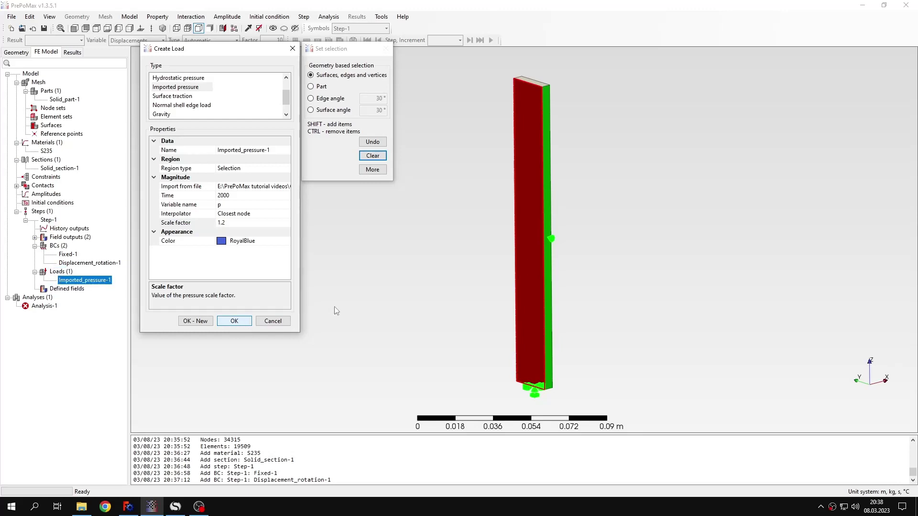
click(351, 307)
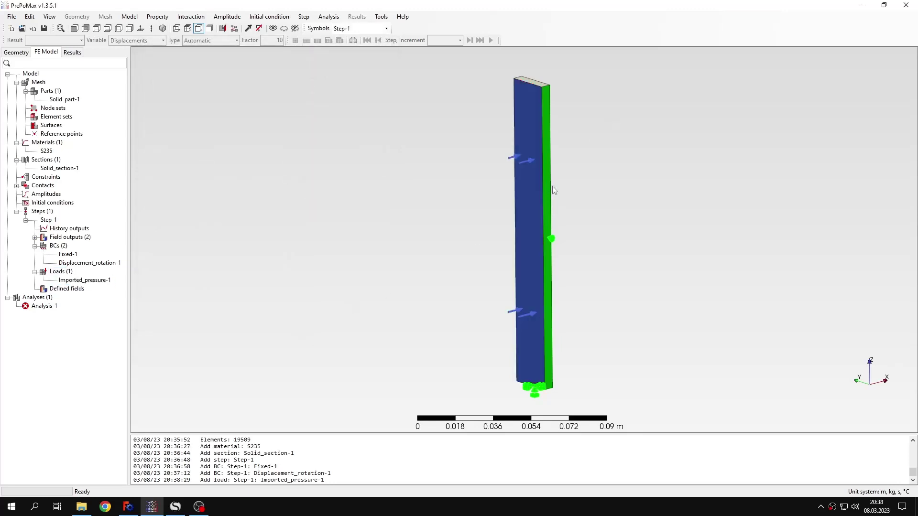
right_click(104, 283)
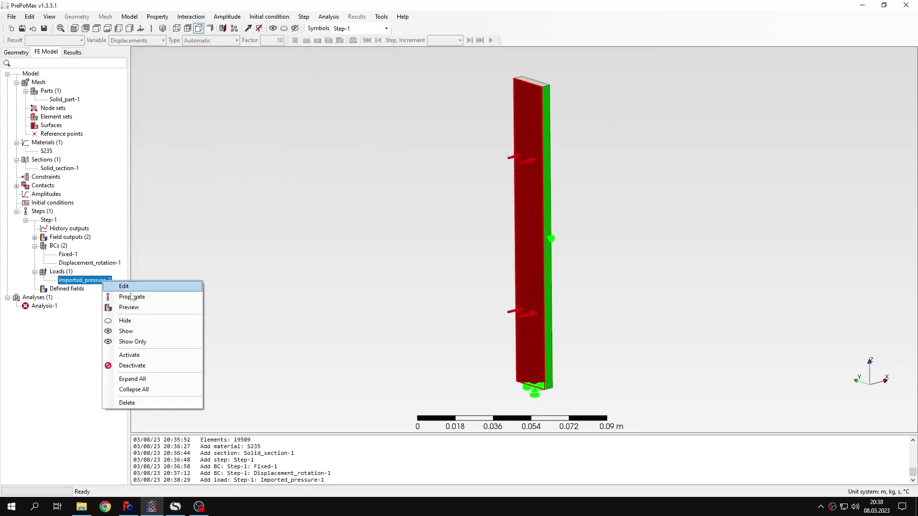
click(125, 295)
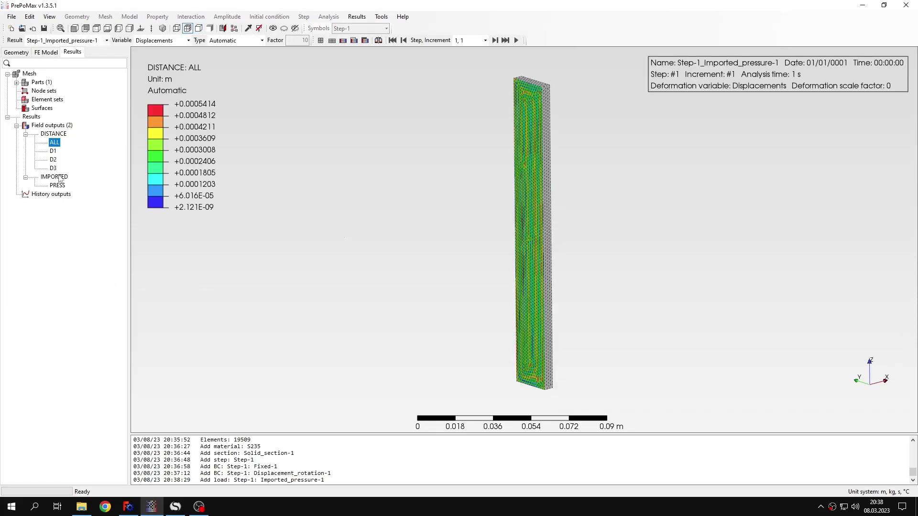
Step: Show the mapped PRESS contour (−3145 to 7817 Pa), then close the preview result
click(57, 185)
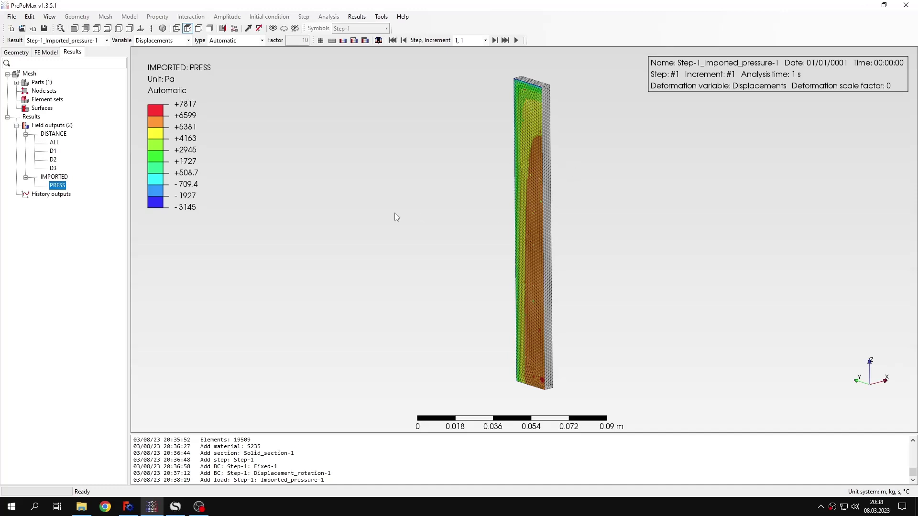
click(11, 16)
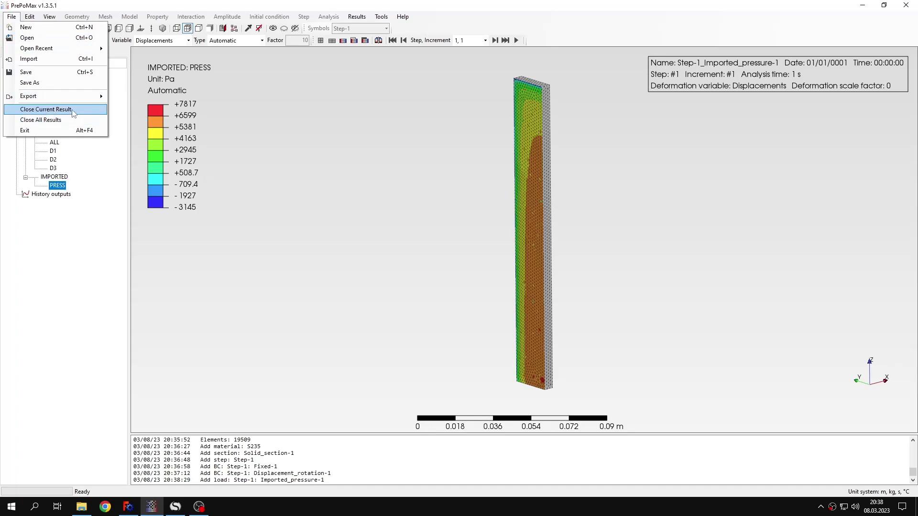
click(46, 111)
click(53, 53)
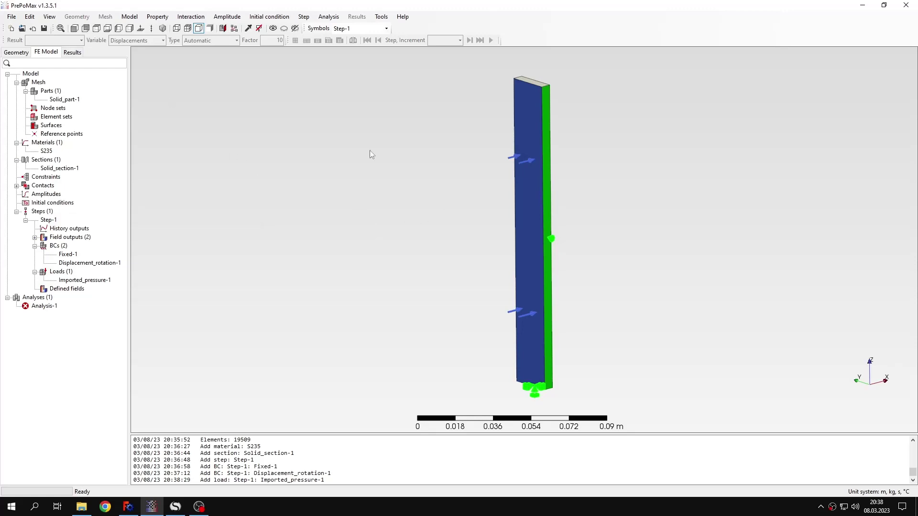
Step: Open pv.foam as a result with m, kg, s, °C units
click(22, 29)
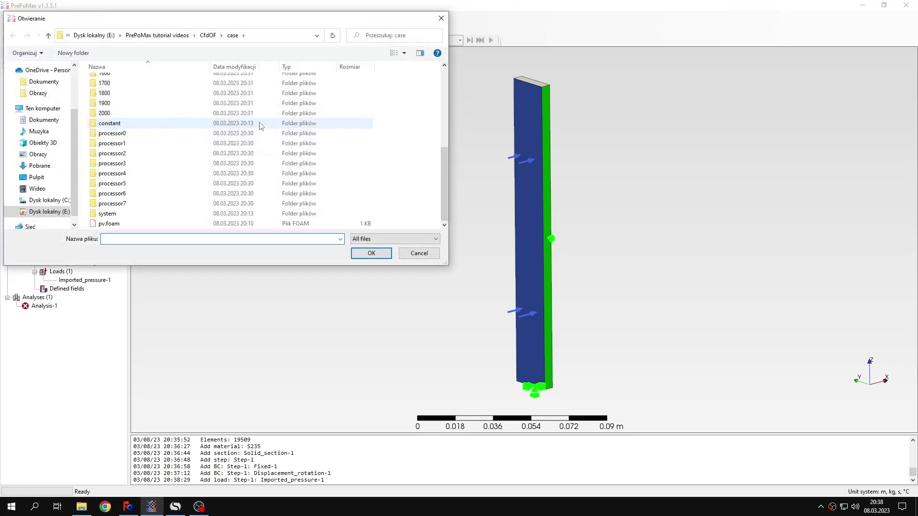
click(160, 223)
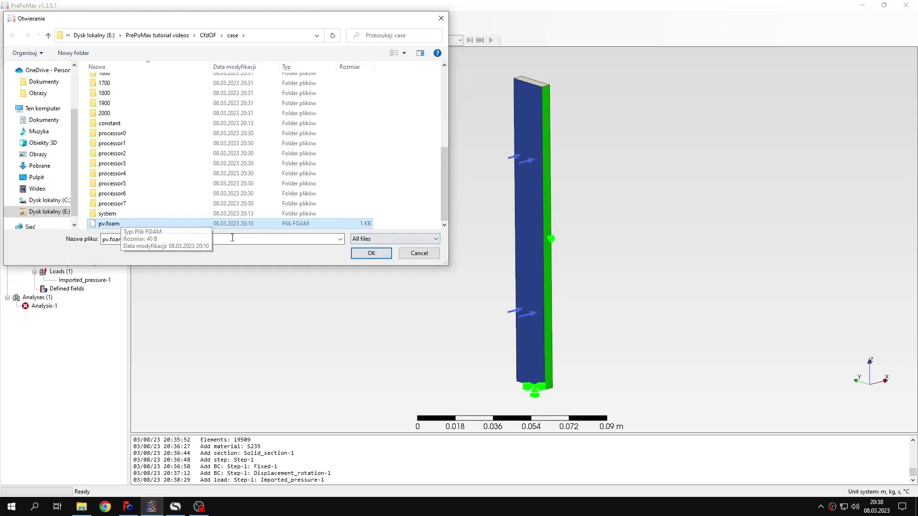
click(365, 253)
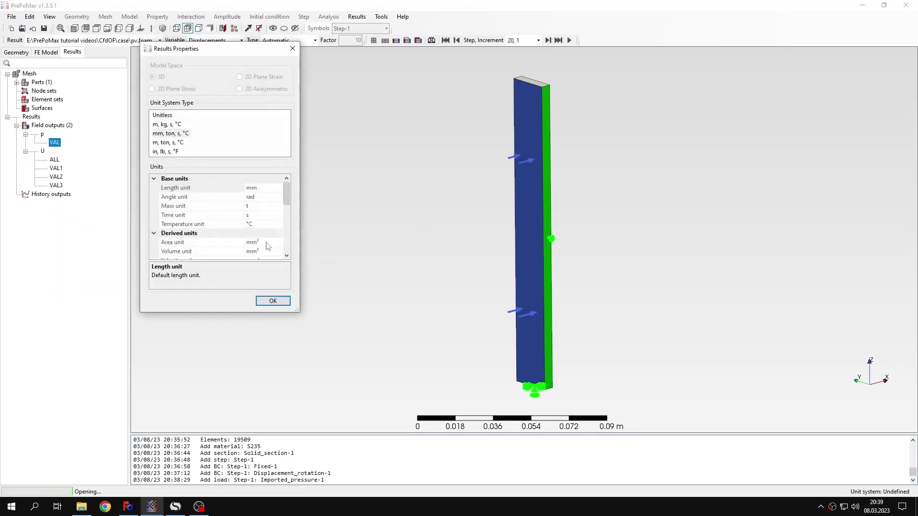
click(173, 125)
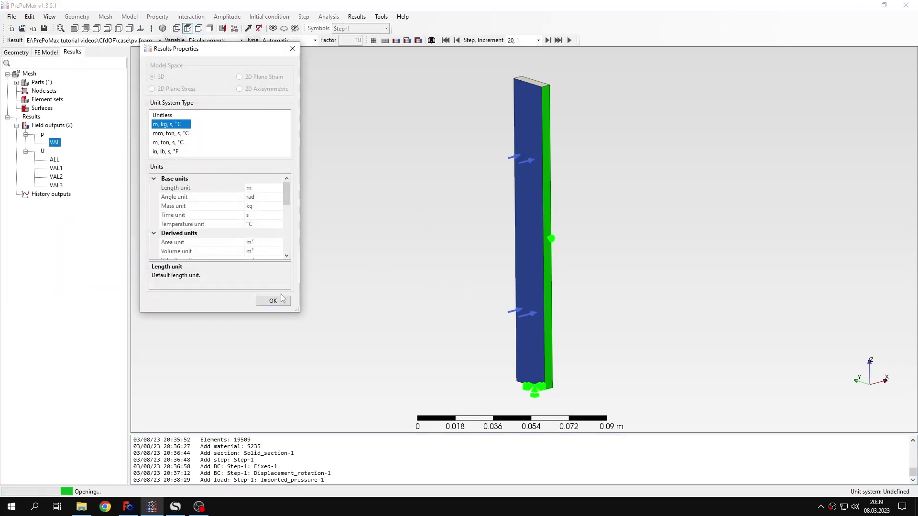
click(281, 299)
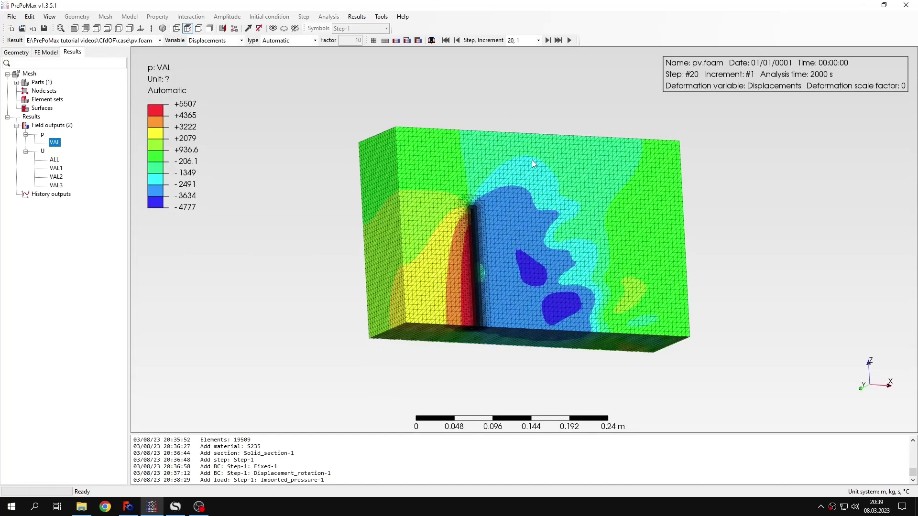
Step: Copy Solid_part-1 geometry into the CFD result and orbit to check the plate's position
scroll(479, 241, up, 2)
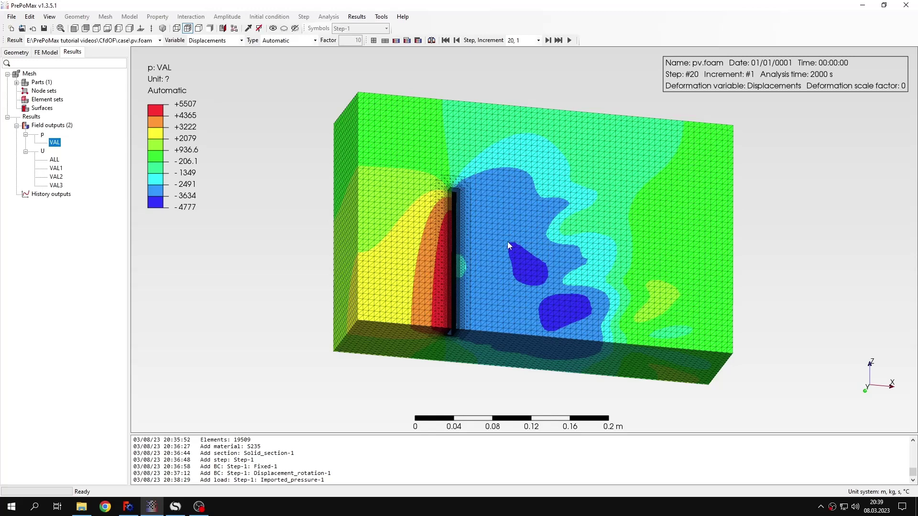
click(17, 52)
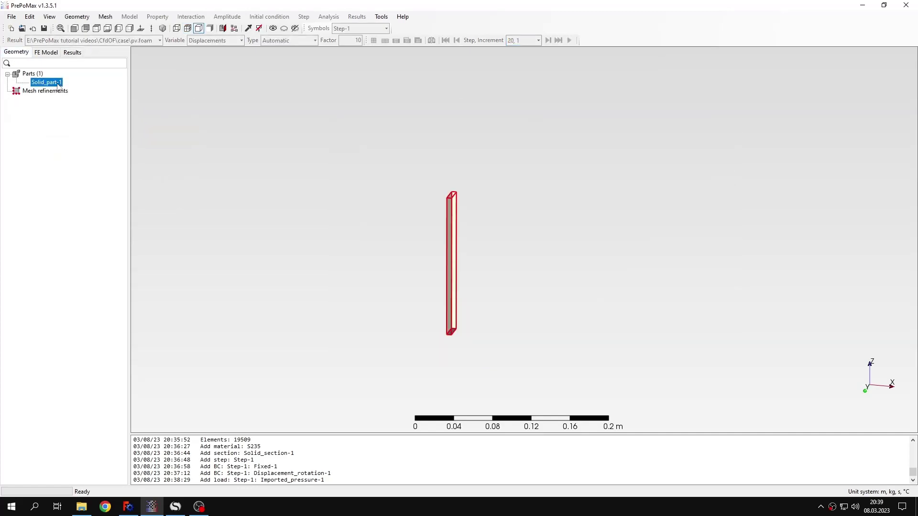
right_click(58, 86)
click(99, 149)
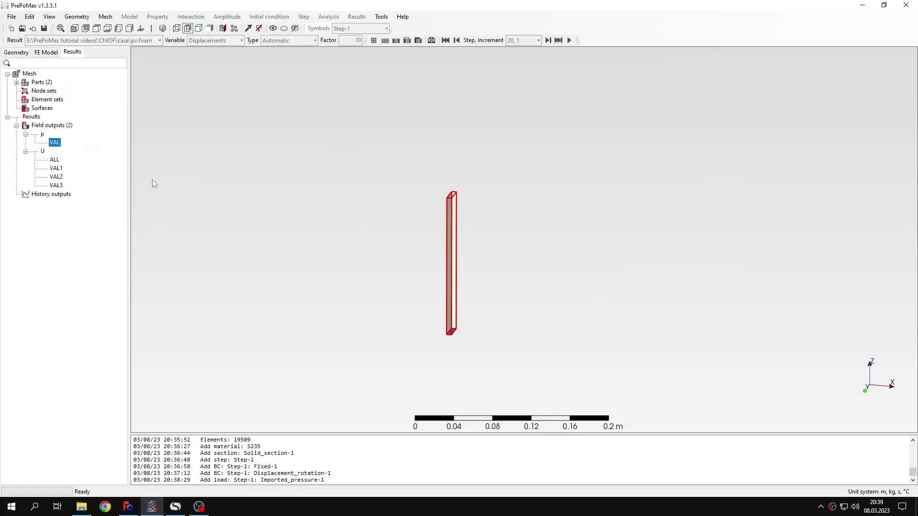
scroll(461, 287, up, 3)
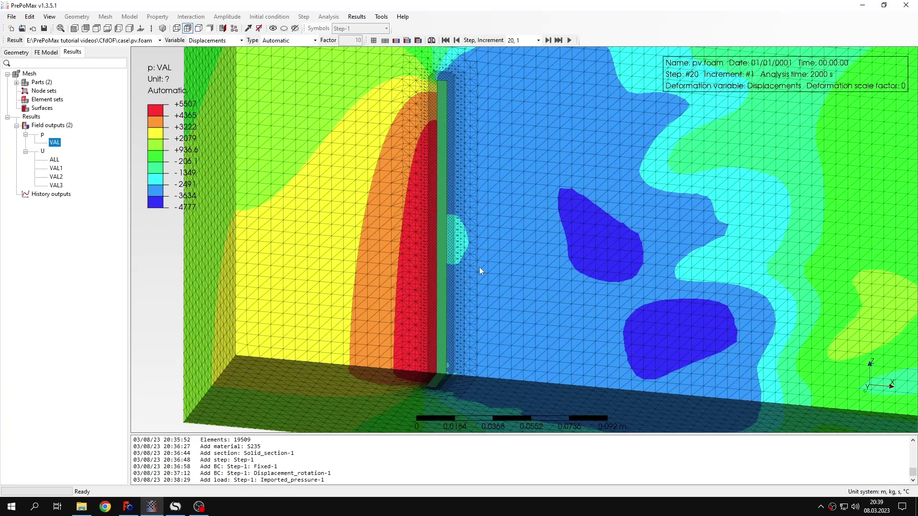
middle_drag(480, 271, 387, 291)
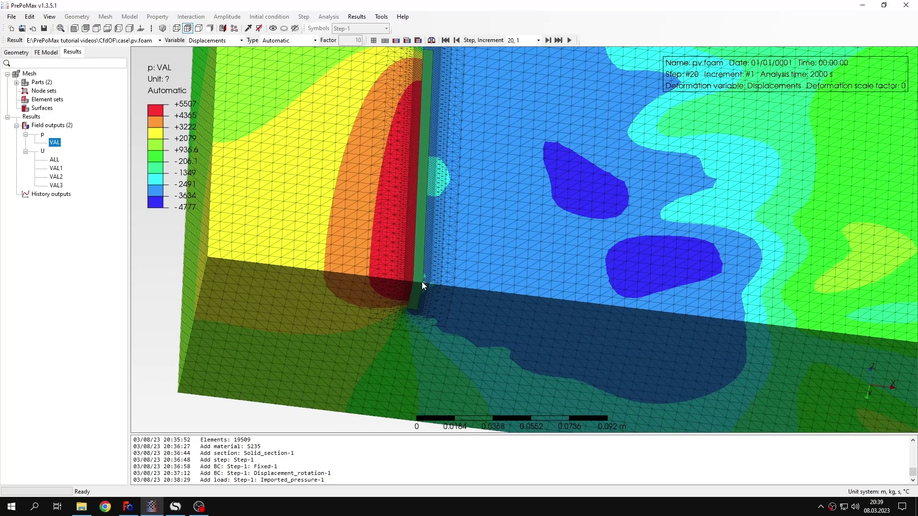
scroll(422, 282, down, 3)
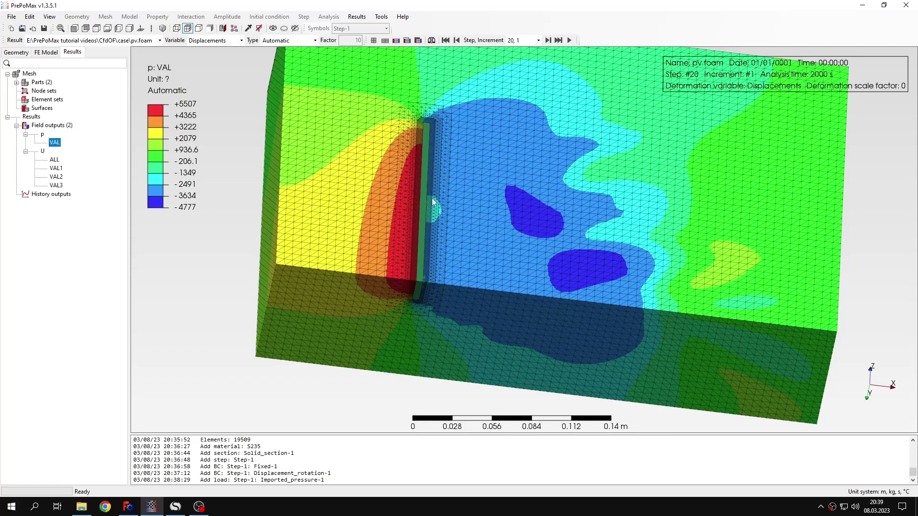
middle_drag(515, 199, 513, 281)
scroll(513, 278, down, 2)
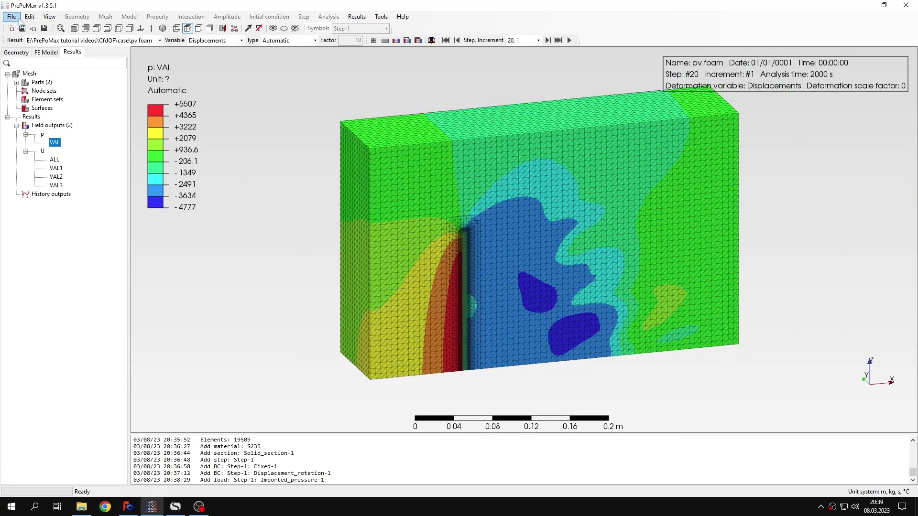
click(12, 16)
Step: Close the CFD result and return to the FE model view
click(57, 109)
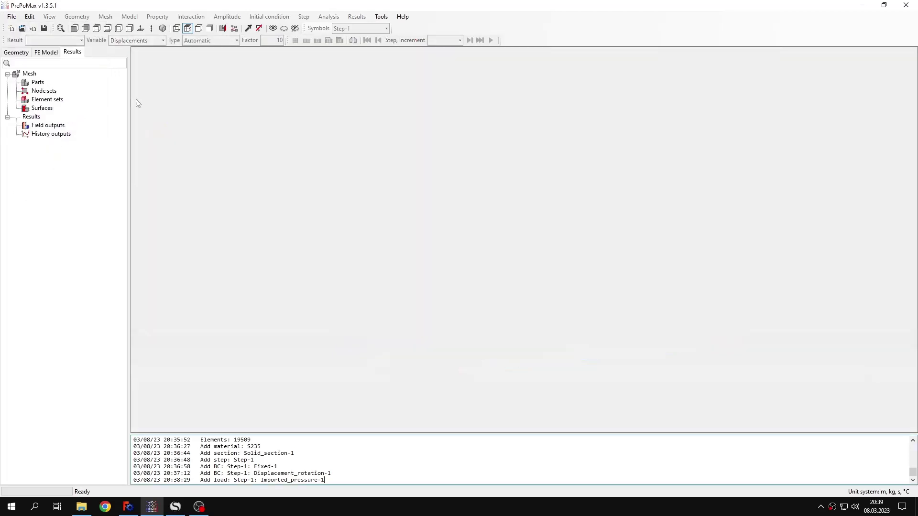
click(46, 53)
middle_drag(337, 337, 444, 341)
scroll(448, 346, up, 2)
scroll(446, 341, down, 1)
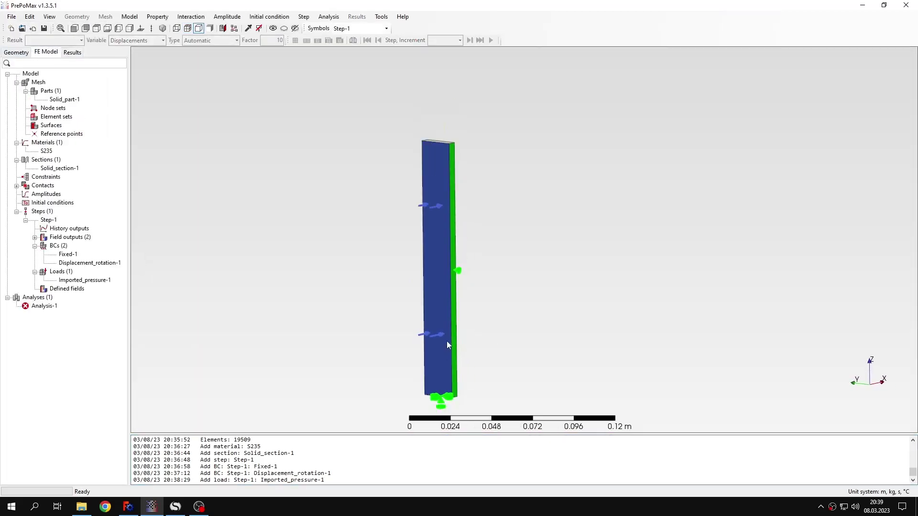
Step: Run Analysis-1, overwriting old files, and load its displacement results (max 0.0001261 m)
right_click(46, 306)
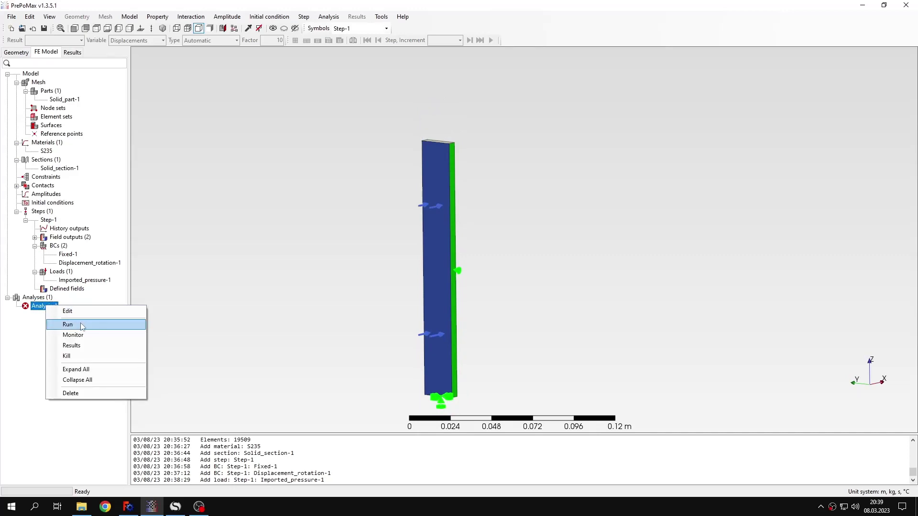
click(82, 326)
click(439, 273)
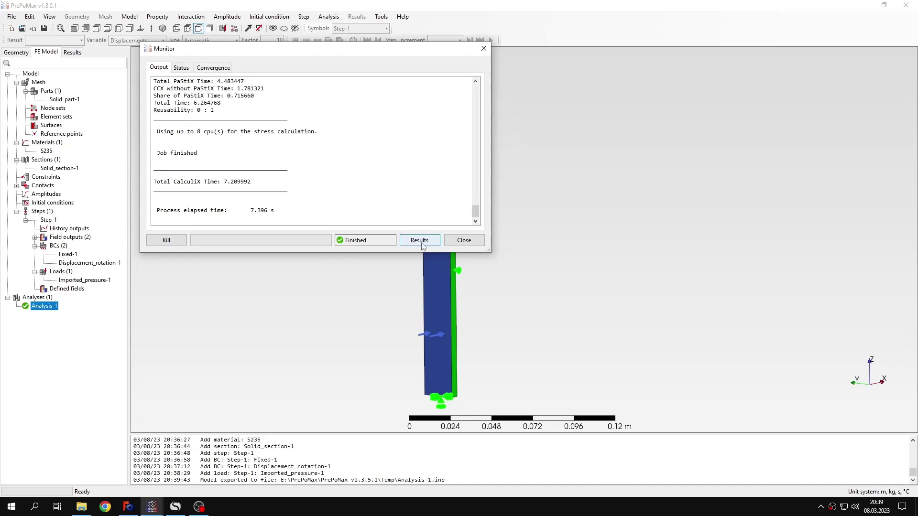
click(421, 241)
drag(463, 323, 434, 322)
Step: Orbit the result plate to a more top-down view
scroll(435, 322, up, 2)
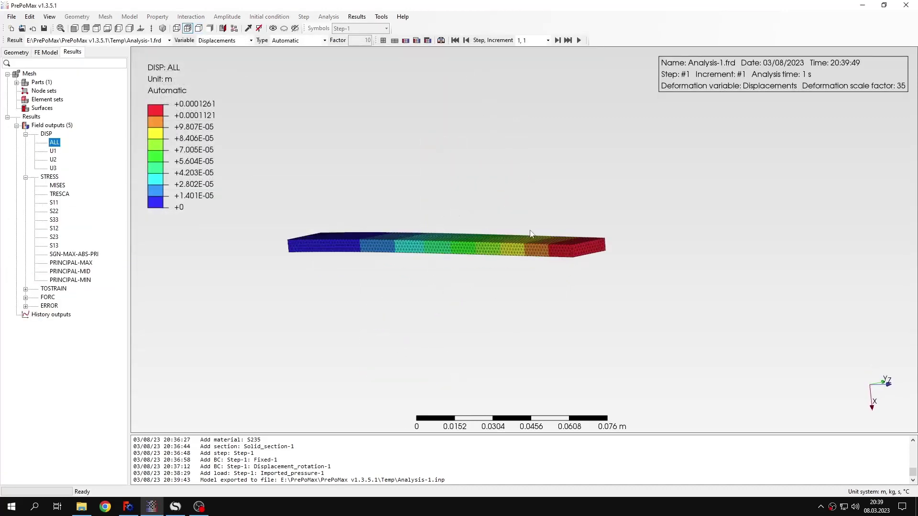
drag(539, 253, 430, 239)
scroll(331, 200, up, 1)
drag(331, 201, 403, 205)
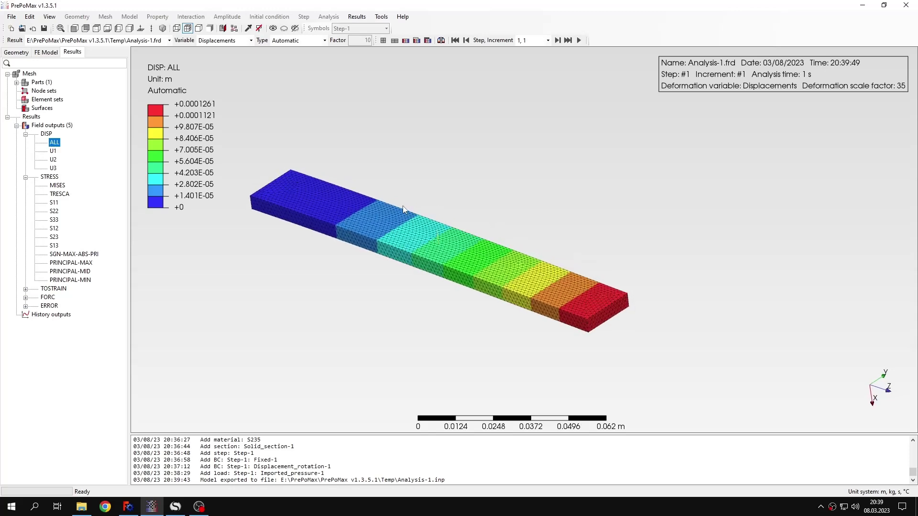
Step: Keep Automatic deformation, show the U1 contour, then bring up SMath Studio
click(325, 41)
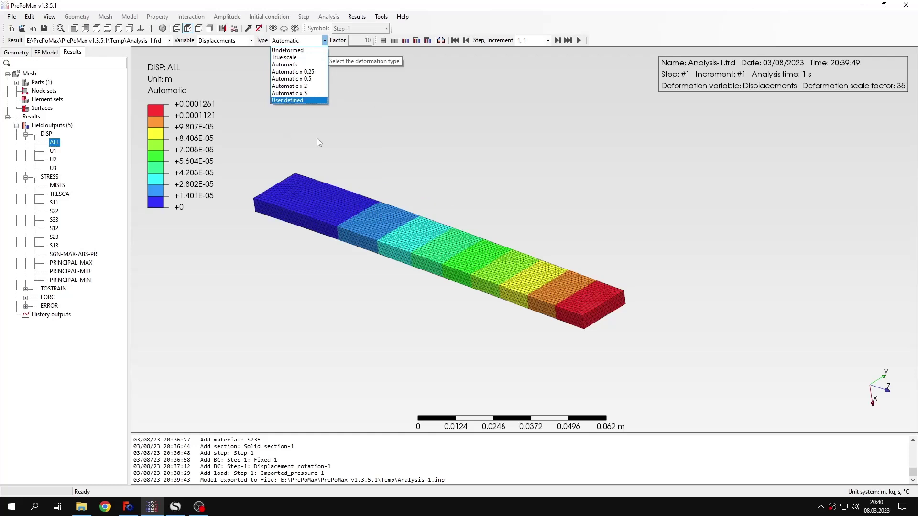
click(335, 138)
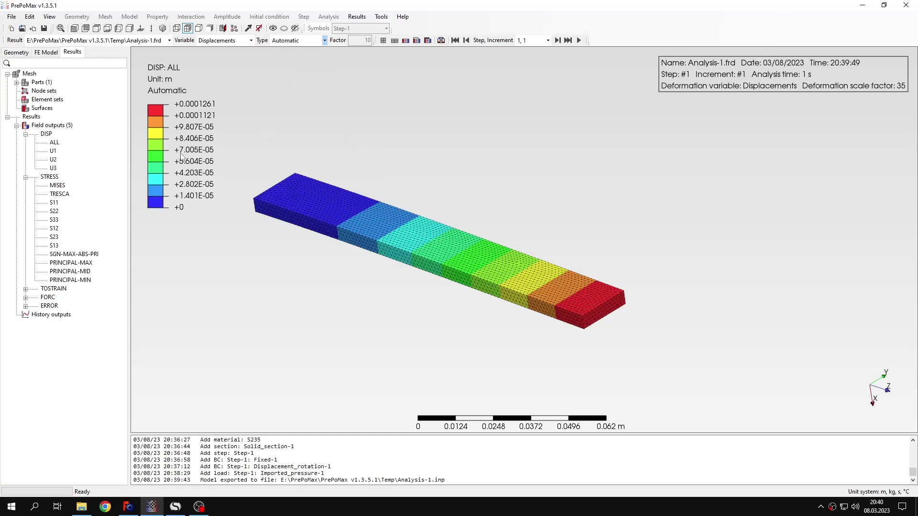
click(53, 151)
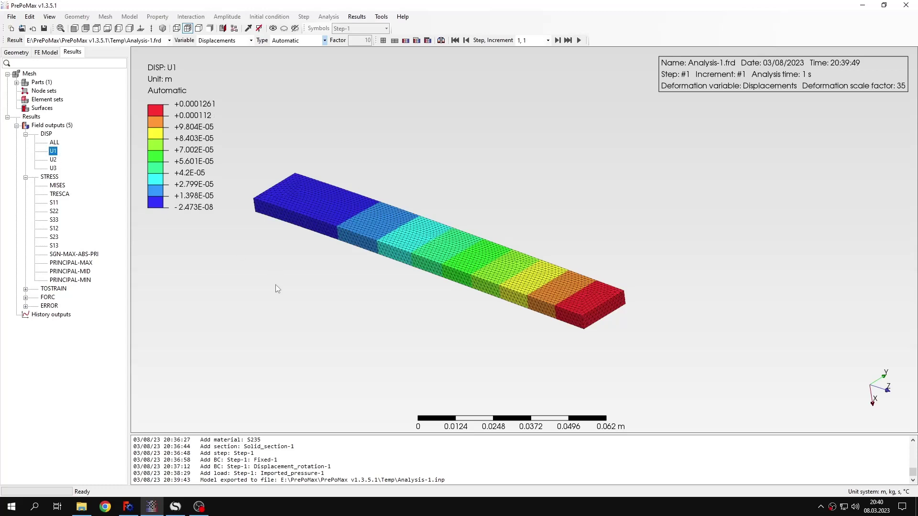
click(176, 507)
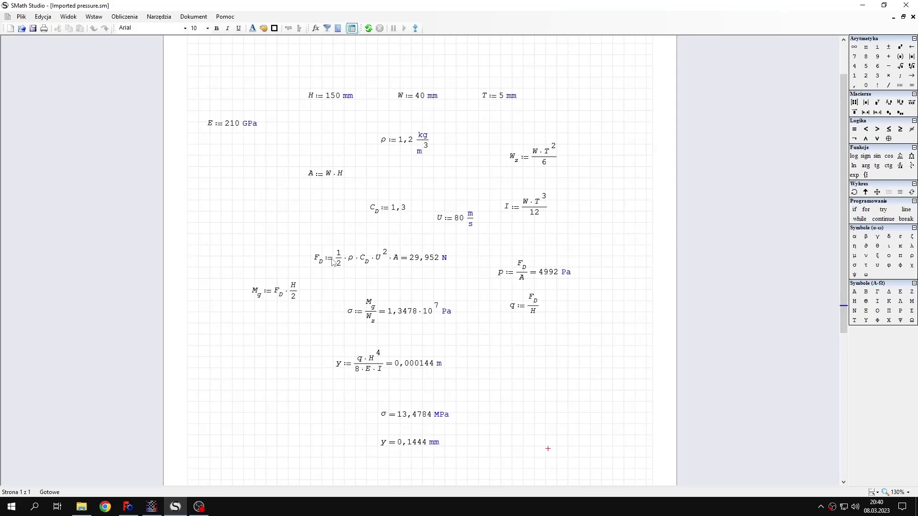
Step: Review the F_D drag force and 0.1444 mm deflection calculation, then return to PrePoMax
drag(302, 237, 435, 282)
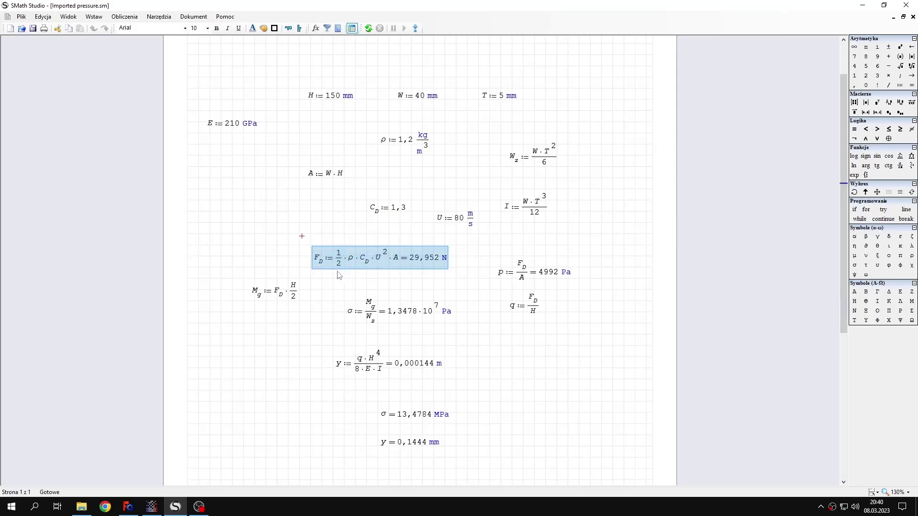
click(358, 282)
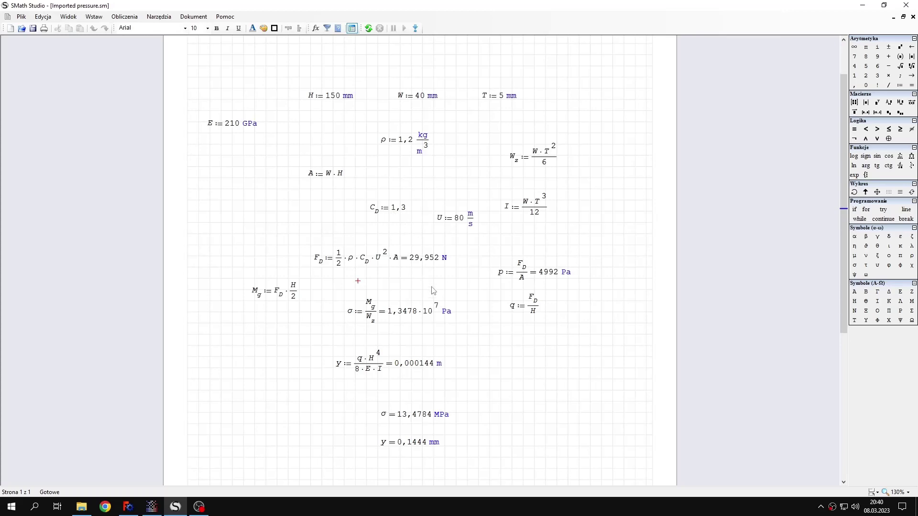
mouse_move(399, 215)
mouse_move(438, 371)
click(150, 508)
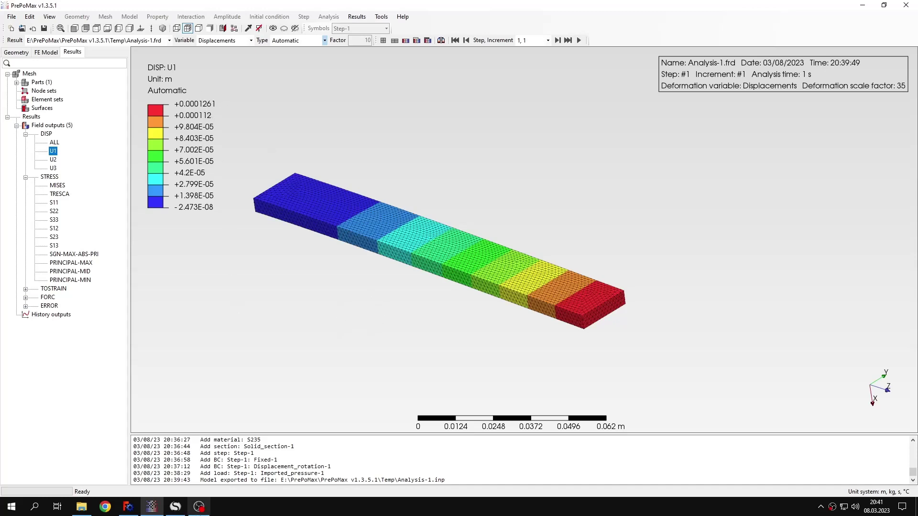
Step: Replace the U1 displacement contours with the S33 bending stress result on the plate
click(176, 509)
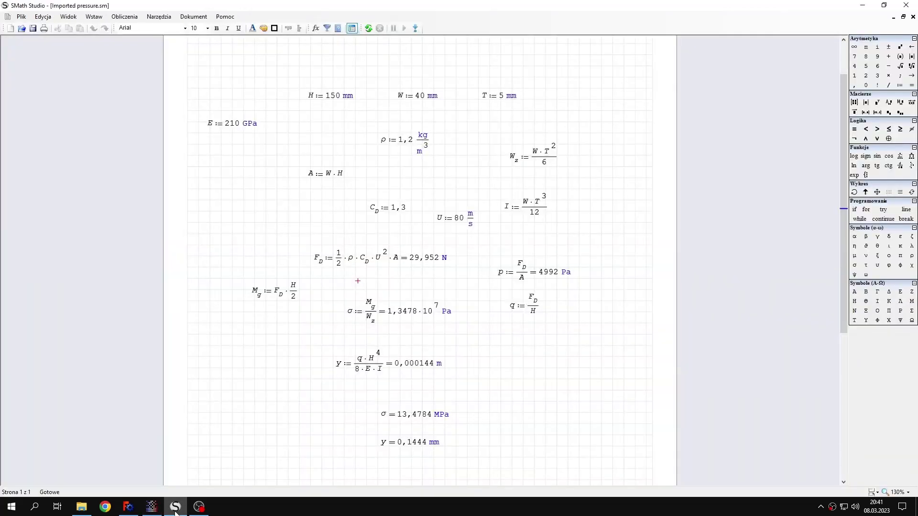
click(176, 511)
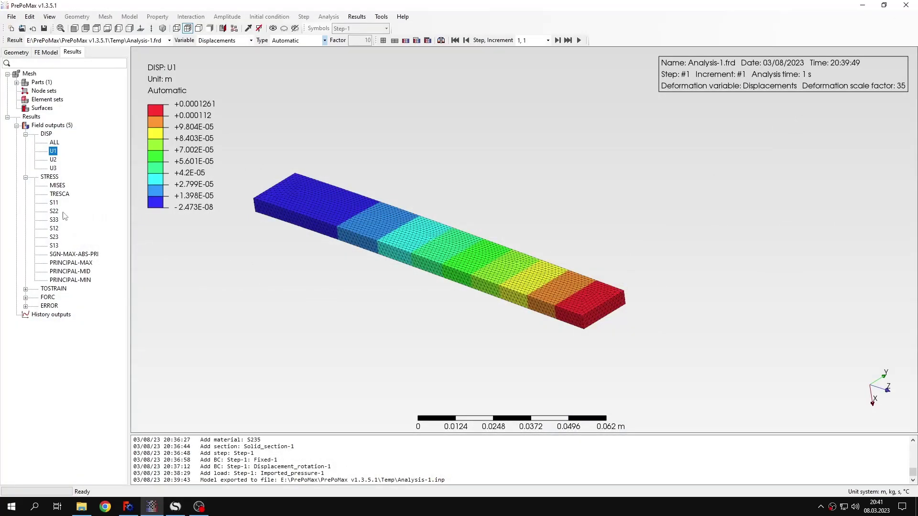
click(58, 185)
click(55, 220)
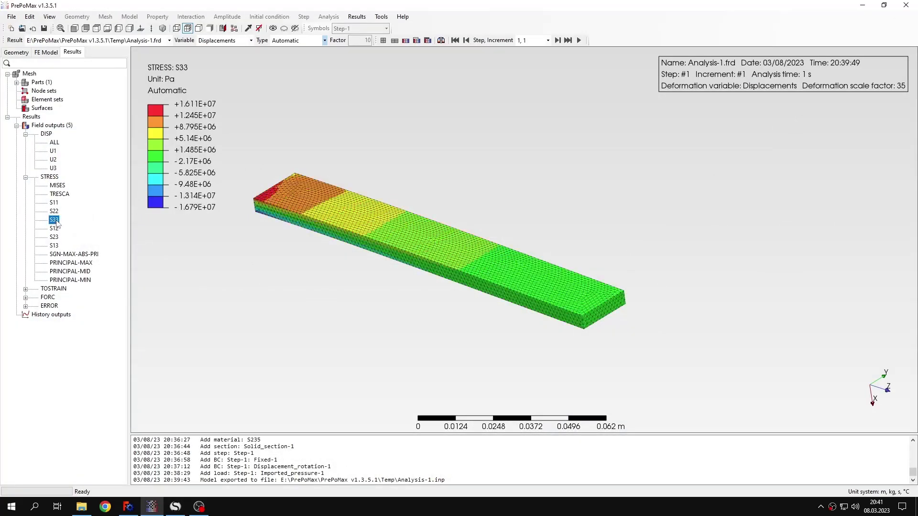
Step: Zoom and shift the plate view, then bring up the SMath hand calculation for comparison
scroll(337, 230, up, 3)
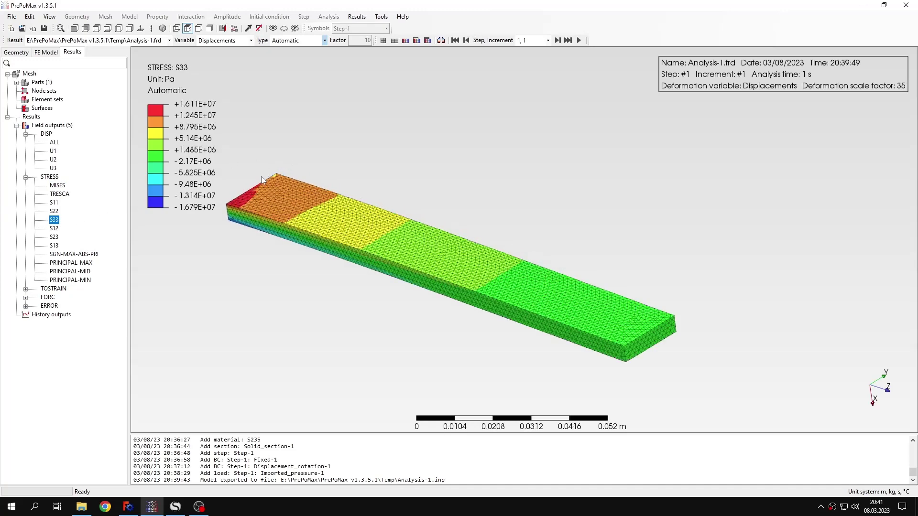
middle_drag(329, 226, 421, 219)
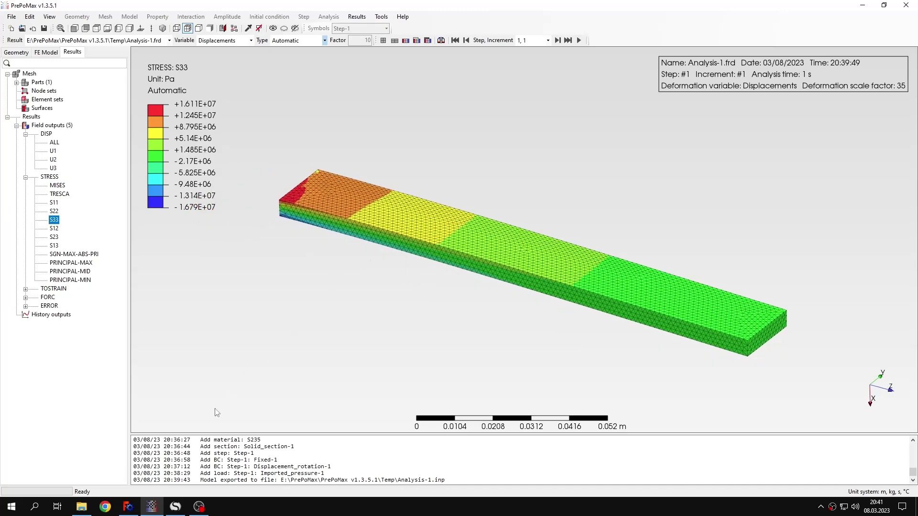
click(175, 507)
mouse_move(421, 327)
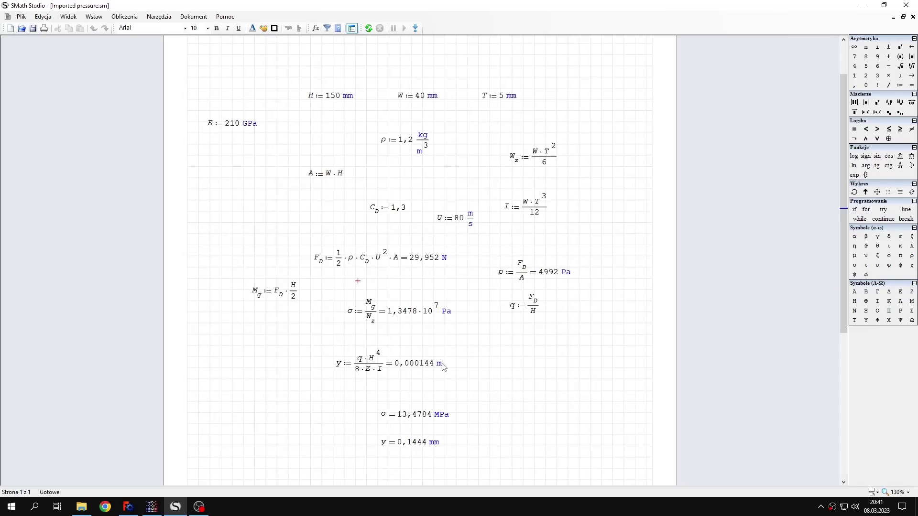
Step: Check SMath's σ of 13478400 kg/(m s²), then go back to the PrePoMax S33 plot
mouse_move(450, 320)
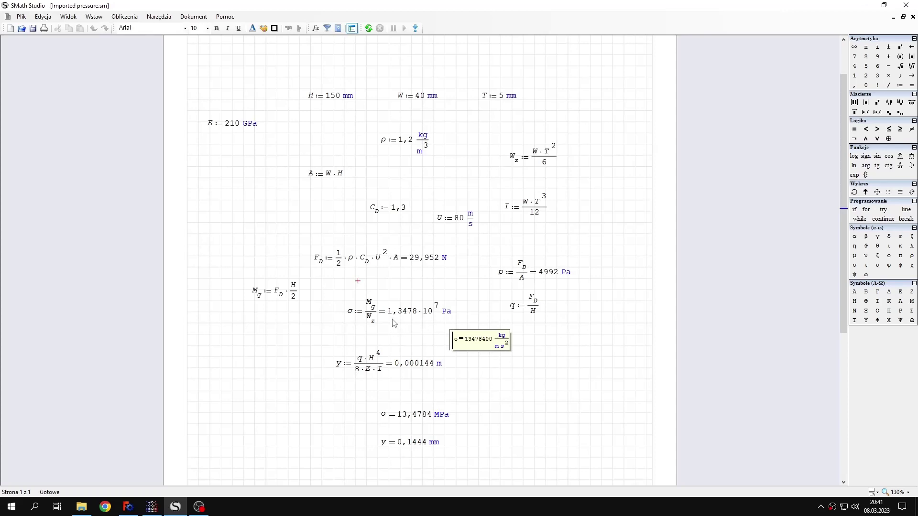
click(153, 508)
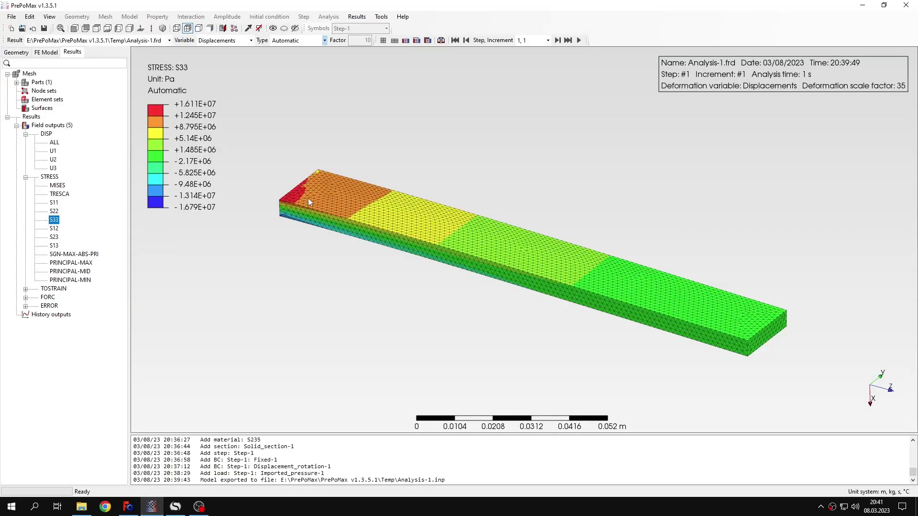
Step: Start a Vertex/Node query from Tools > Query and zoom in on the fixed end
click(381, 17)
click(395, 38)
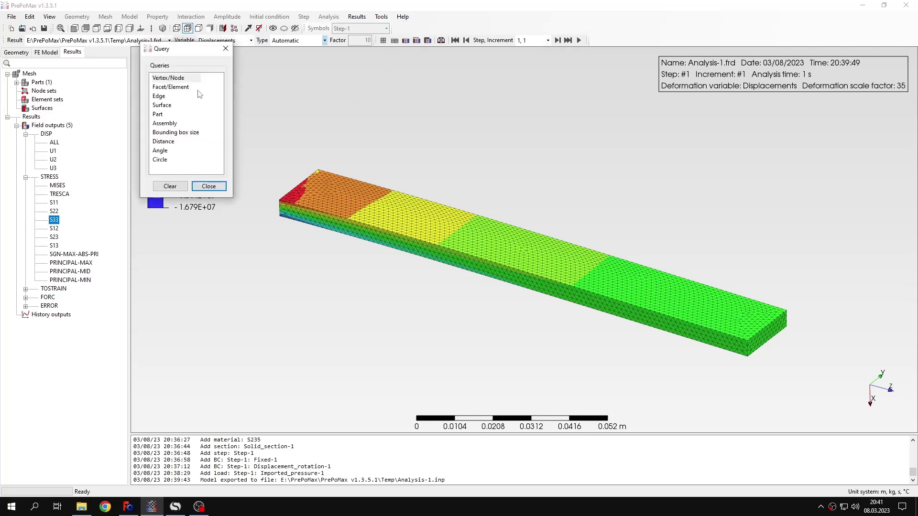
click(196, 78)
scroll(315, 190, up, 3)
scroll(306, 184, up, 2)
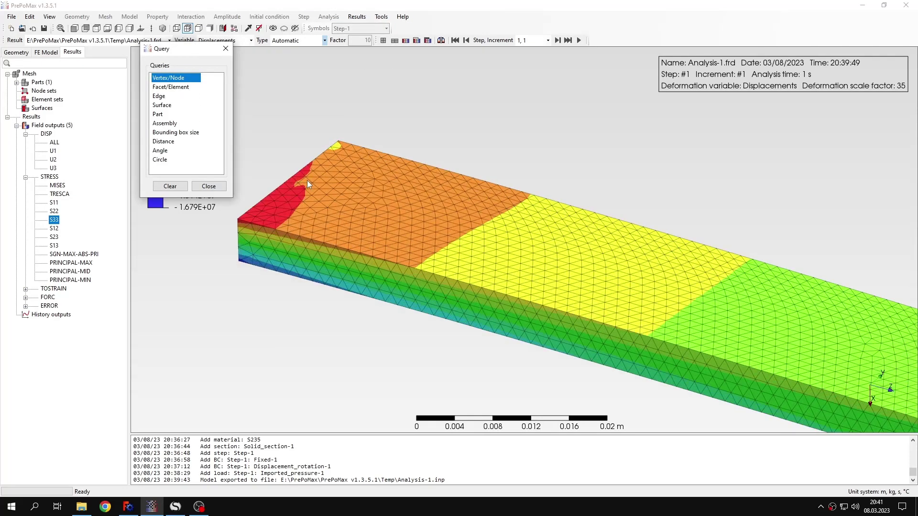
Step: Probe S33 at several fixed-end nodes up to node 5580, checking against SMath
click(312, 180)
click(295, 181)
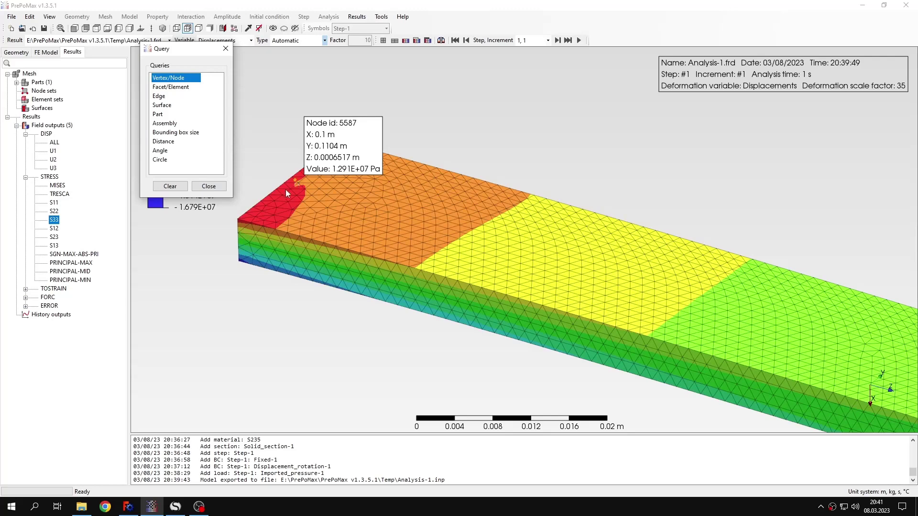
click(285, 189)
click(282, 193)
click(279, 197)
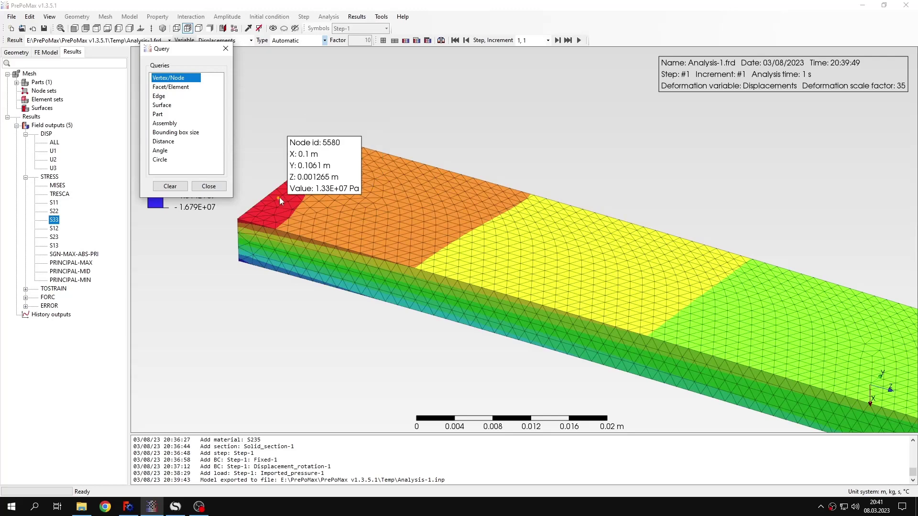
click(183, 507)
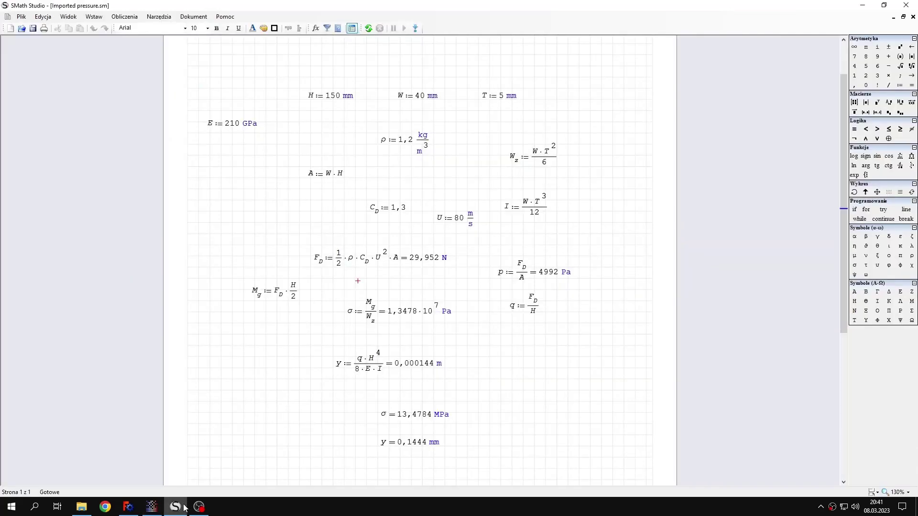
click(184, 507)
Step: Pin a label on node 513 showing S33 = 1.34E+07 Pa and compare with SMath
click(282, 198)
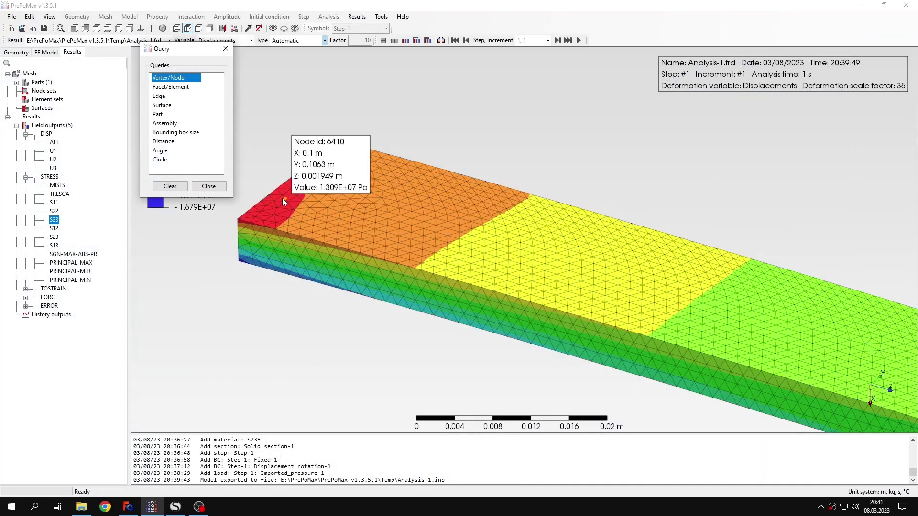
click(278, 192)
click(276, 191)
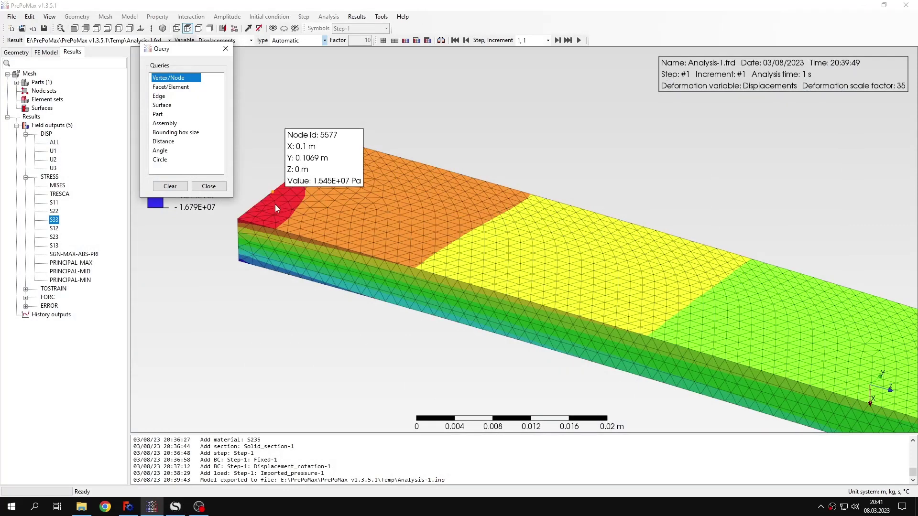
click(276, 204)
click(282, 197)
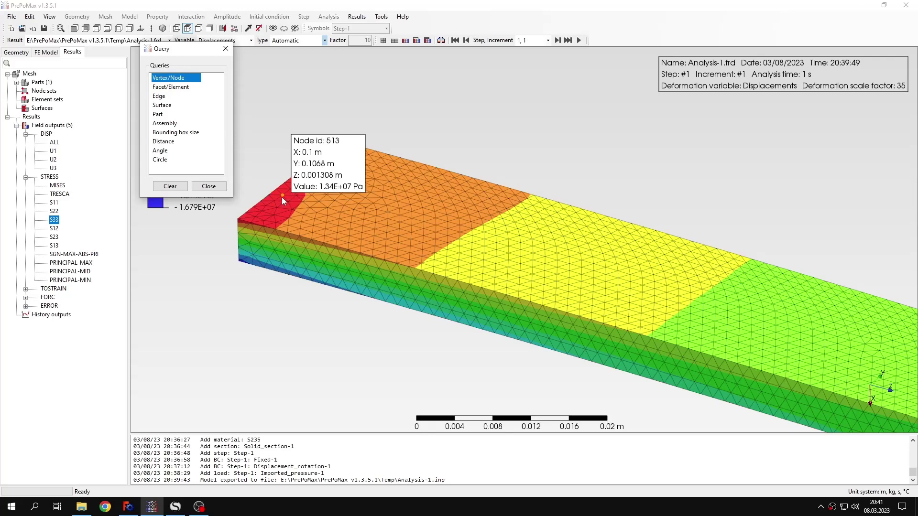
click(282, 197)
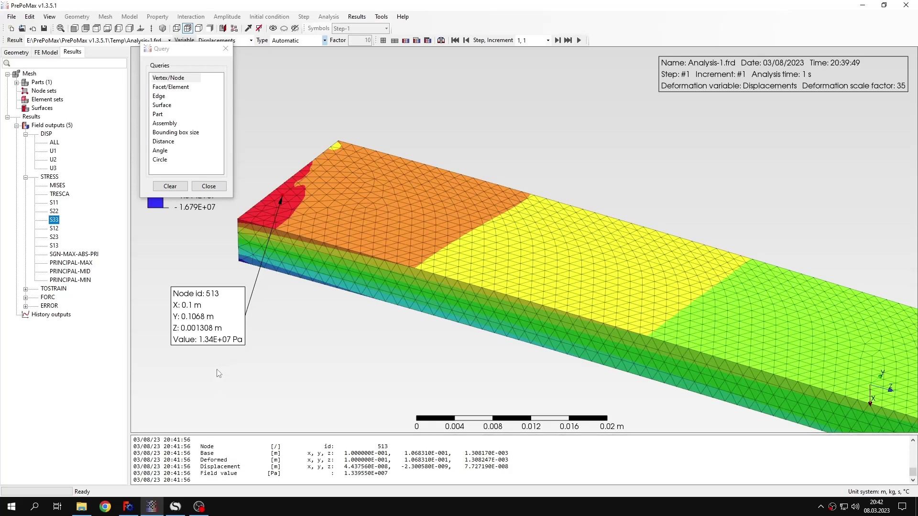
click(175, 506)
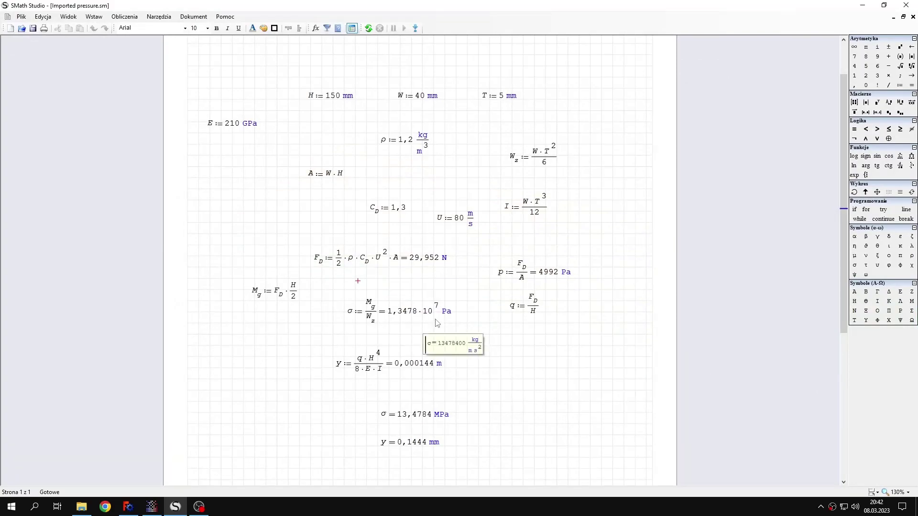
click(151, 507)
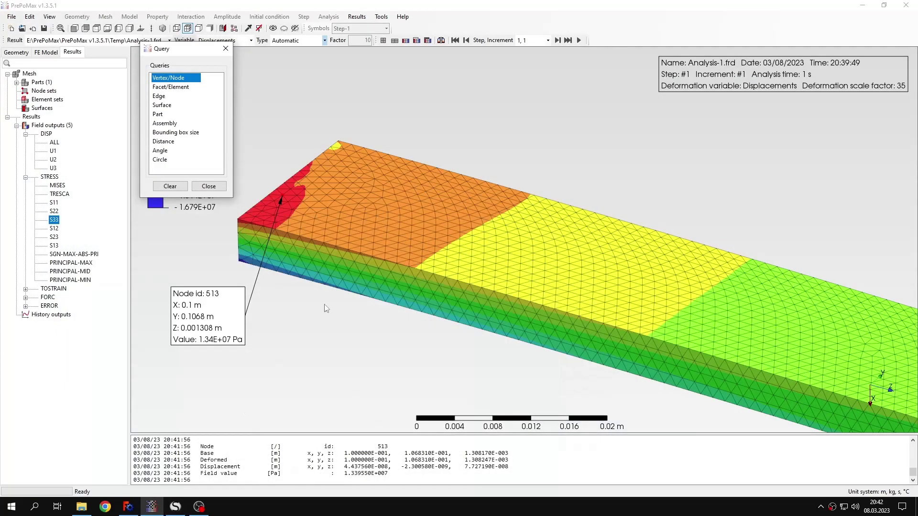
Step: Delete the node 513 label, confirm the warning, close the query and zoom out to the whole plate
scroll(326, 309, down, 3)
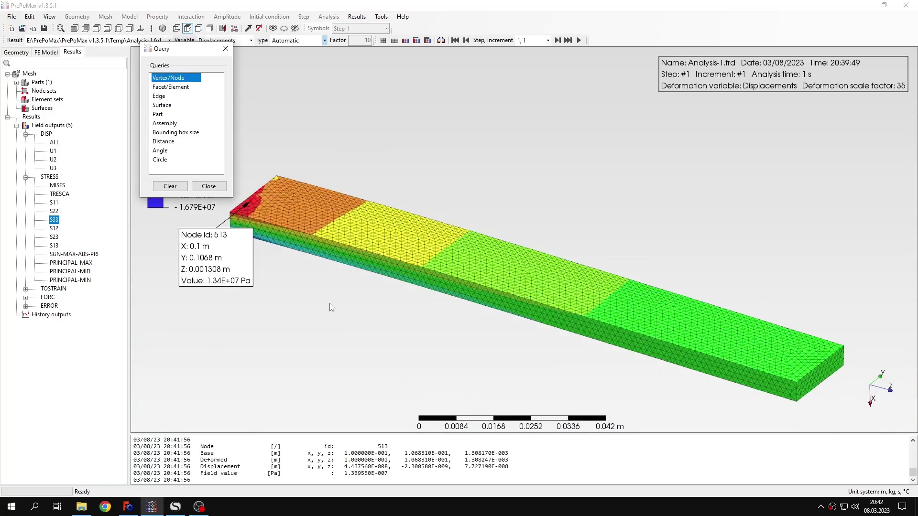
click(175, 187)
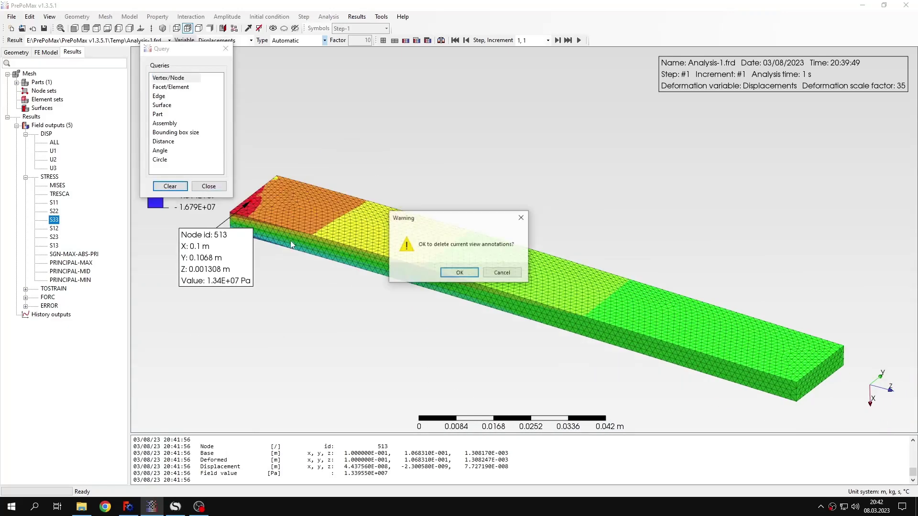
click(450, 275)
click(208, 186)
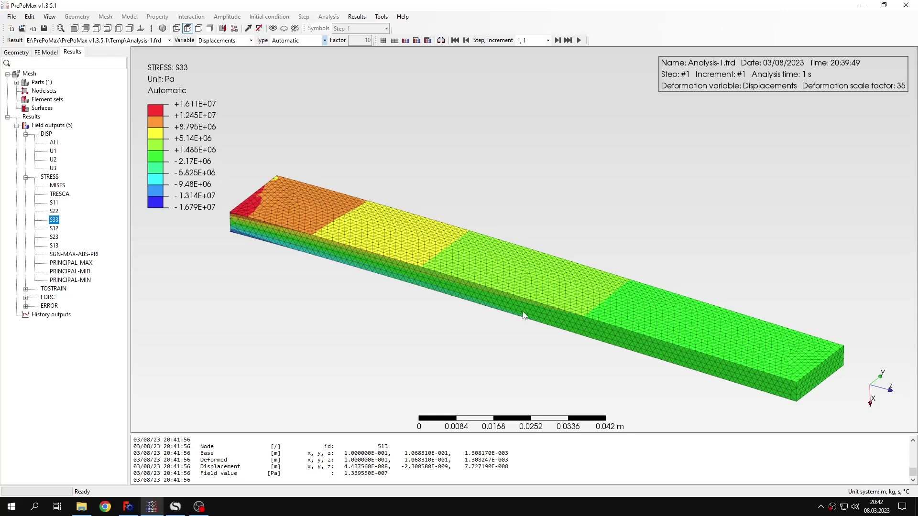
scroll(524, 316, down, 1)
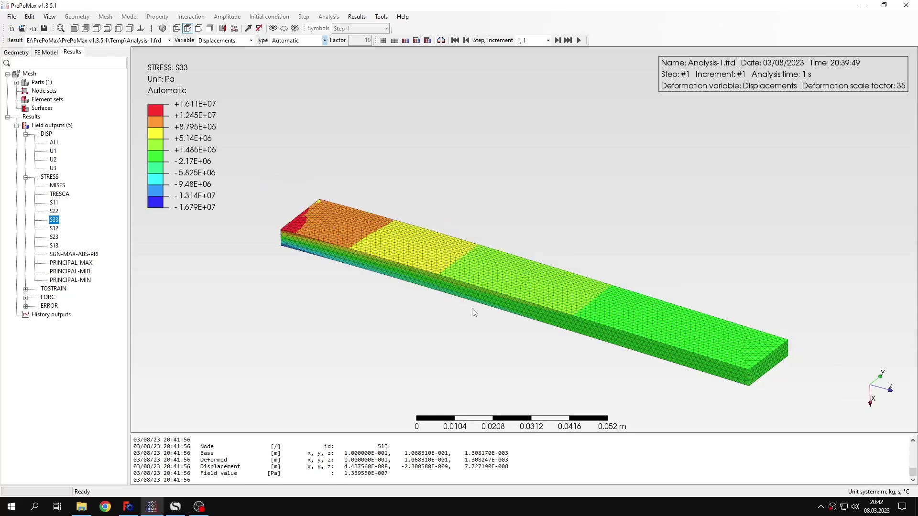